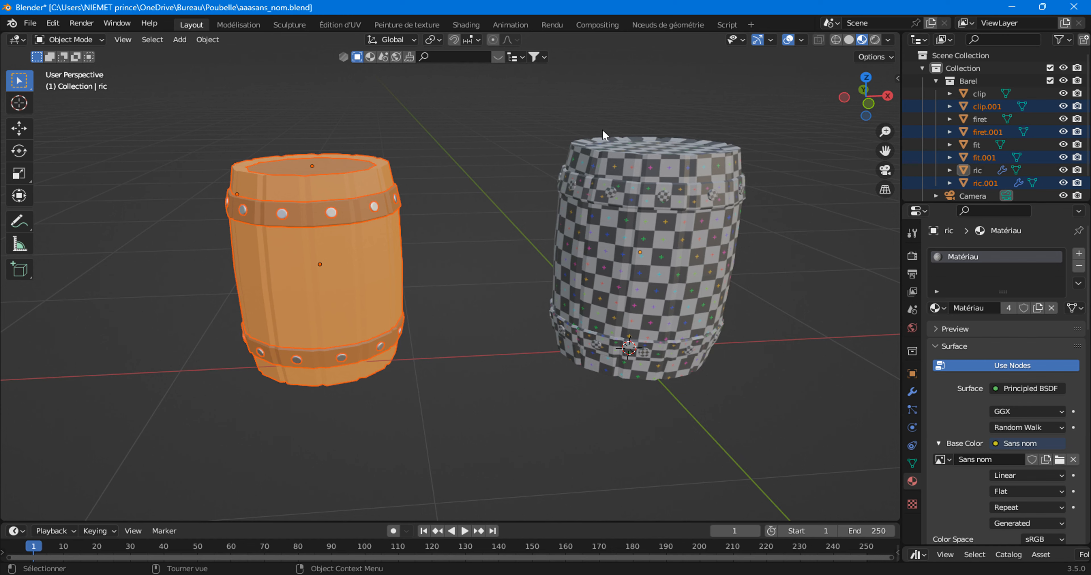
pyautogui.click(670, 279)
pyautogui.scroll(4, 670, 278)
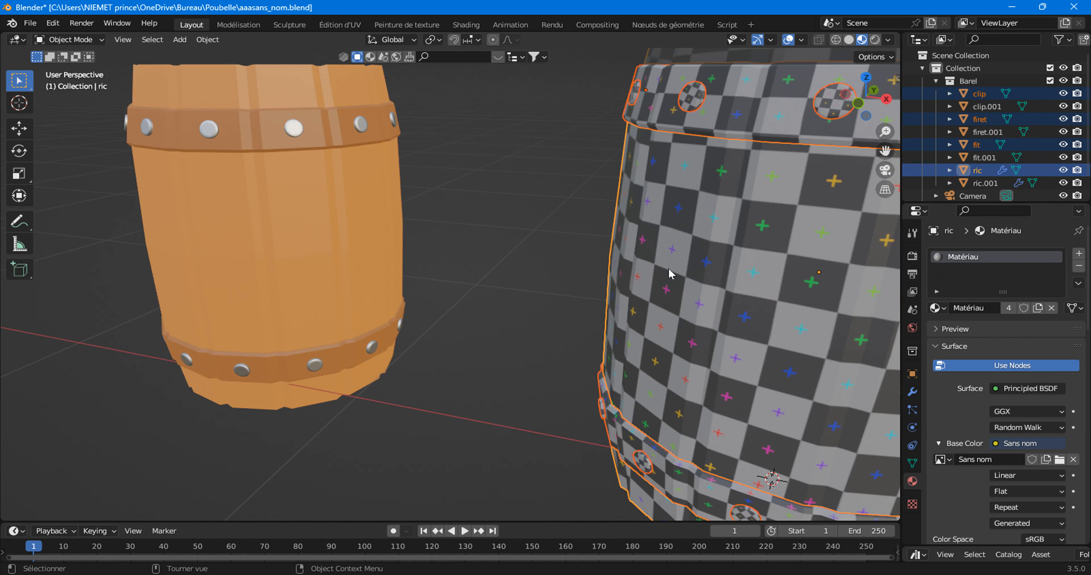
pyautogui.scroll(-2, 670, 275)
pyautogui.scroll(-2, 670, 274)
pyautogui.moveTo(670, 274); pyautogui.dragTo(688, 265, button='middle')
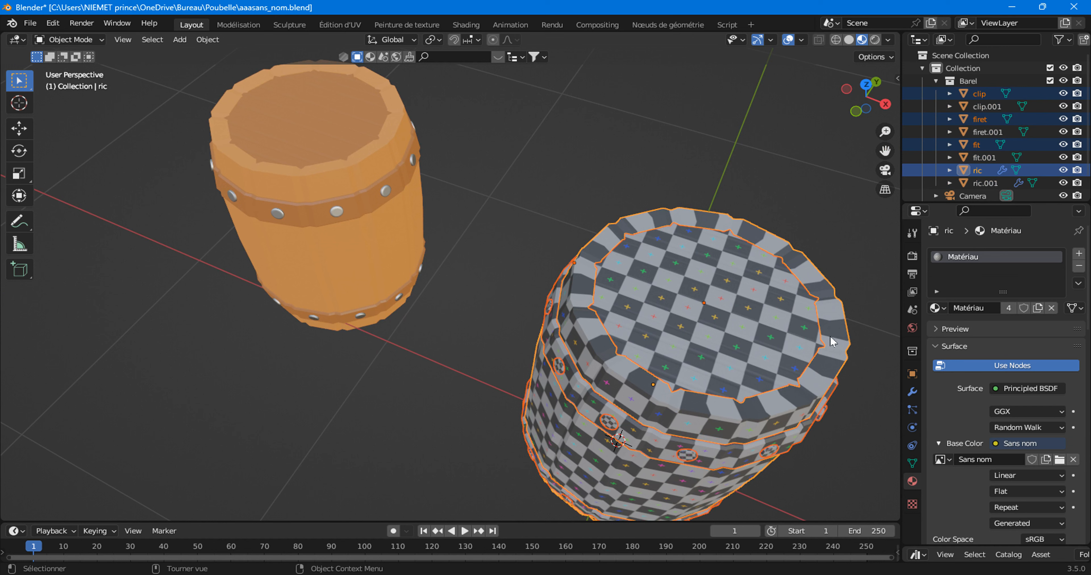
# Step: Assign the existing Matériau checker material to the plain barrel's body, ric.001
pyautogui.click(431, 383)
pyautogui.moveTo(430, 376); pyautogui.dragTo(406, 309, button='middle')
pyautogui.click(404, 308)
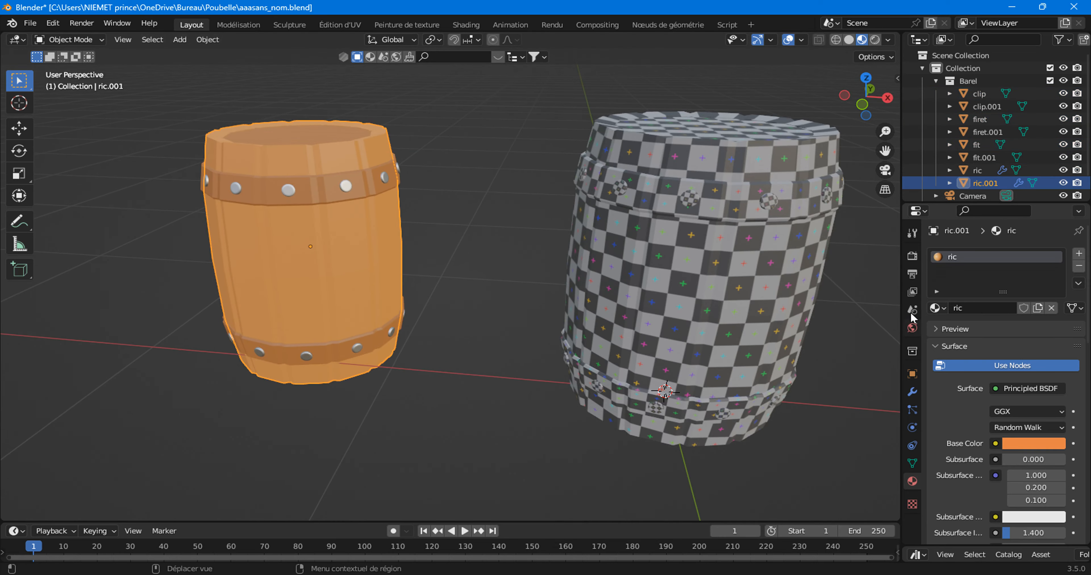
pyautogui.click(937, 308)
pyautogui.click(842, 350)
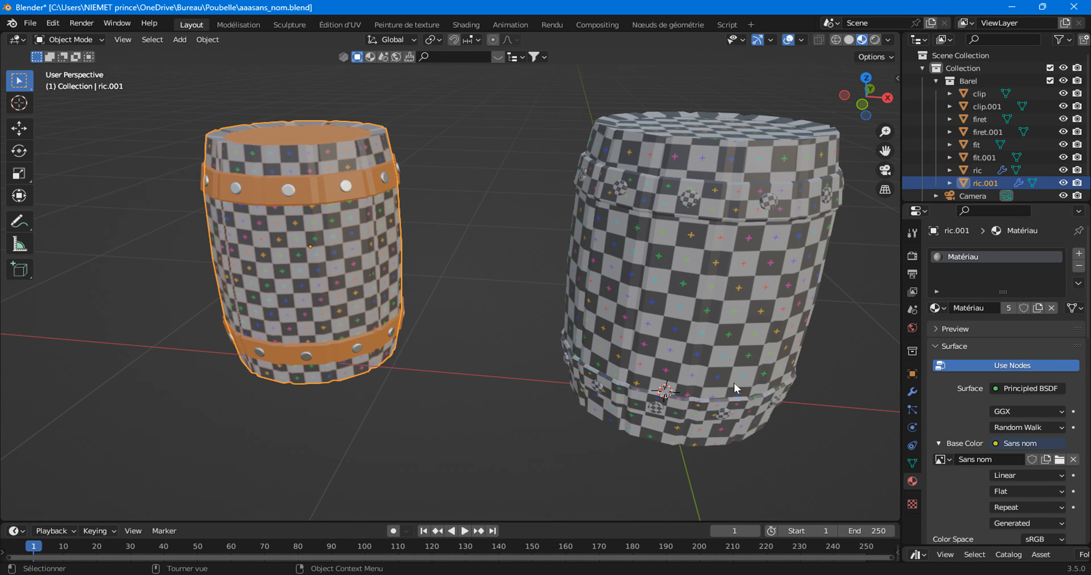
# Step: Assign the Matériau checker material to the duplicate barrel's hoops (firet.001) and end caps (clip.001)
pyautogui.click(334, 193)
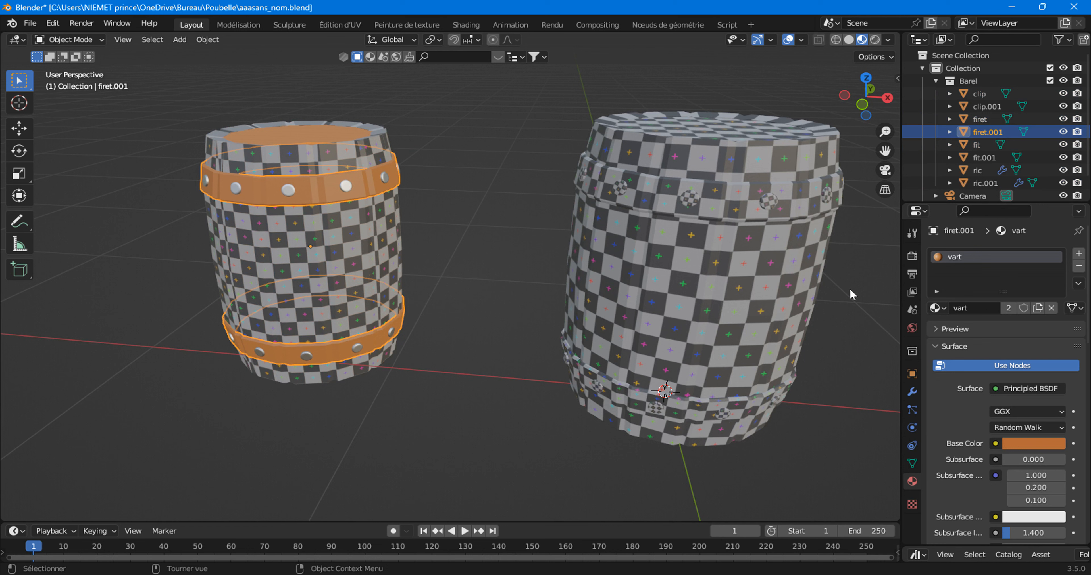
pyautogui.click(943, 307)
pyautogui.click(828, 351)
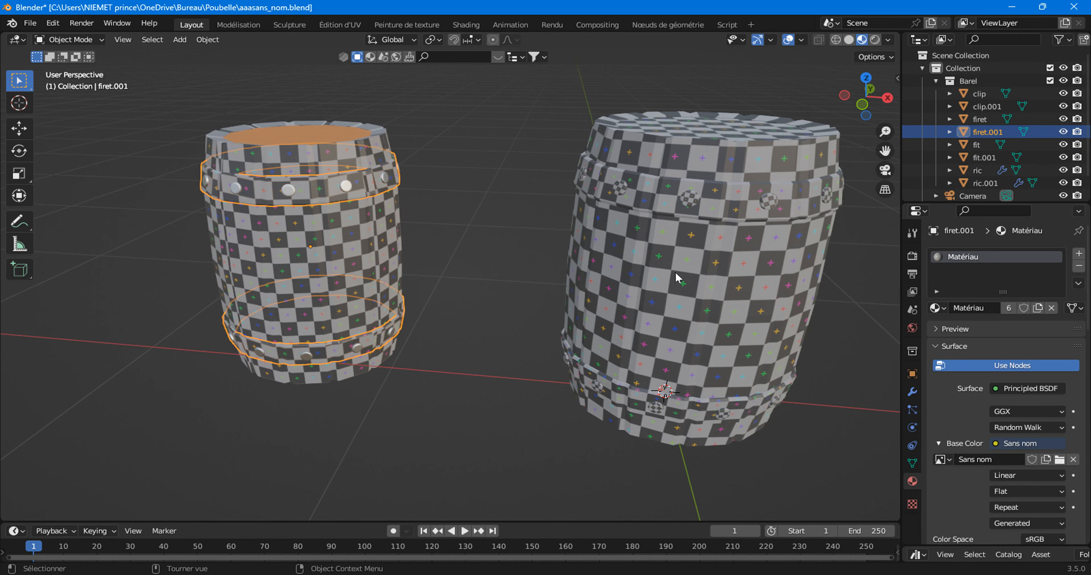
pyautogui.click(322, 133)
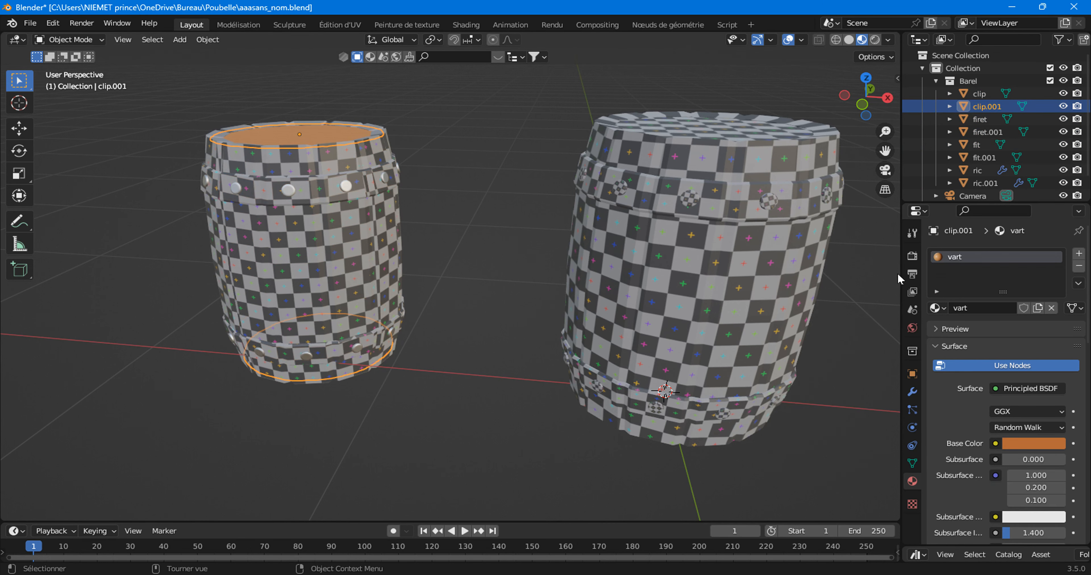
pyautogui.click(939, 309)
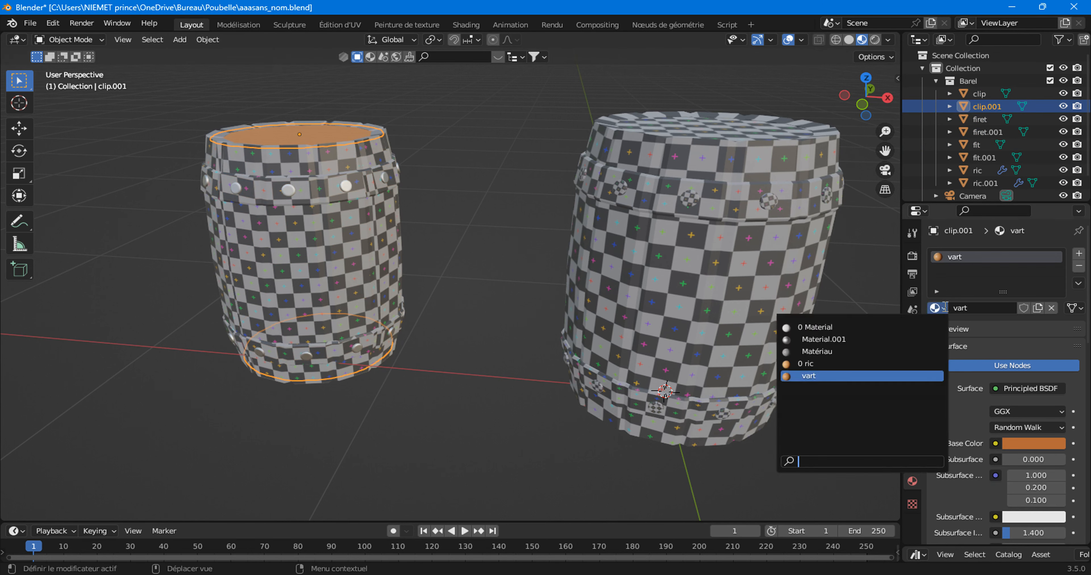
pyautogui.click(863, 350)
pyautogui.click(487, 292)
# Step: Select all parts of the duplicate barrel, switch to the UV editing workspace and select all of their faces
pyautogui.moveTo(360, 202); pyautogui.dragTo(389, 216, button='middle')
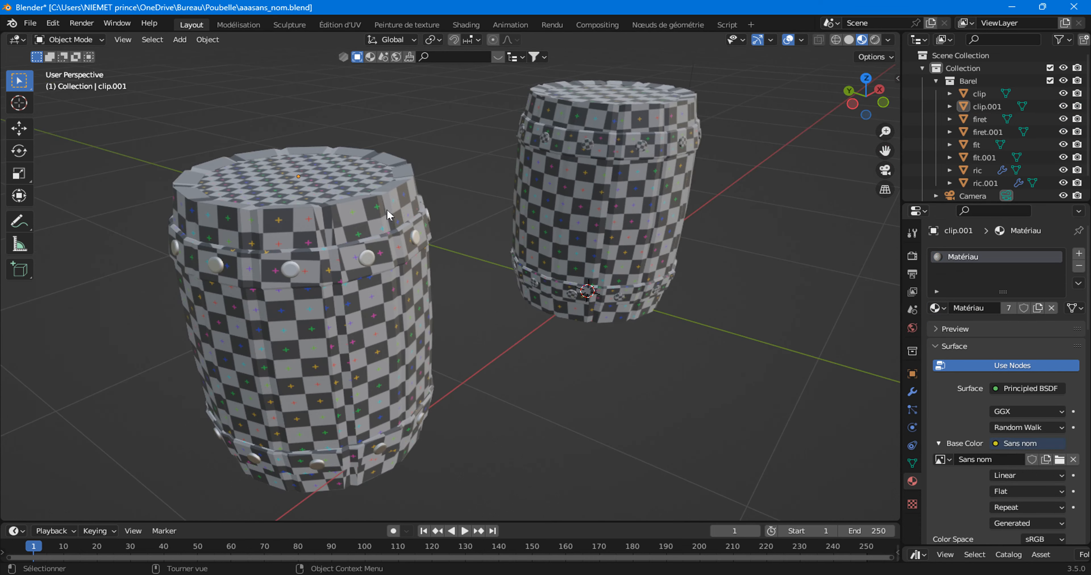
pyautogui.moveTo(154, 152); pyautogui.dragTo(391, 474)
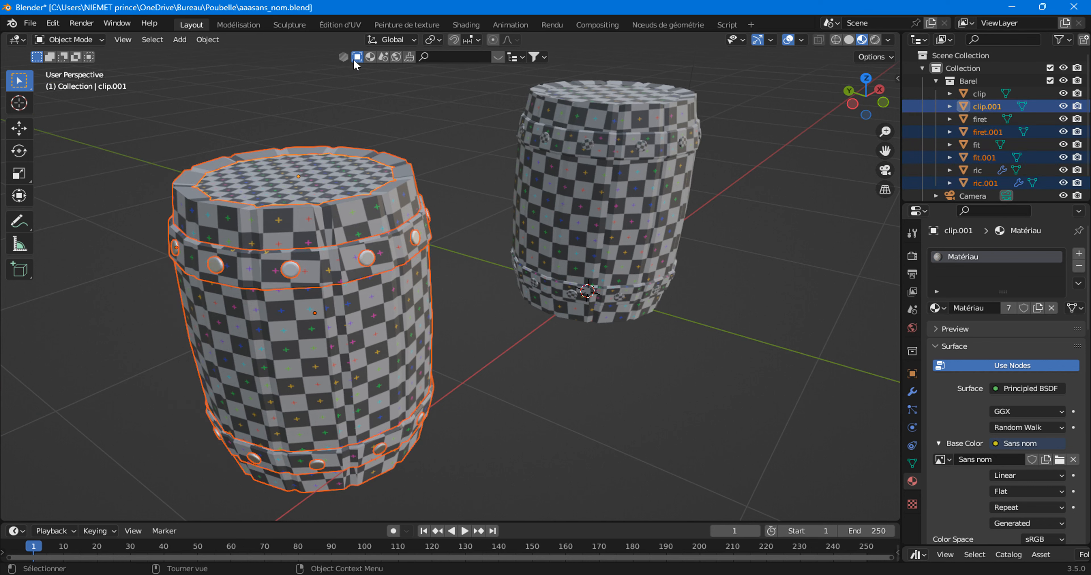
pyautogui.click(335, 21)
pyautogui.scroll(-5, 605, 181)
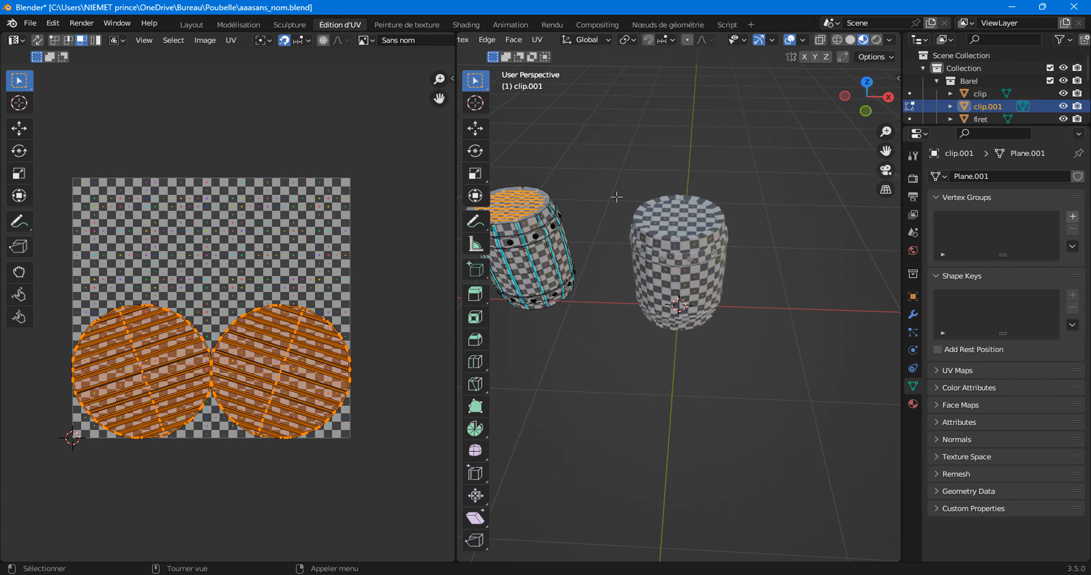
pyautogui.moveTo(561, 237); pyautogui.dragTo(545, 297, button='middle')
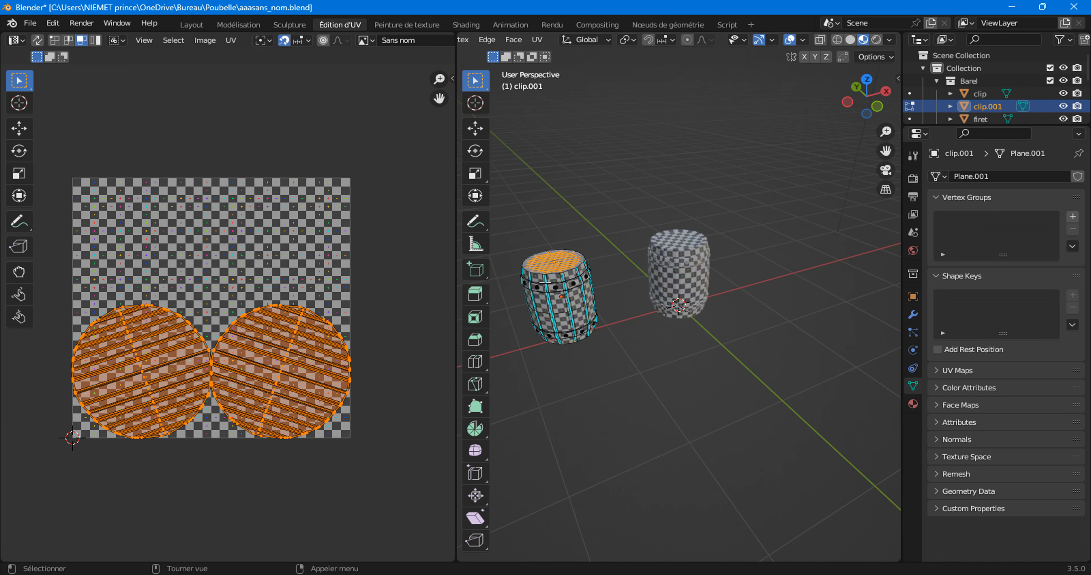
pyautogui.press('a')
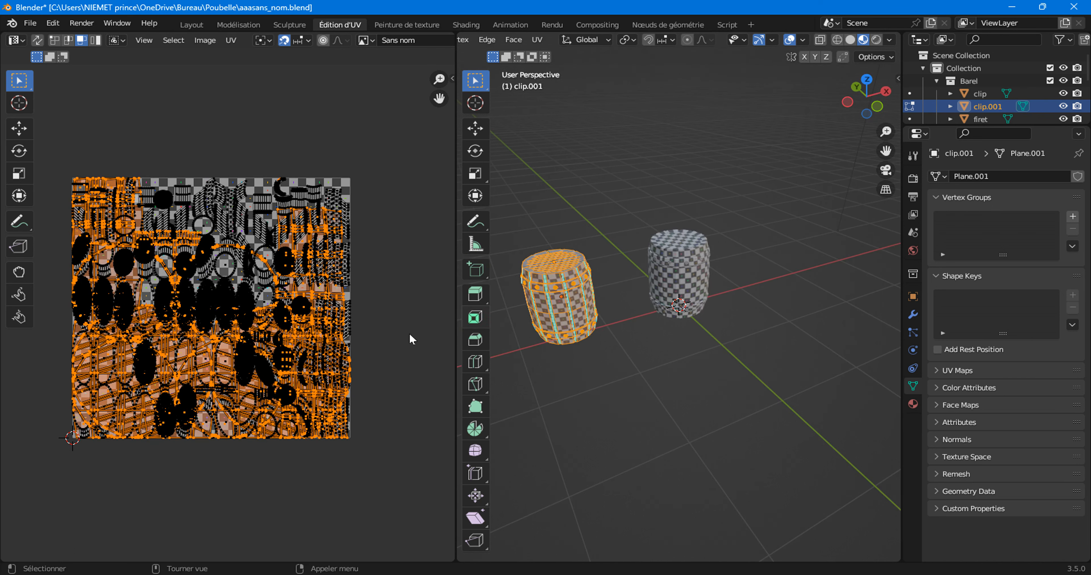
# Step: Leave Edit Mode and remove the material slots from the duplicate barrel's end caps (clip.001) and rivets (fit.001)
pyautogui.click(912, 404)
pyautogui.hotkey('alt', 'a')
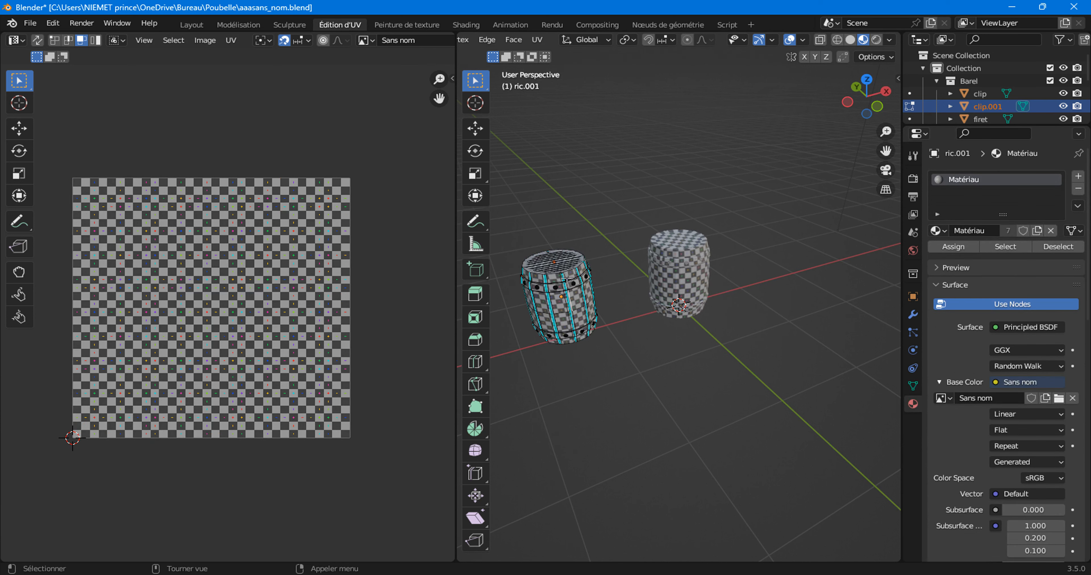
pyautogui.moveTo(885, 151); pyautogui.dragTo(1004, 155)
pyautogui.scroll(3, 721, 335)
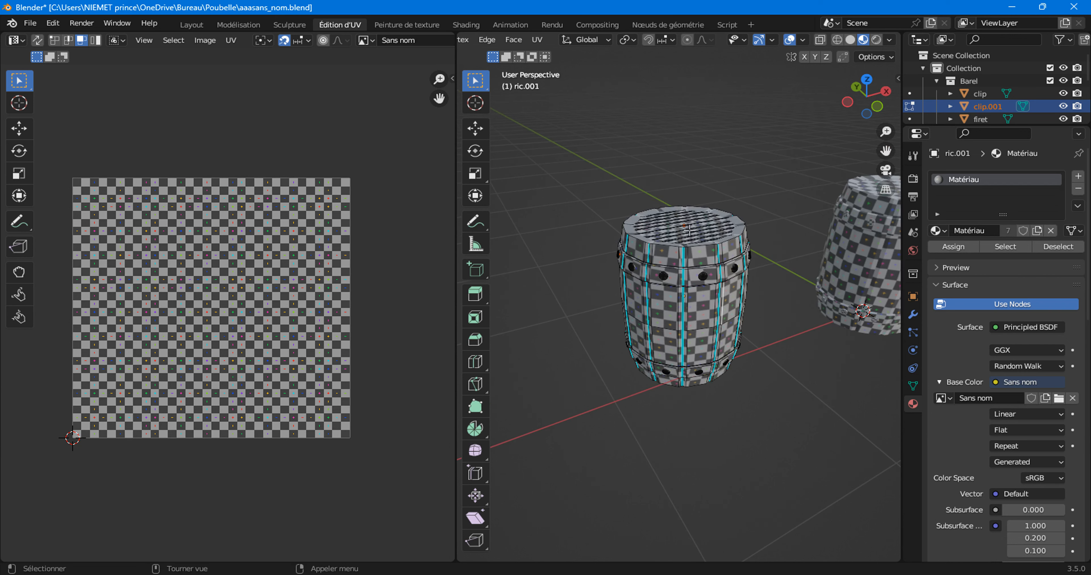
pyautogui.press('Tab')
pyautogui.click(705, 241)
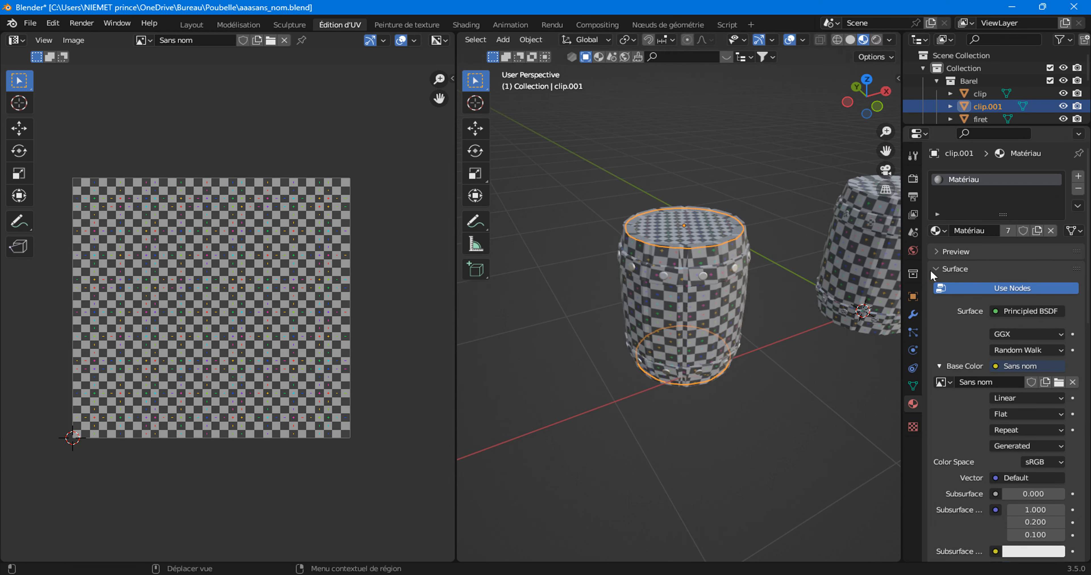
pyautogui.click(1077, 189)
pyautogui.click(748, 279)
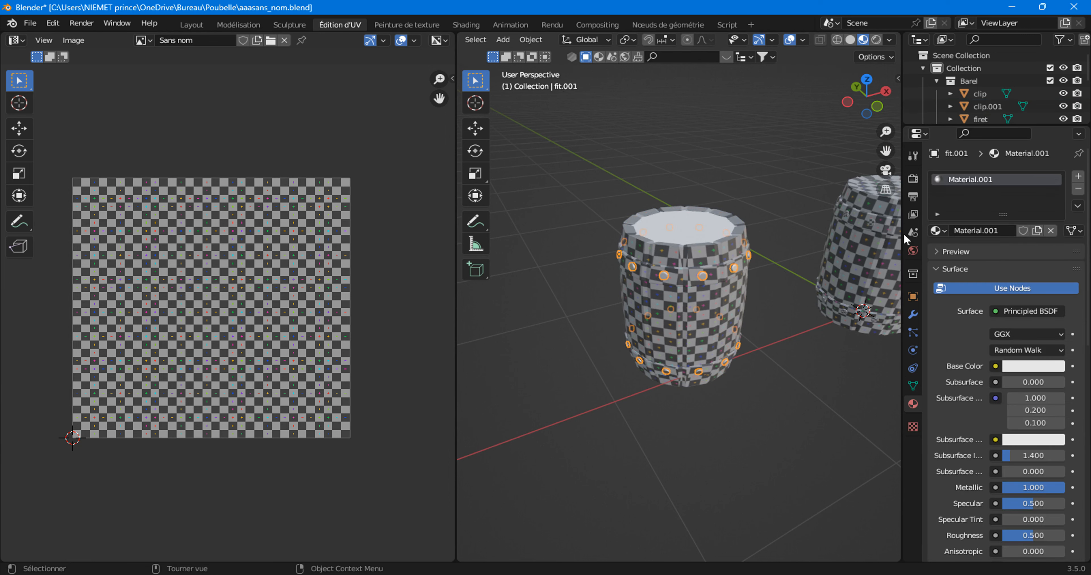
pyautogui.click(1078, 189)
# Step: Remove the material slots from the duplicate barrel's body (ric.001) and hoops (firet.001)
pyautogui.click(706, 254)
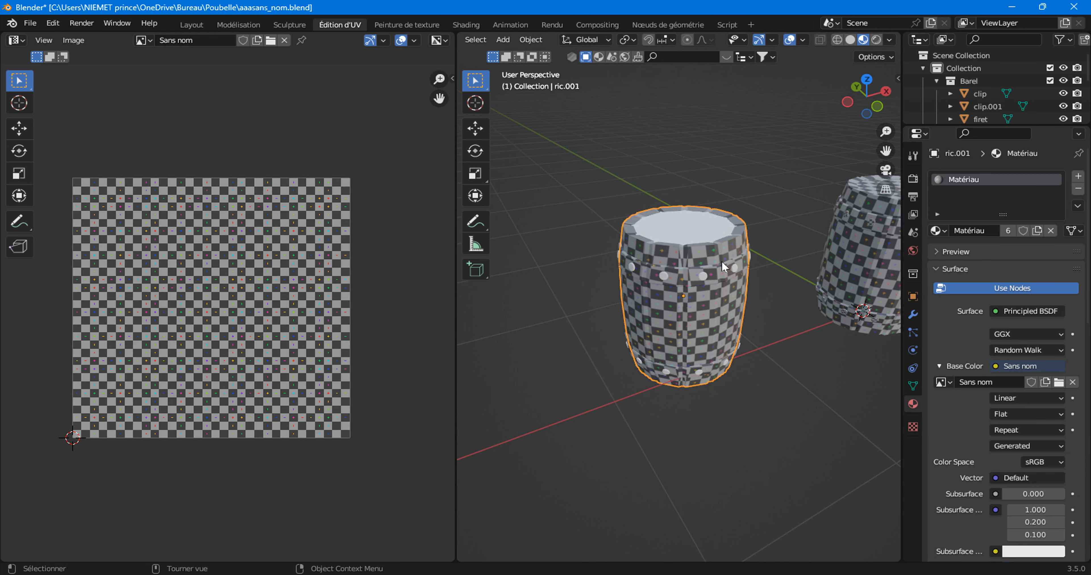
pyautogui.click(1077, 190)
pyautogui.click(747, 275)
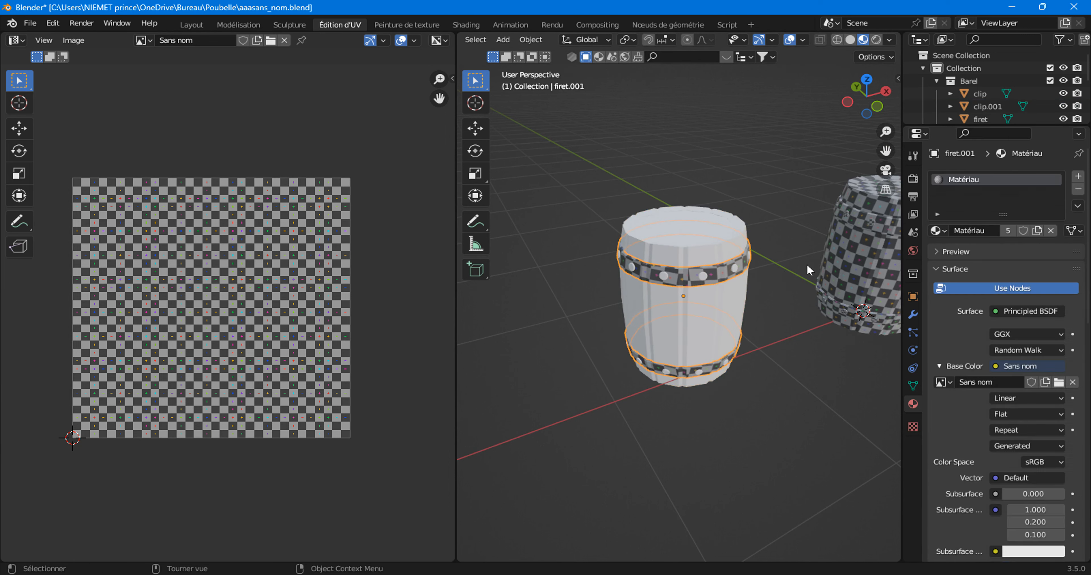
pyautogui.click(1079, 191)
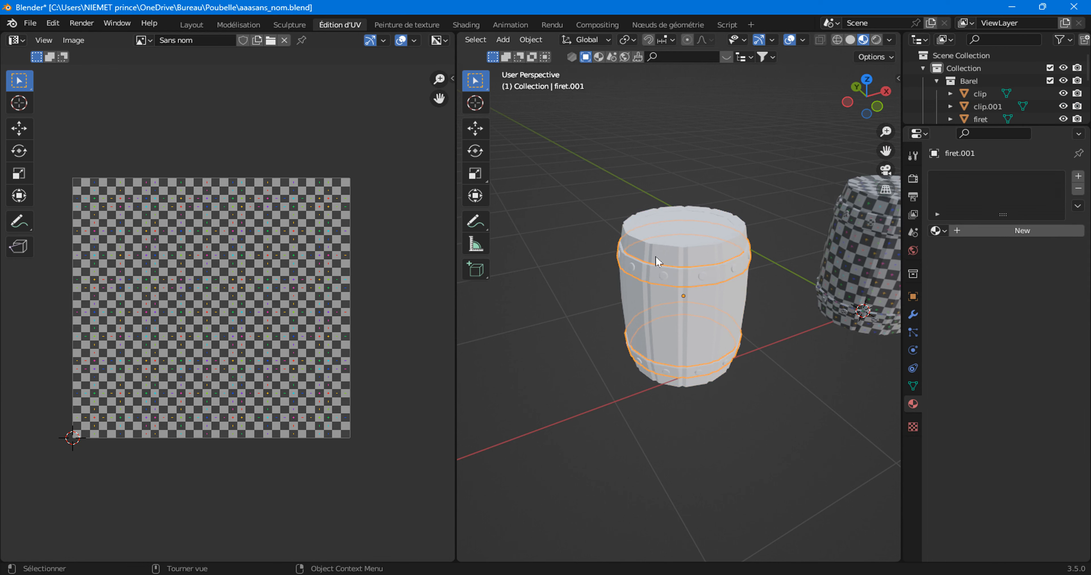
# Step: Enter Edit Mode on the duplicate barrel, select all its faces and inspect their combined UV layout
pyautogui.press('Tab')
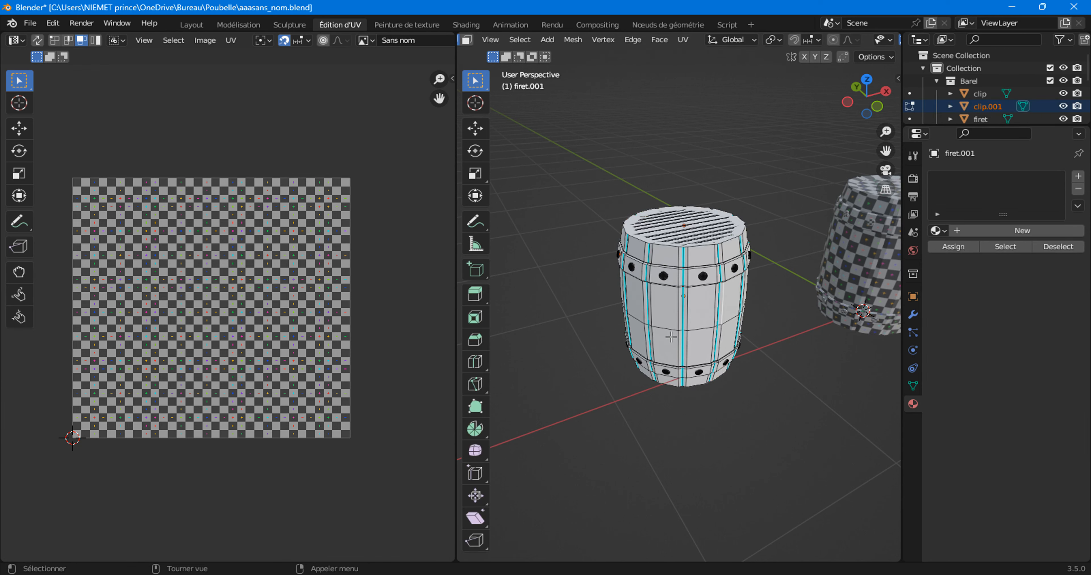
pyautogui.press('a')
pyautogui.scroll(6, 250, 345)
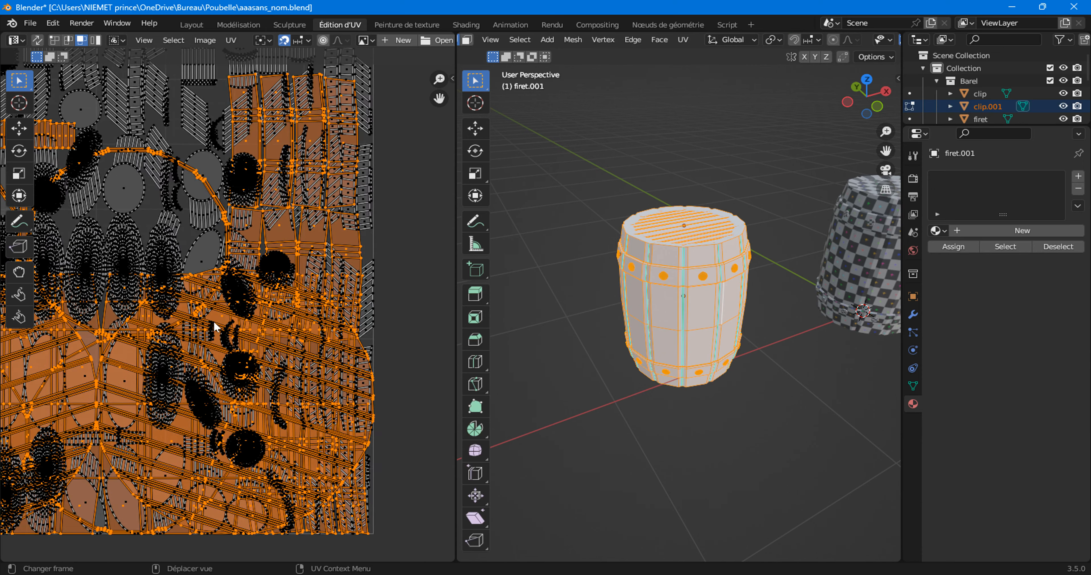
pyautogui.scroll(-4, 214, 326)
pyautogui.scroll(4, 317, 259)
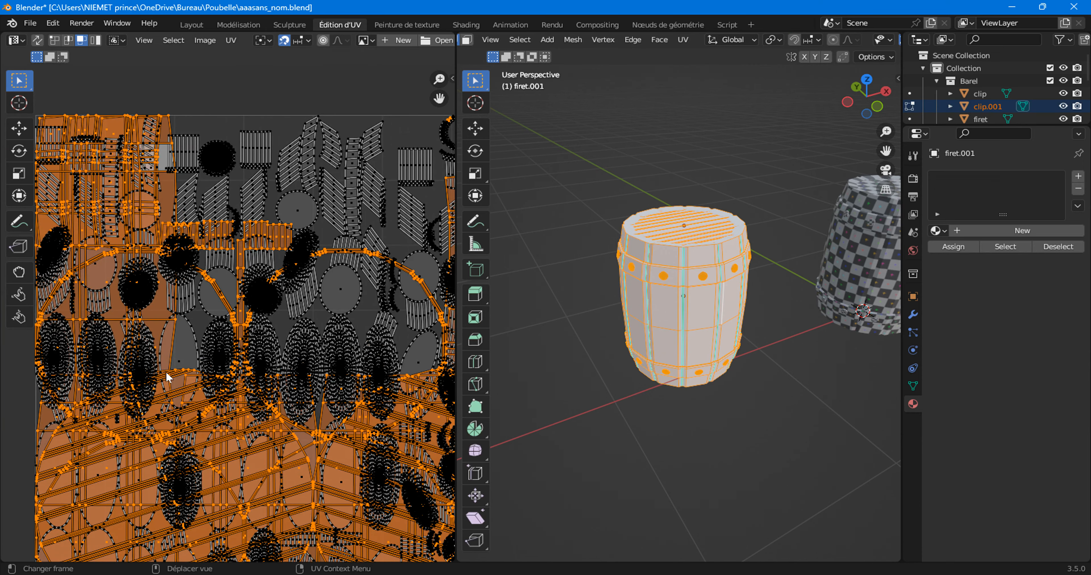
# Step: Select the barrel body's linked faces and examine the layout of their UV islands
pyautogui.click(696, 317)
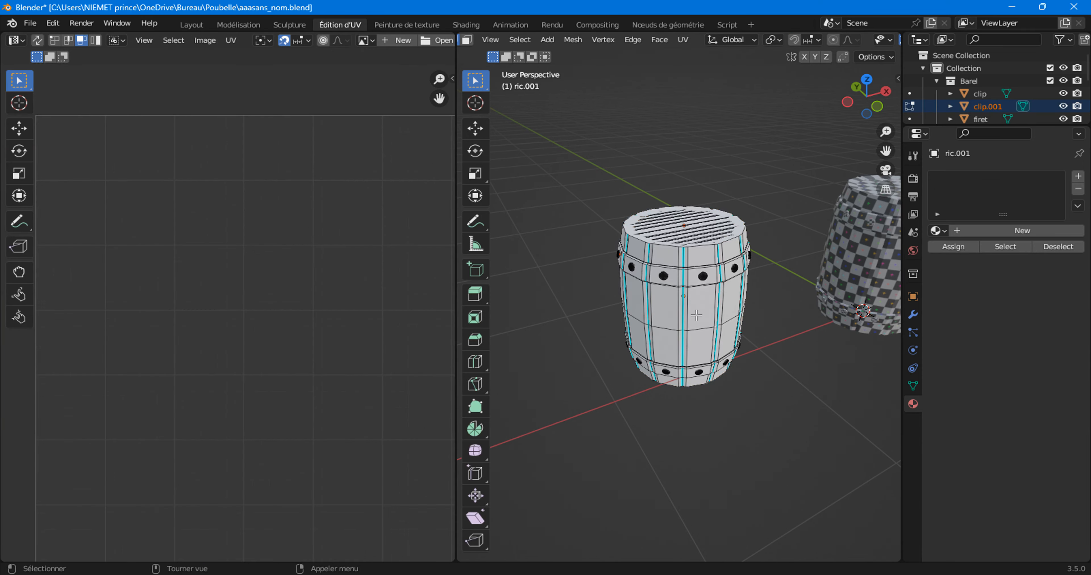
pyautogui.hotkey('ctrl', 'l')
pyautogui.scroll(-4, 251, 408)
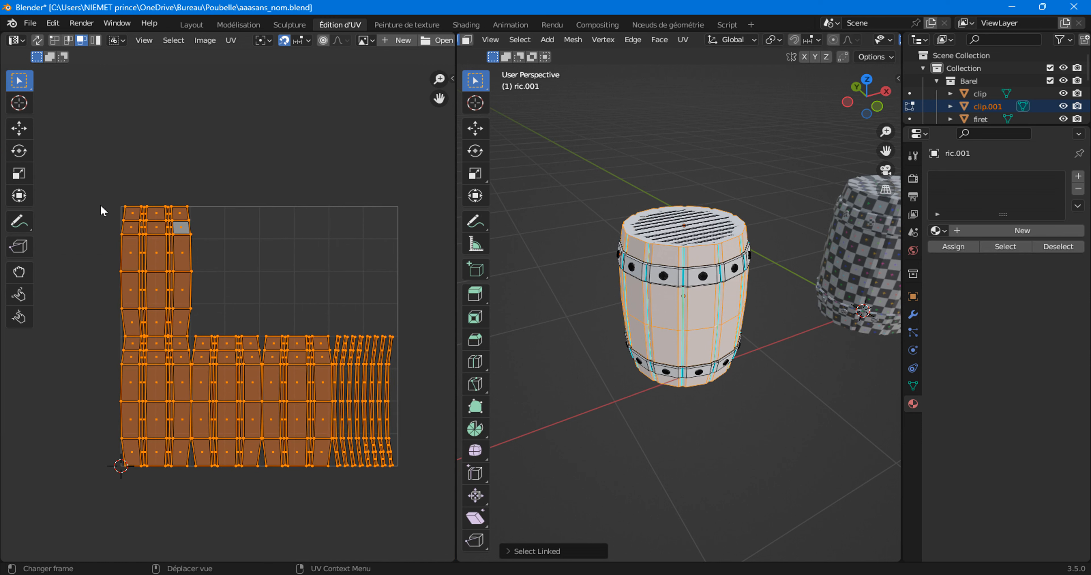
pyautogui.scroll(4, 204, 402)
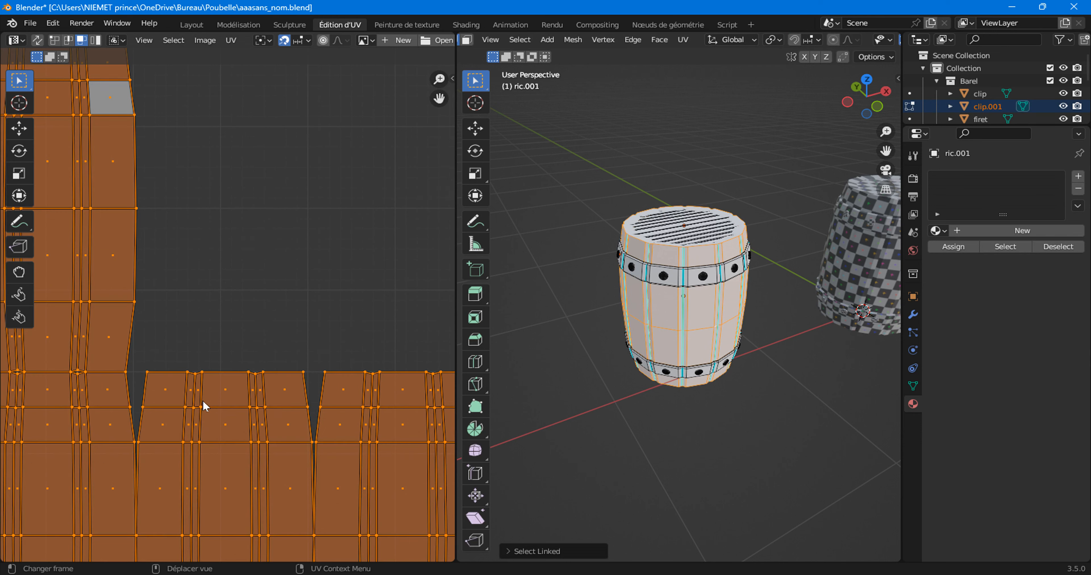
pyautogui.moveTo(204, 409); pyautogui.dragTo(250, 434, button='middle')
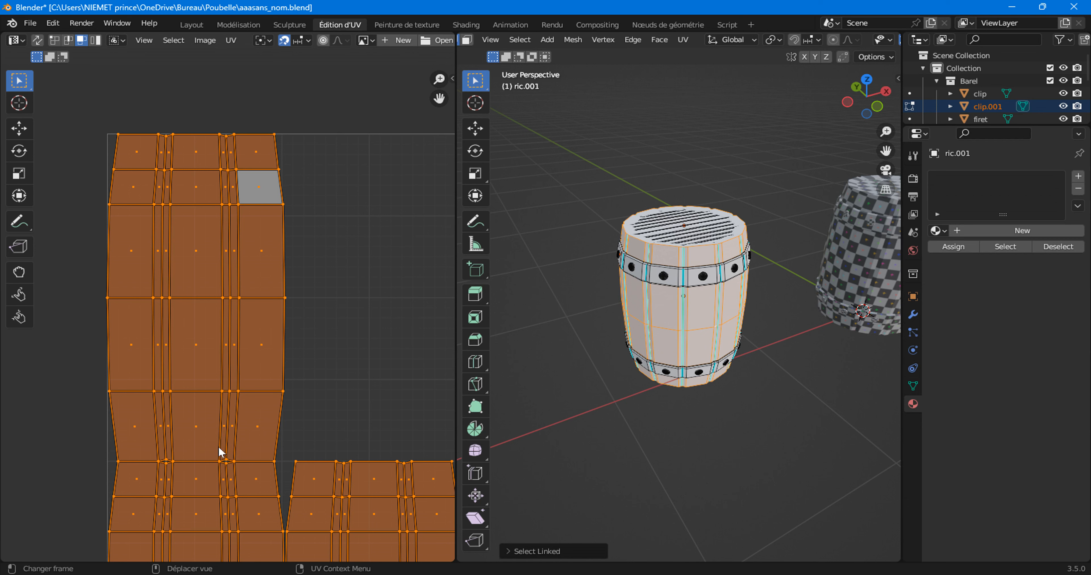
pyautogui.scroll(-3, 309, 449)
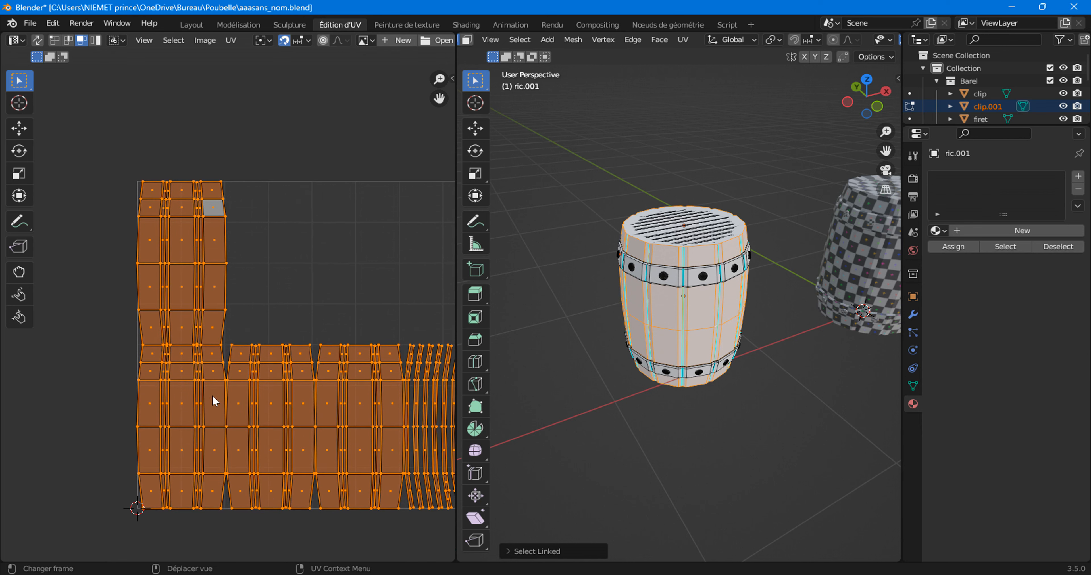
pyautogui.moveTo(291, 409); pyautogui.dragTo(264, 397, button='middle')
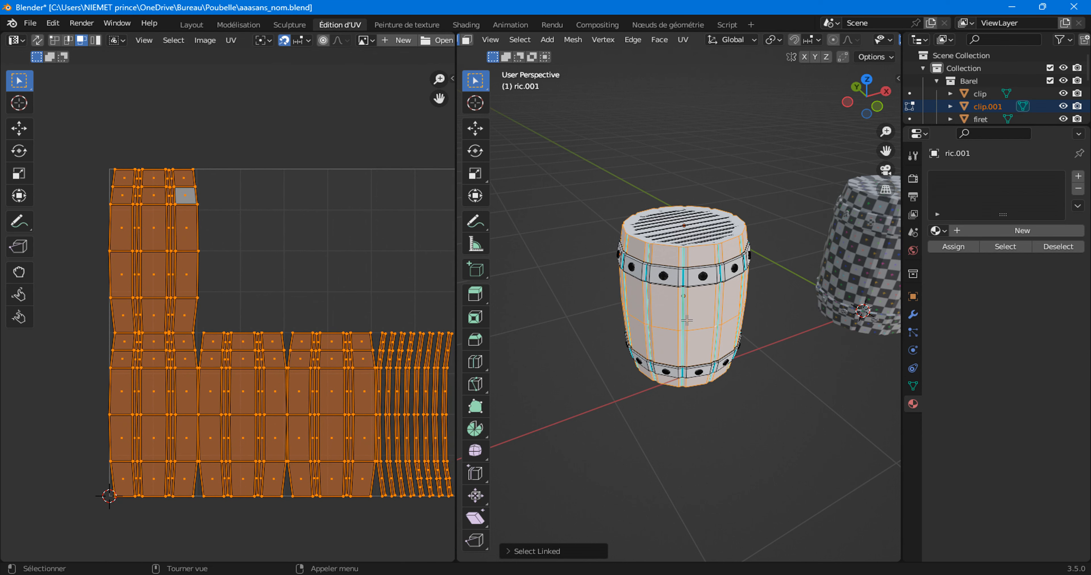
# Step: Select the upper hoop's linked faces and view their UV islands
pyautogui.click(691, 275)
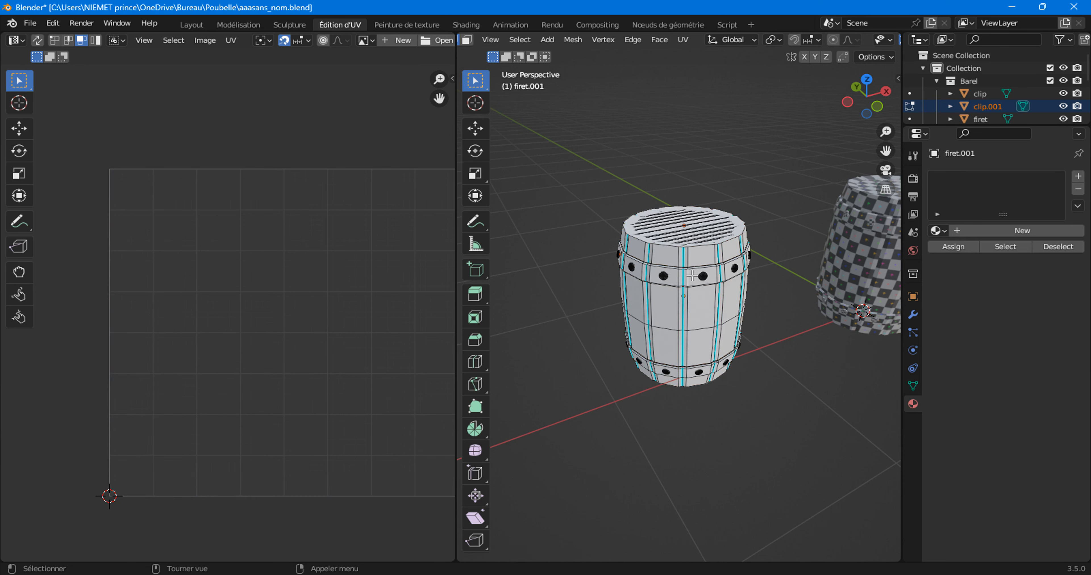
pyautogui.press('l')
pyautogui.scroll(-1, 248, 325)
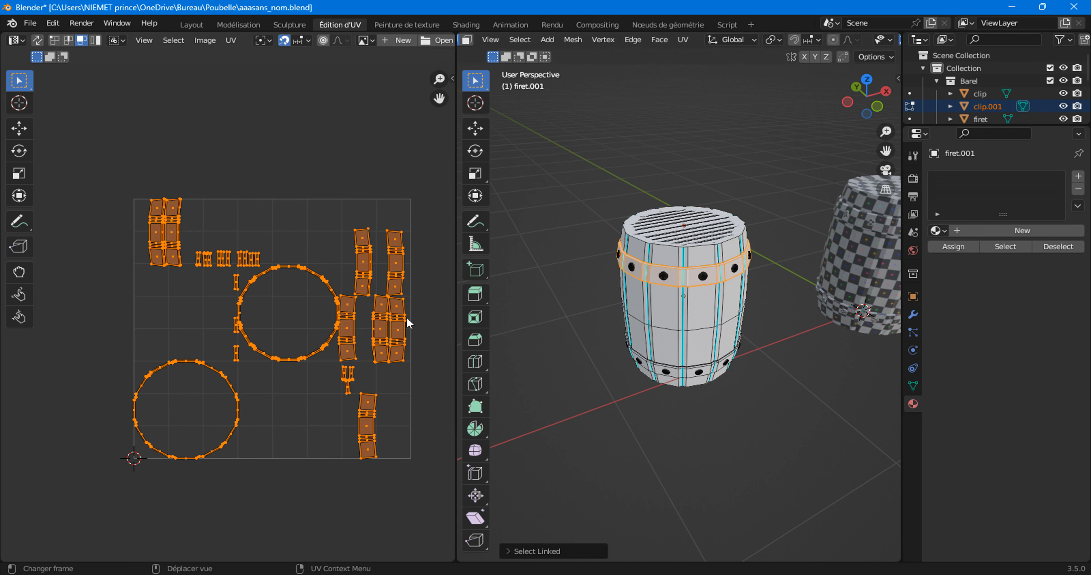
# Step: Select the linked faces of the barrel's top and bottom end caps and inspect their UV islands
pyautogui.moveTo(682, 306); pyautogui.dragTo(662, 383, button='middle')
pyautogui.scroll(7, 662, 382)
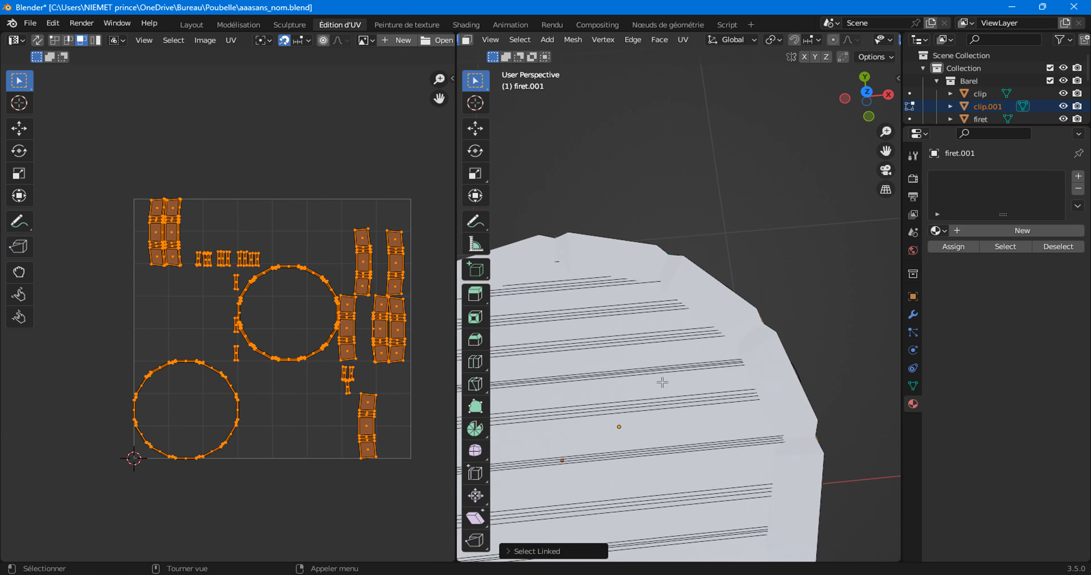
pyautogui.scroll(-5, 662, 383)
pyautogui.click(640, 359)
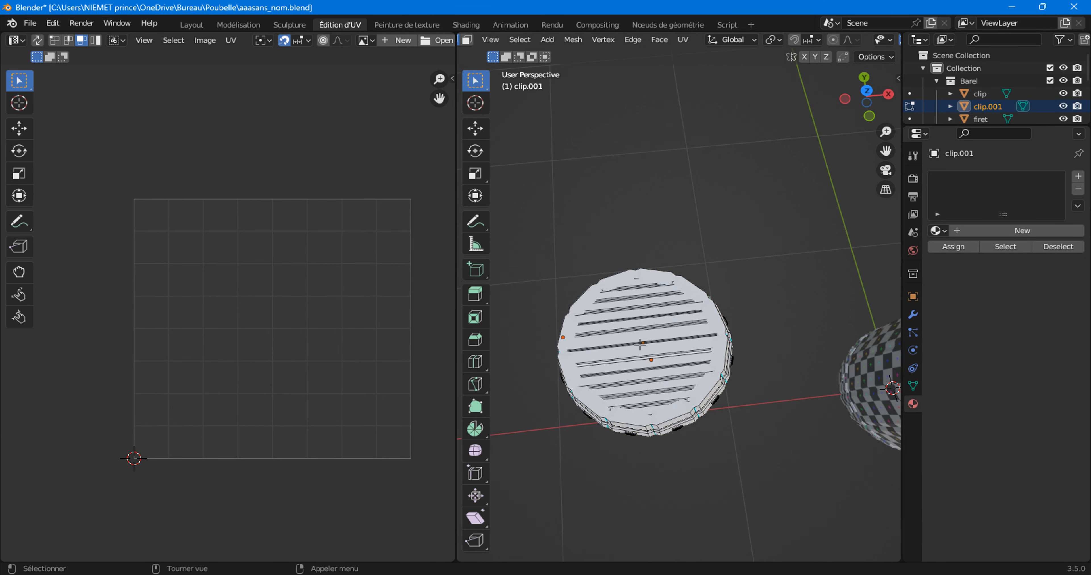
pyautogui.press('l')
pyautogui.moveTo(693, 405); pyautogui.dragTo(674, 295, button='middle')
pyautogui.press('l')
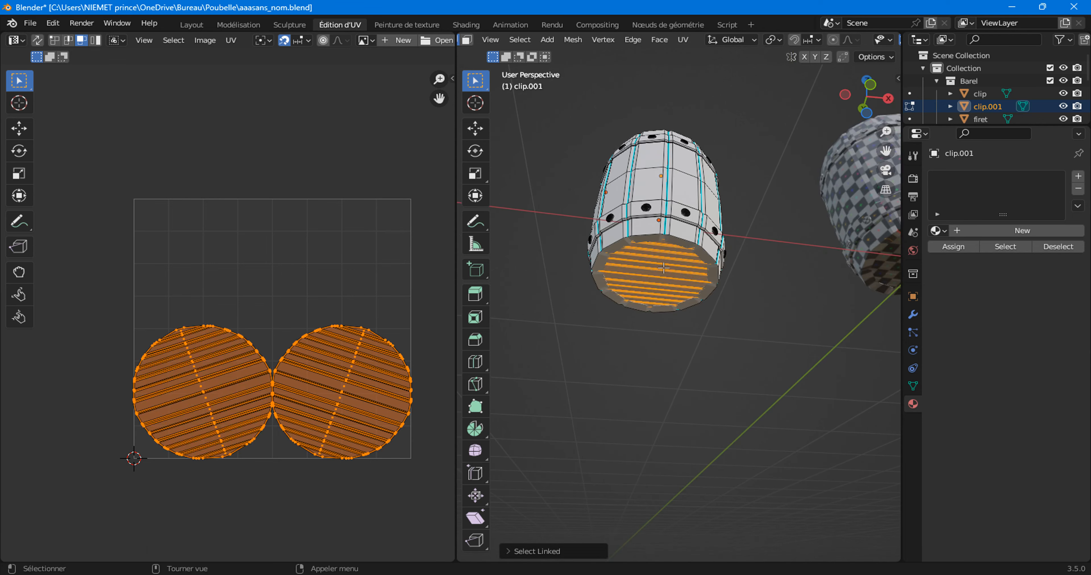
pyautogui.moveTo(685, 176); pyautogui.dragTo(669, 230, button='middle')
pyautogui.moveTo(662, 358); pyautogui.dragTo(653, 260, button='middle')
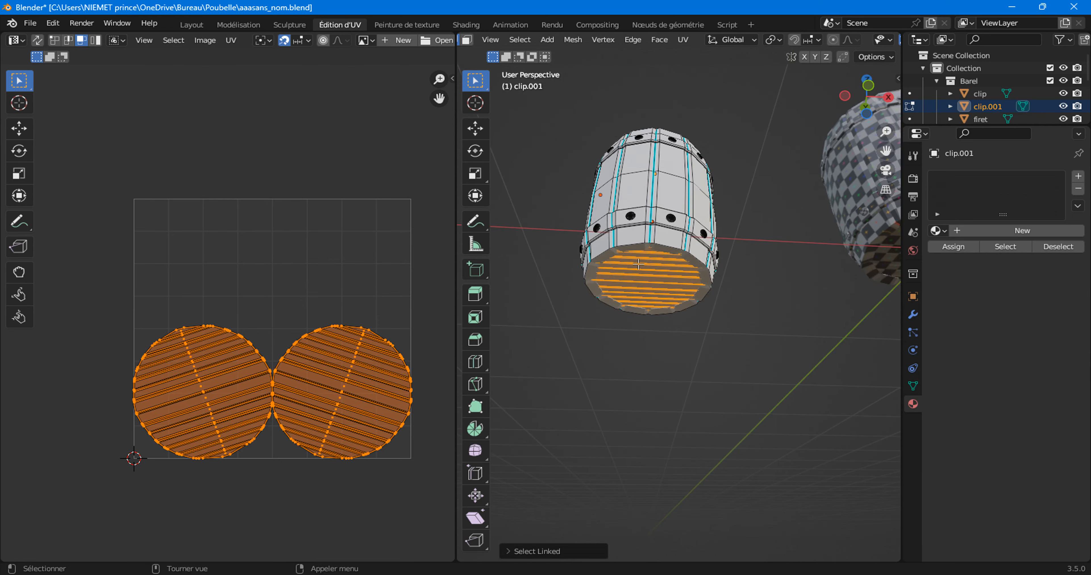
pyautogui.moveTo(677, 223); pyautogui.dragTo(650, 277, button='middle')
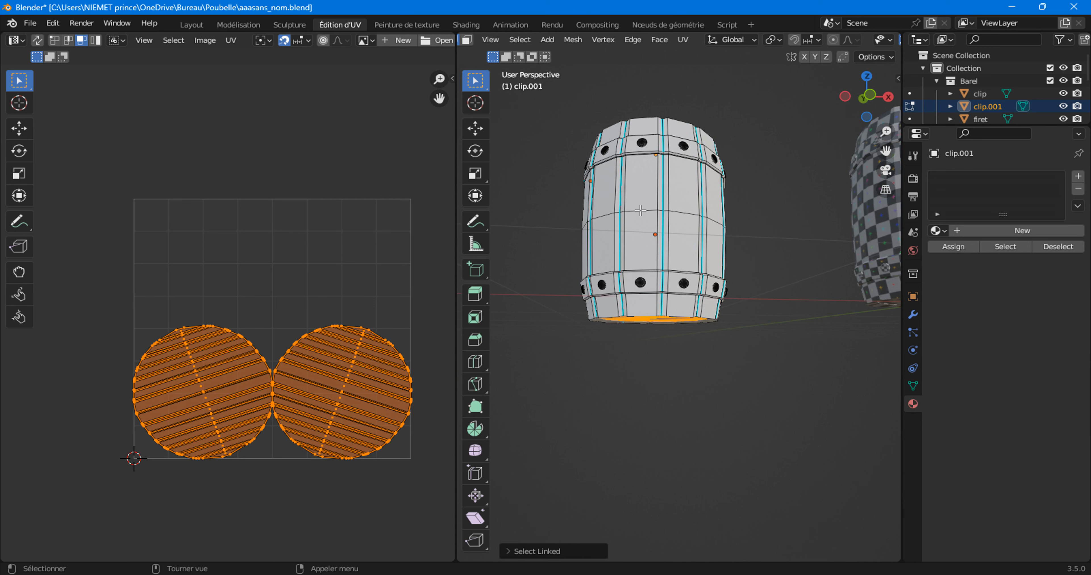
pyautogui.click(913, 315)
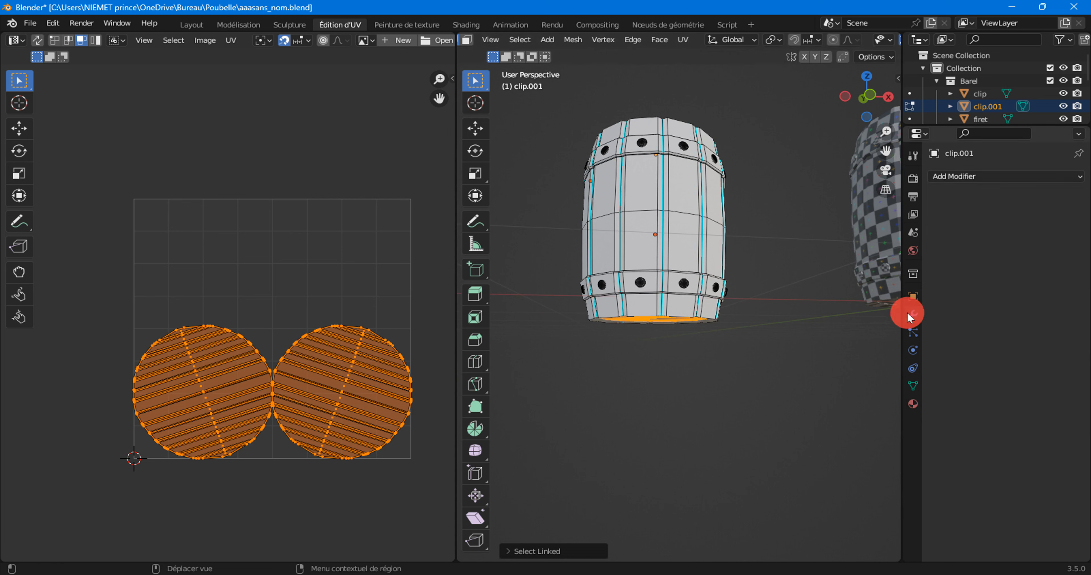
pyautogui.click(951, 177)
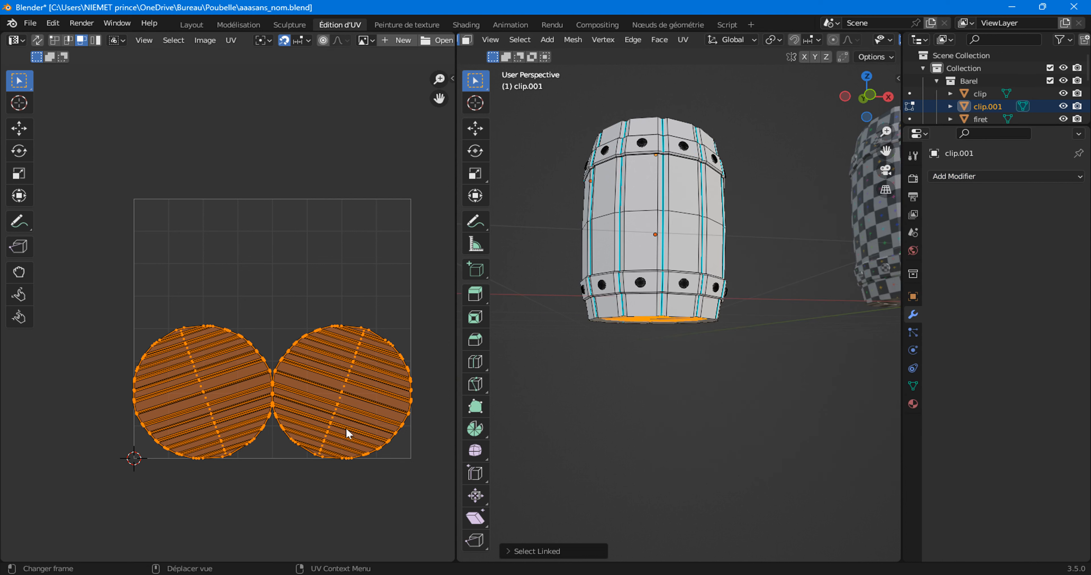
# Step: Return to Object Mode in the Layout workspace and assign the existing Matériau material to the duplicate barrel's end caps and body
pyautogui.click(191, 25)
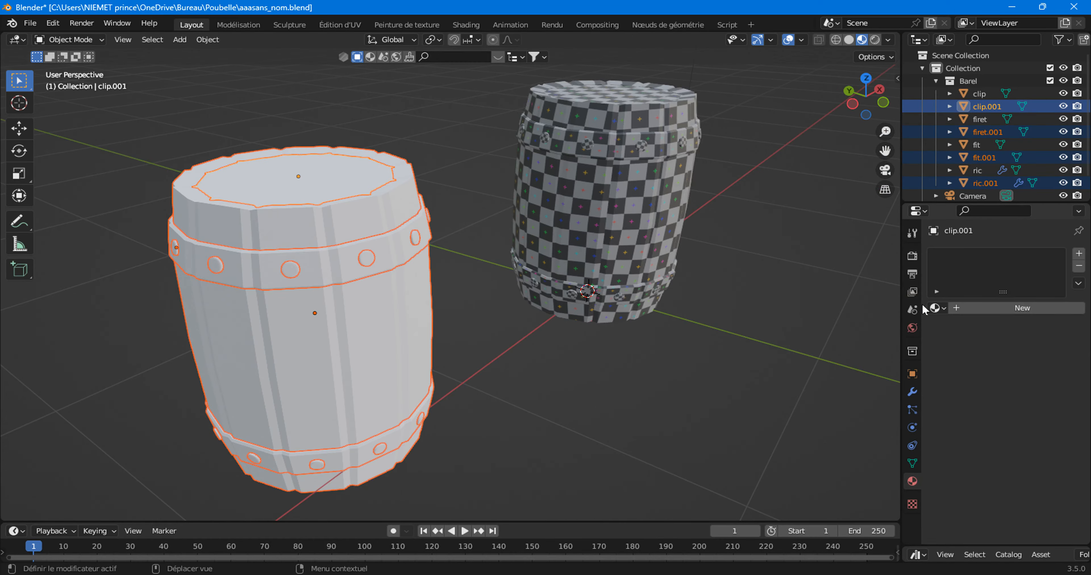
pyautogui.click(944, 309)
pyautogui.click(881, 352)
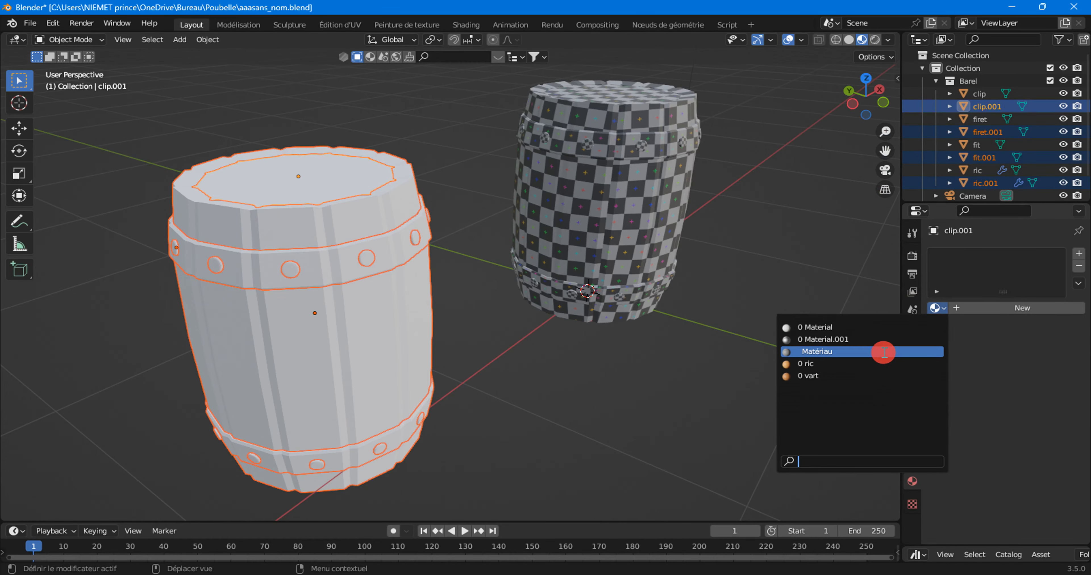
pyautogui.click(342, 353)
pyautogui.click(941, 308)
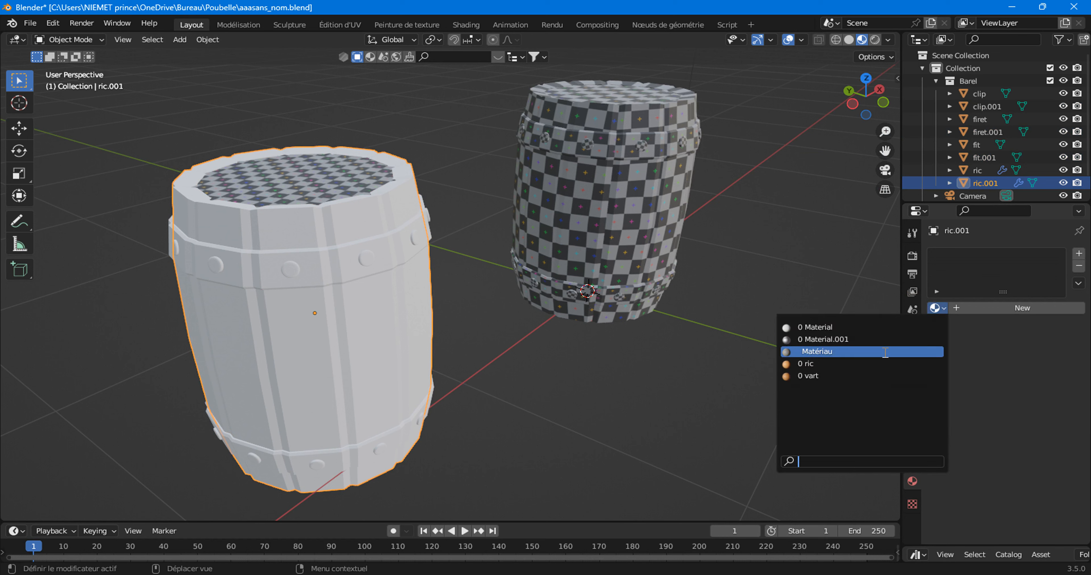
pyautogui.click(881, 352)
# Step: Assign the existing Matériau material to the duplicate barrel's hoops and rivets
pyautogui.click(375, 277)
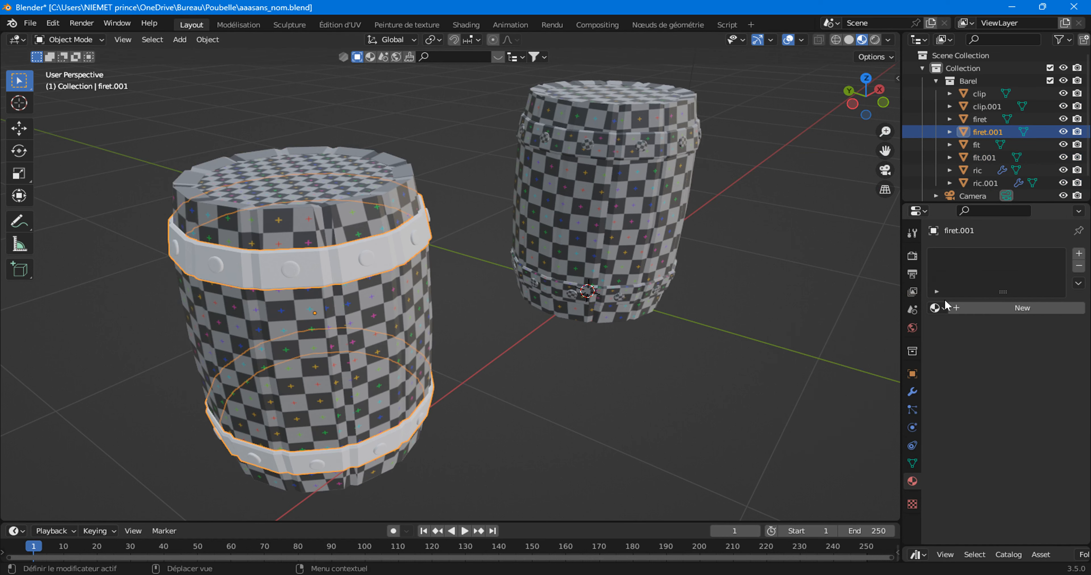
pyautogui.click(938, 308)
pyautogui.click(891, 357)
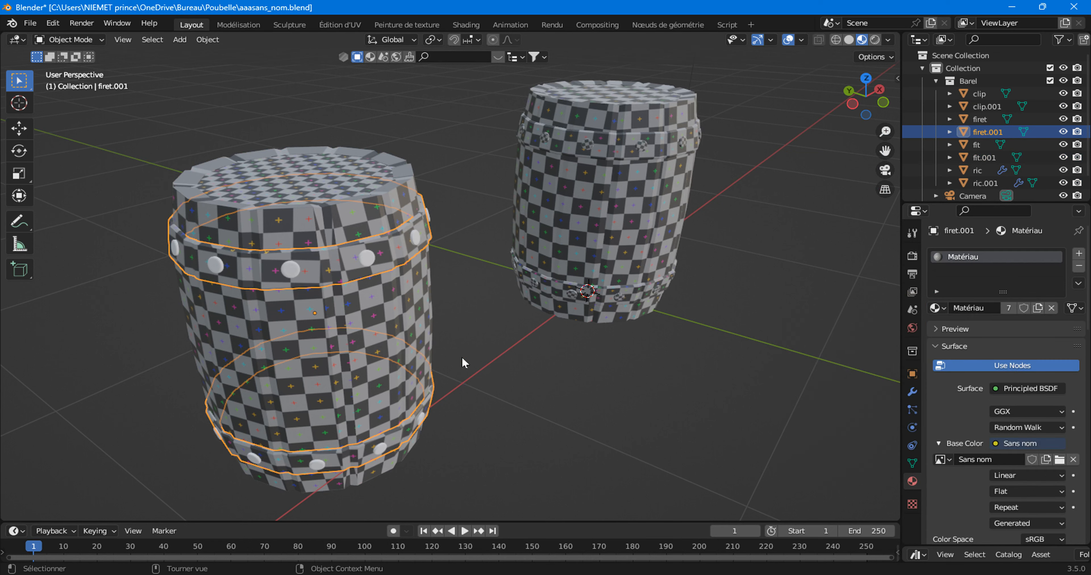
pyautogui.click(365, 260)
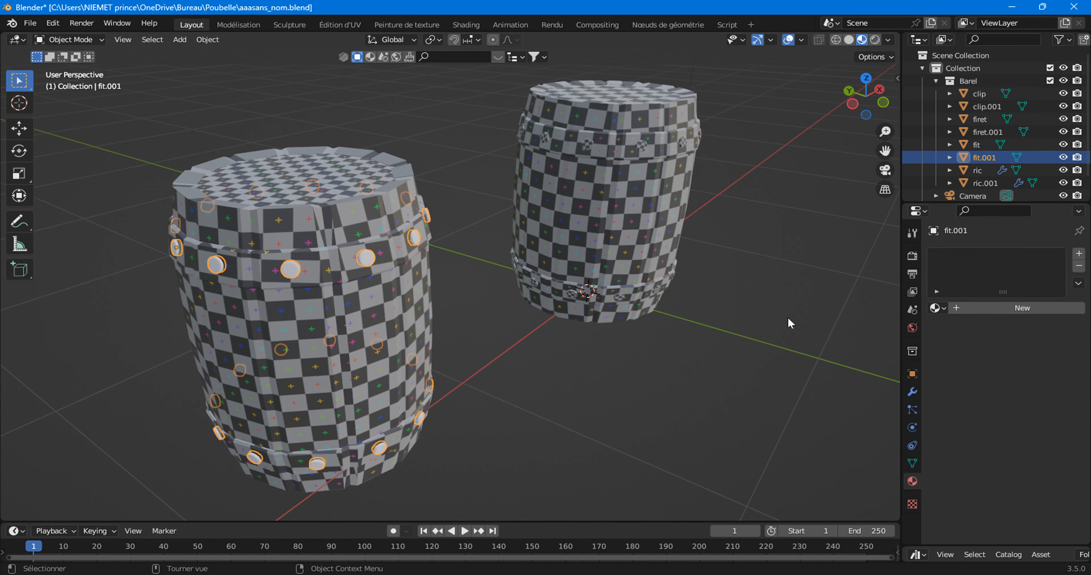
pyautogui.click(938, 308)
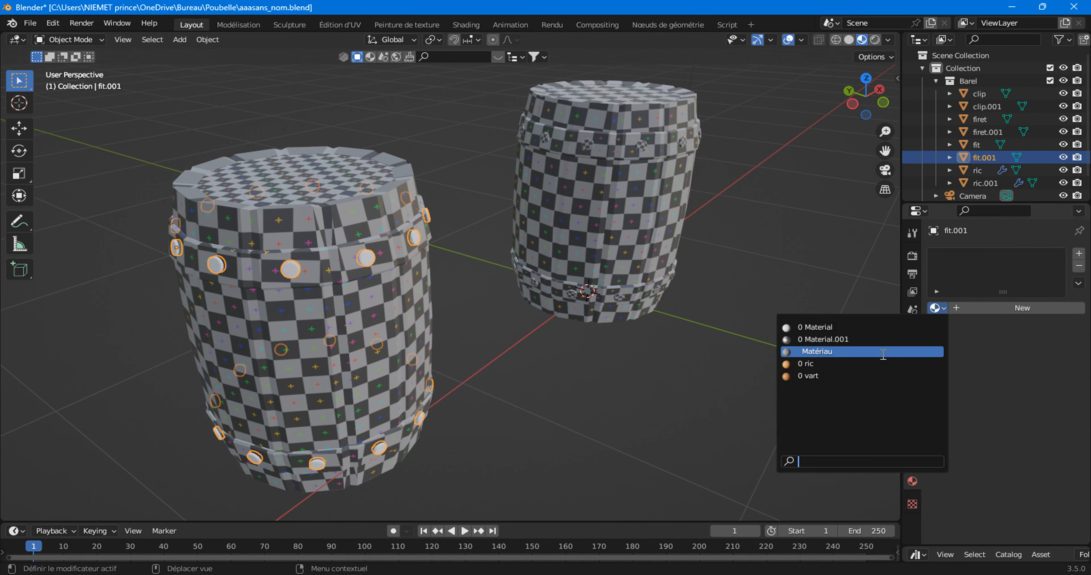
pyautogui.click(885, 352)
pyautogui.click(465, 374)
# Step: Examine the checker pattern on both barrels' rivets, hoops, bodies and top caps from several angles for stretching
pyautogui.moveTo(398, 344); pyautogui.dragTo(433, 340, button='middle')
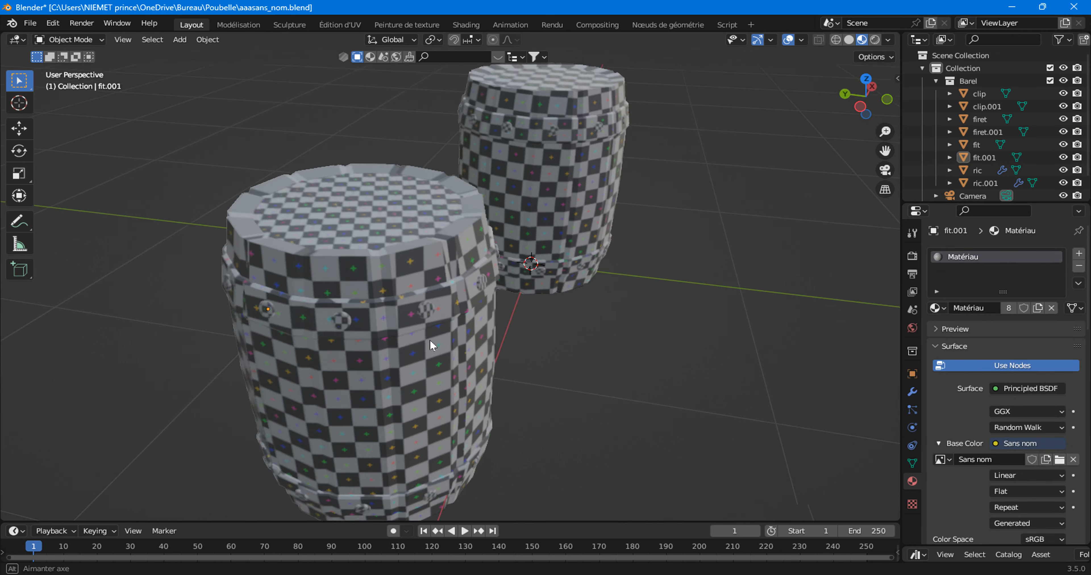
pyautogui.scroll(5, 434, 340)
pyautogui.scroll(2, 452, 373)
pyautogui.moveTo(457, 378)
pyautogui.mouseDown(button='middle')
pyautogui.moveTo(443, 394)
pyautogui.moveTo(425, 392)
pyautogui.moveTo(448, 382)
pyautogui.mouseUp(button='middle')
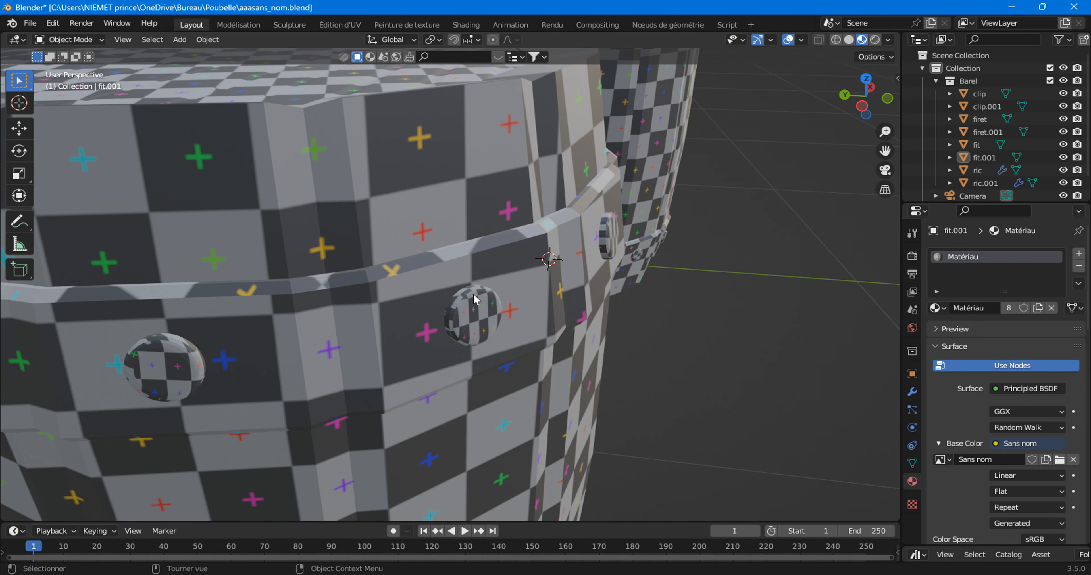
pyautogui.scroll(-8, 273, 315)
pyautogui.moveTo(317, 348); pyautogui.dragTo(362, 342, button='middle')
pyautogui.moveTo(379, 408); pyautogui.dragTo(318, 346, button='middle')
pyautogui.scroll(5, 388, 359)
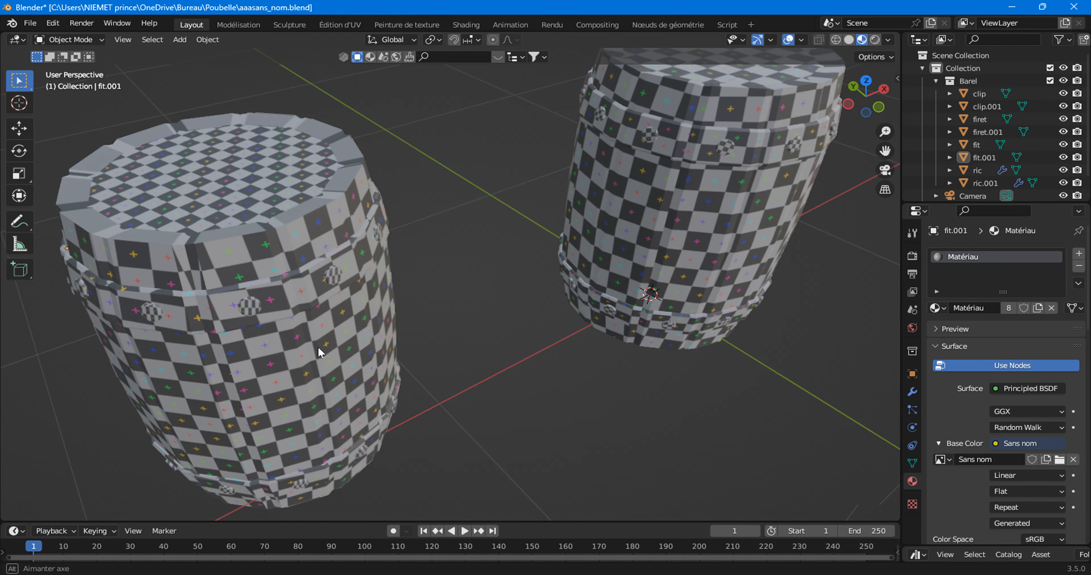
pyautogui.scroll(3, 334, 348)
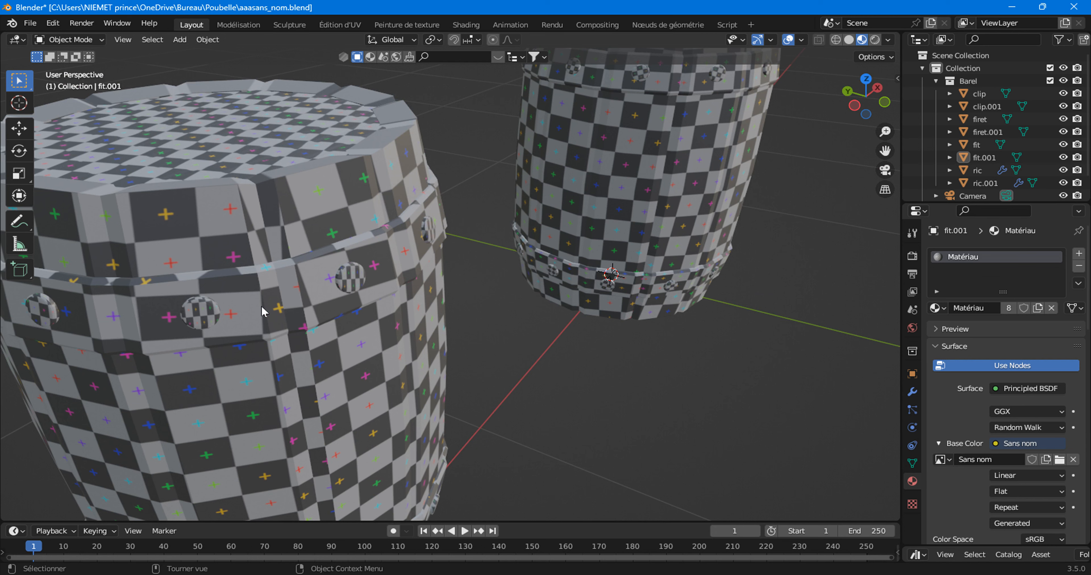
pyautogui.moveTo(691, 265); pyautogui.dragTo(494, 246, button='middle')
pyautogui.scroll(2, 528, 270)
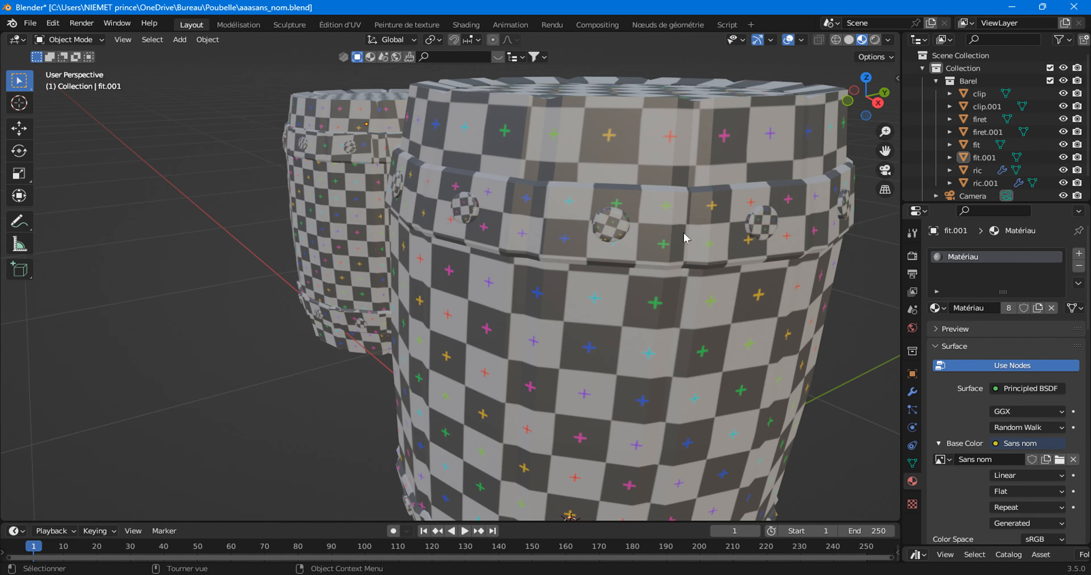
# Step: Clear all seams and sharp marks from every edge of the duplicate barrel in Edit Mode of the Modélisation workspace
pyautogui.click(238, 24)
pyautogui.press('a')
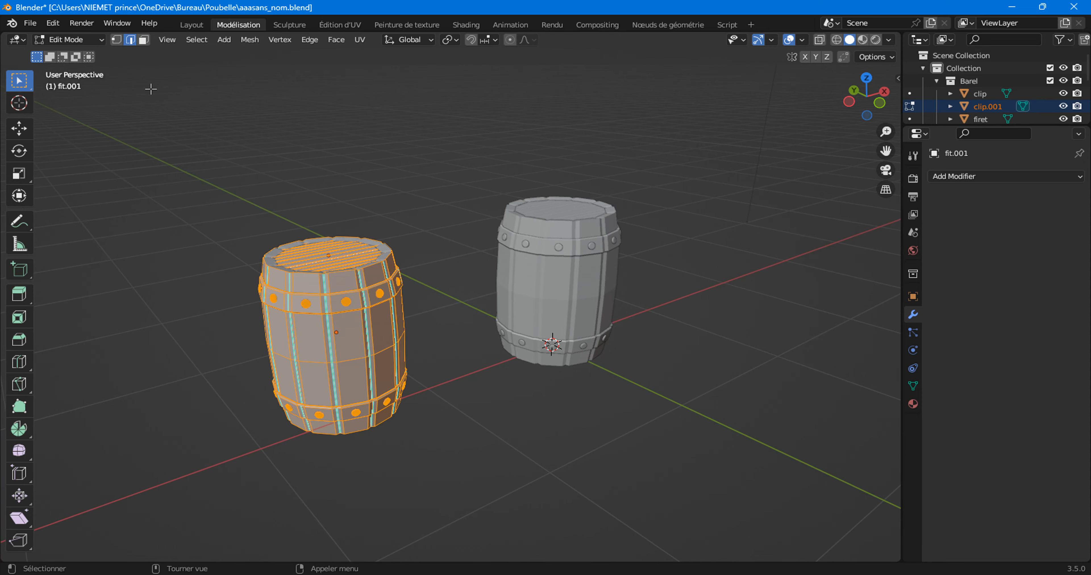
pyautogui.click(130, 39)
pyautogui.rightClick(282, 113)
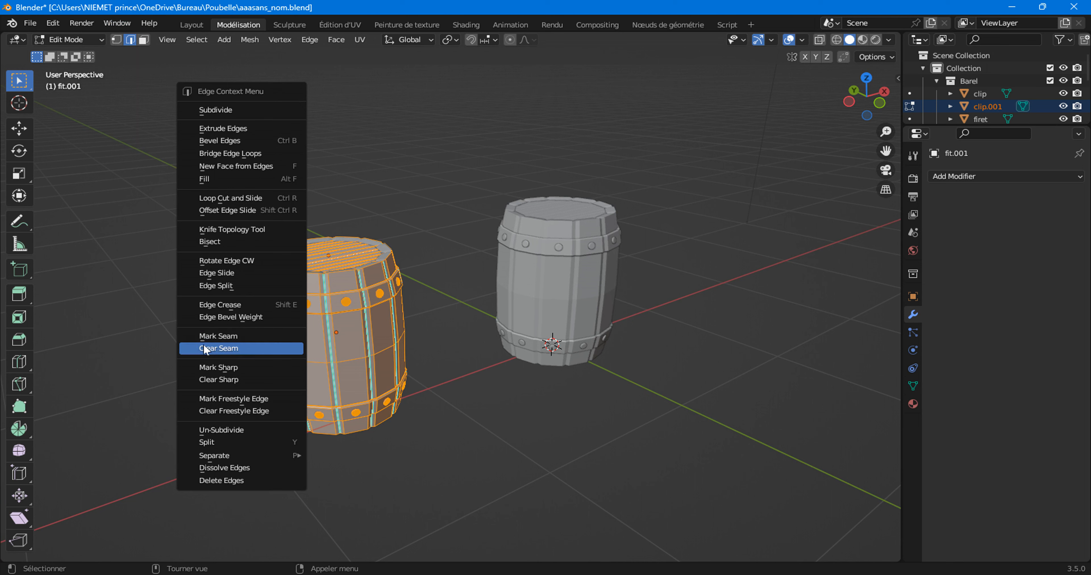
pyautogui.click(222, 348)
pyautogui.rightClick(328, 191)
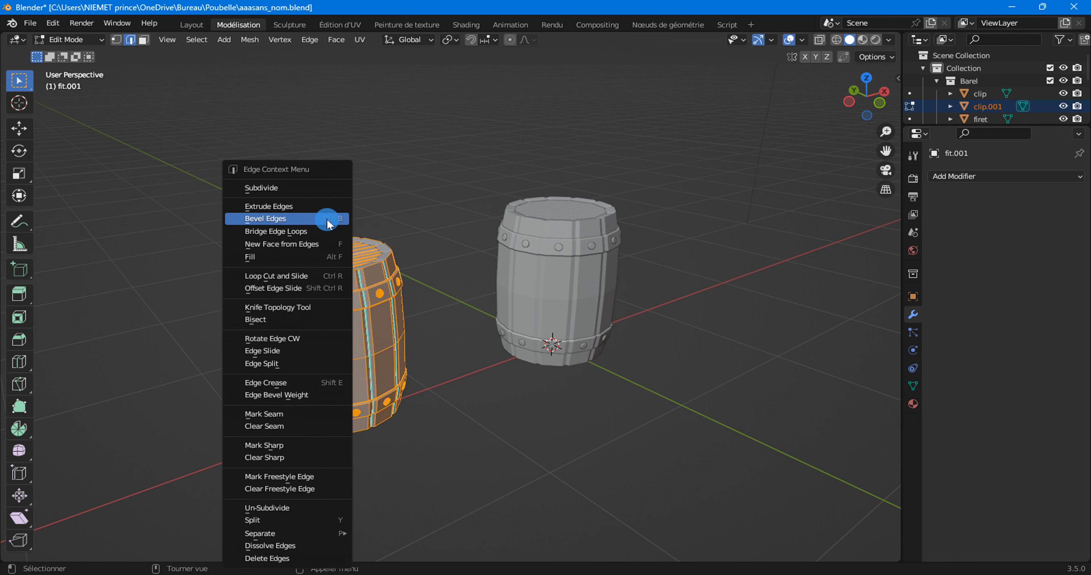
pyautogui.click(267, 461)
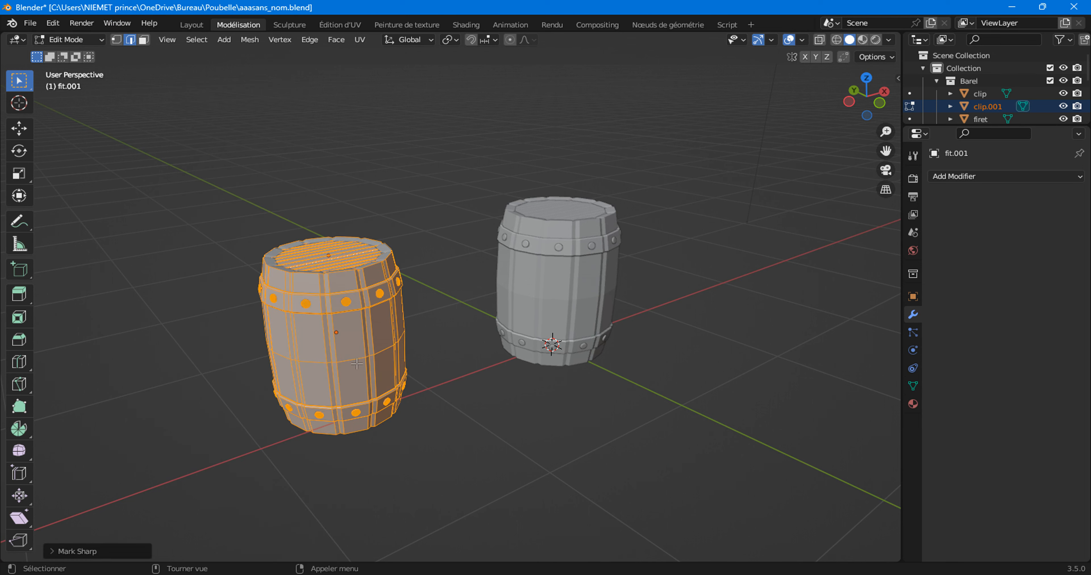
# Step: Select all linked geometry of the duplicate barrel's body, leaving out the hoops, rivets and caps
pyautogui.click(433, 343)
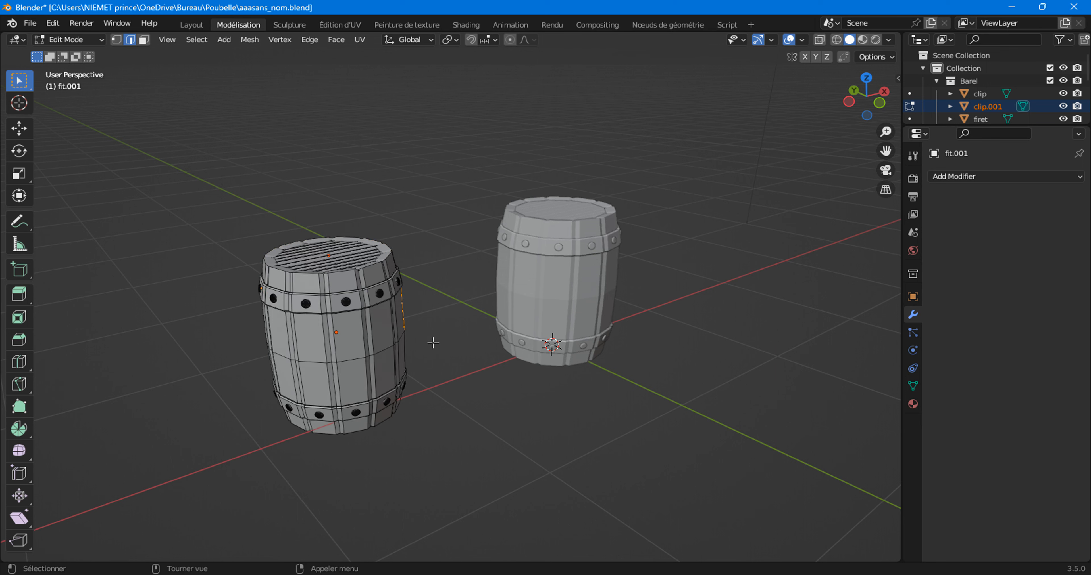
pyautogui.click(354, 361)
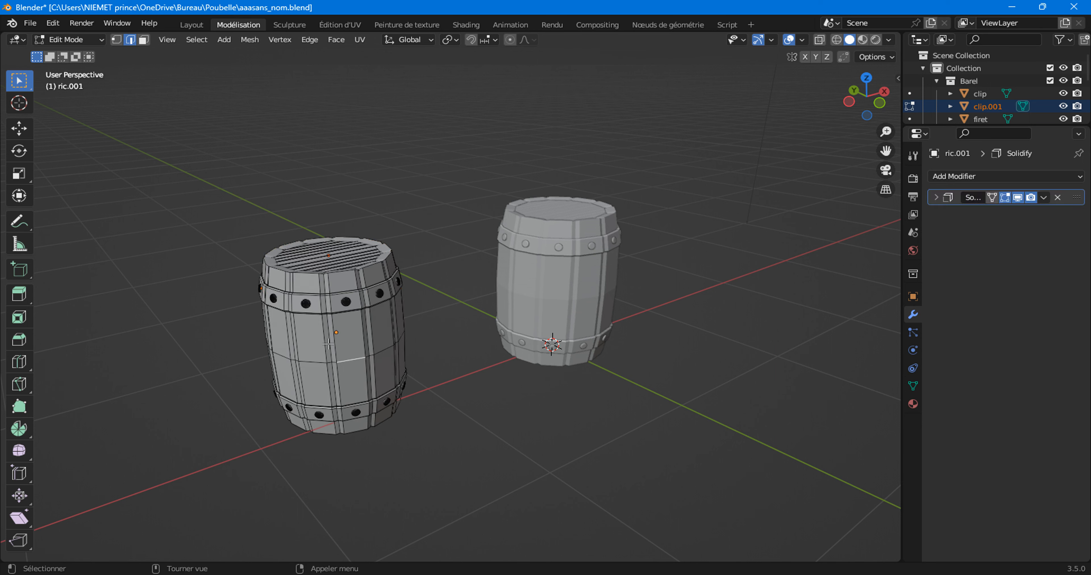
pyautogui.press('l')
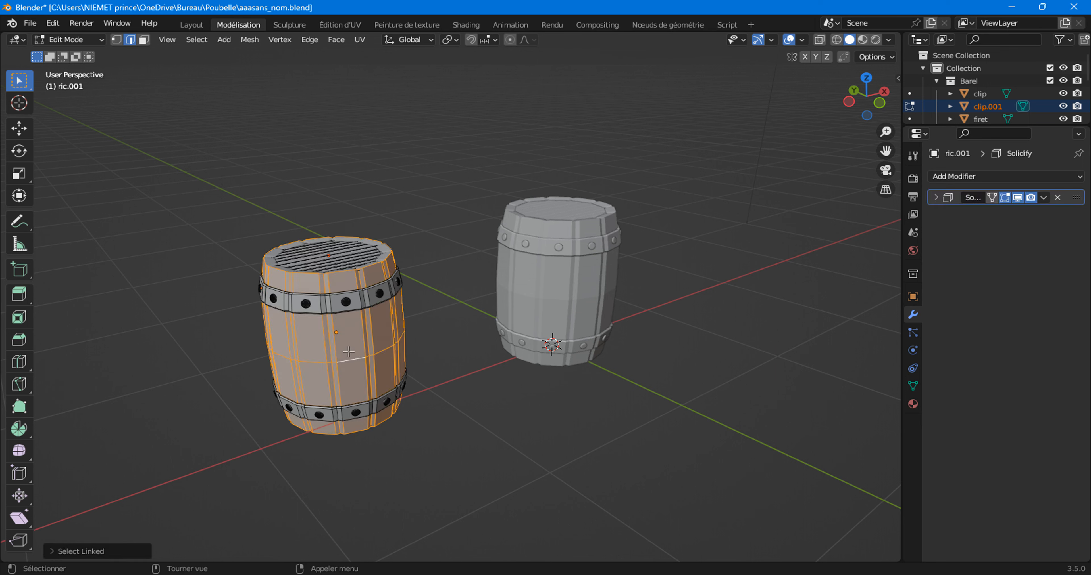
pyautogui.moveTo(884, 152); pyautogui.dragTo(1004, 134)
pyautogui.scroll(2, 536, 323)
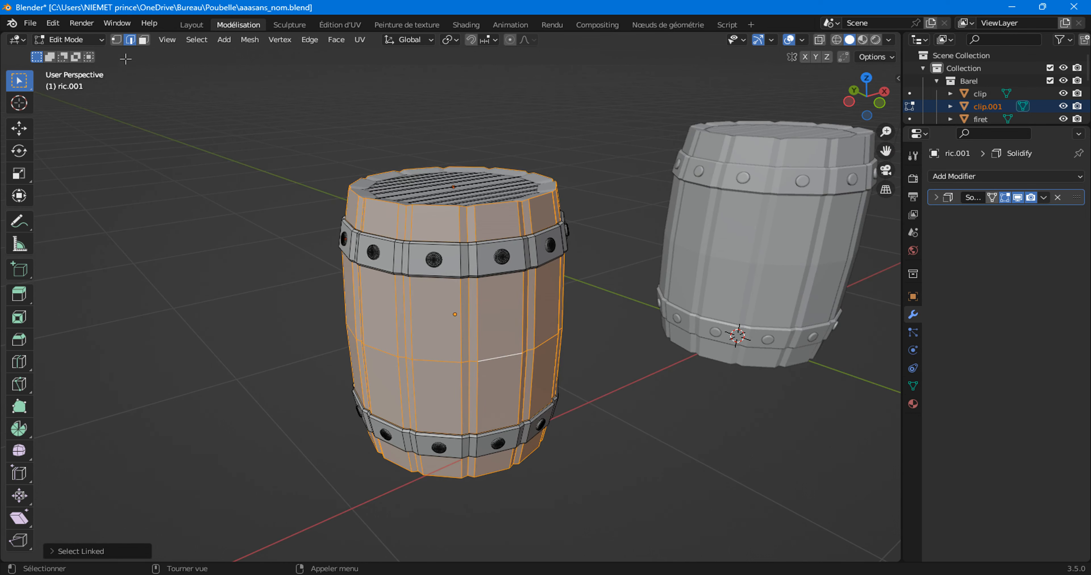
# Step: Try to isolate the selected barrel body from the other parts with Local View
pyautogui.click(168, 40)
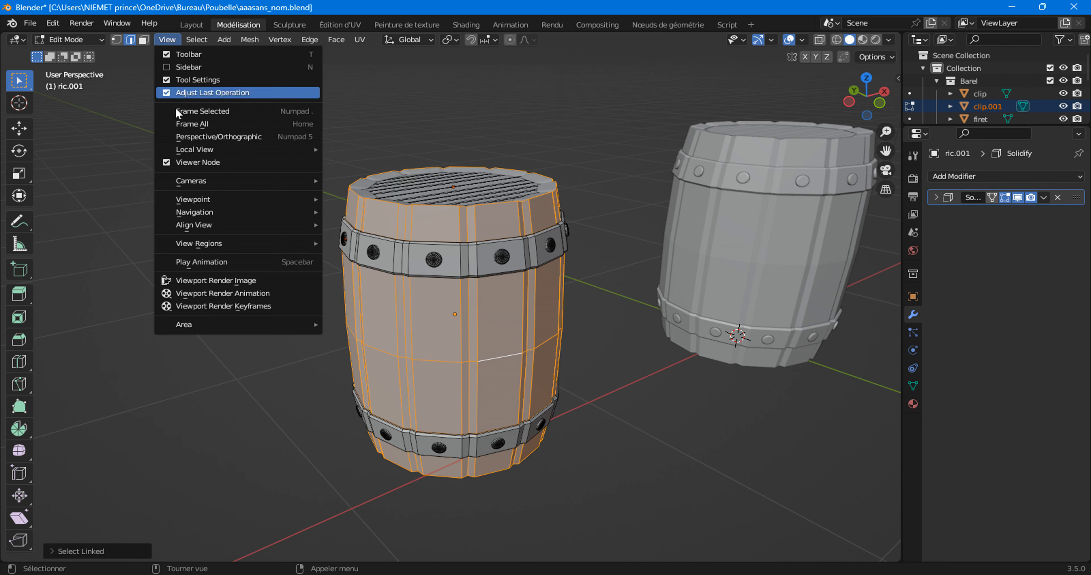
pyautogui.moveTo(182, 151)
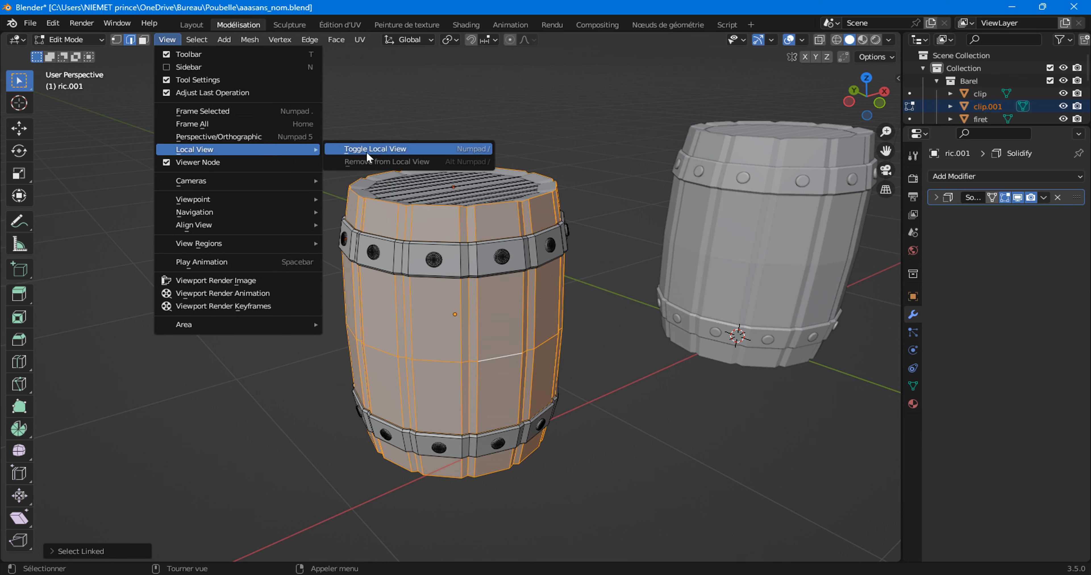
pyautogui.click(379, 151)
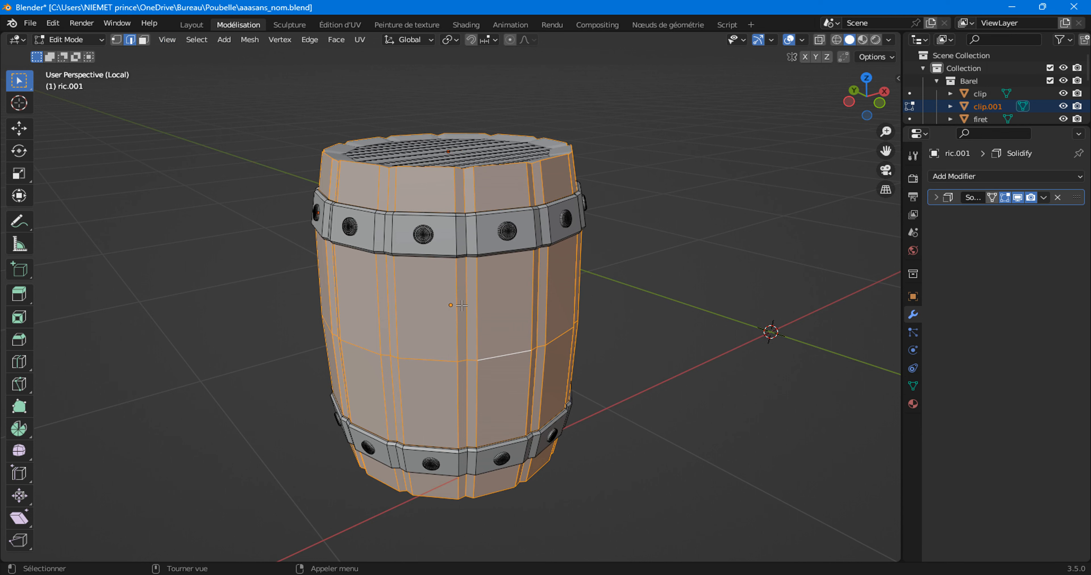
pyautogui.press('KP_Divide')
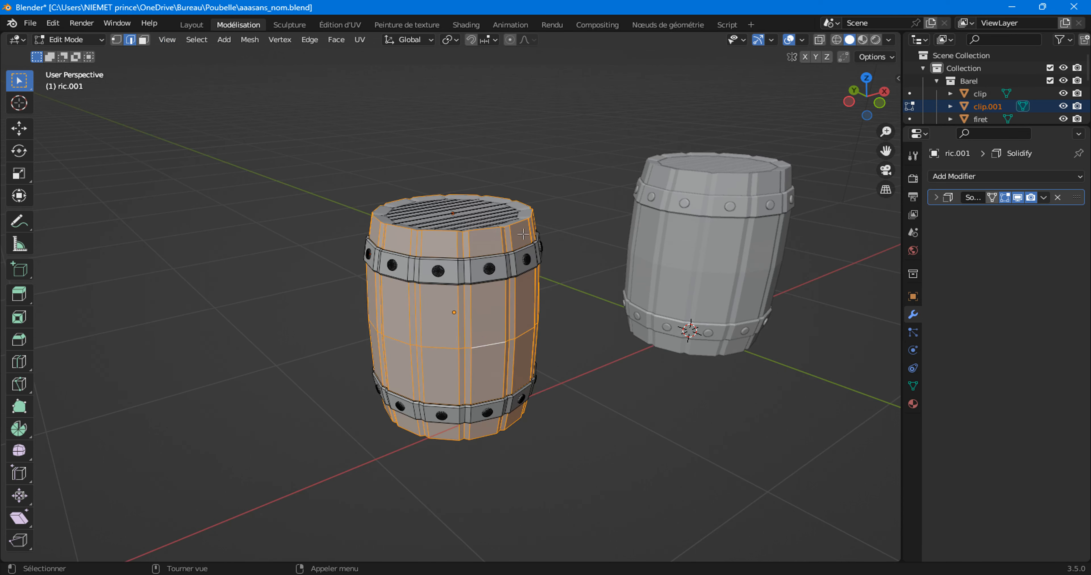
pyautogui.hotkey('alt', 'a')
pyautogui.press('l')
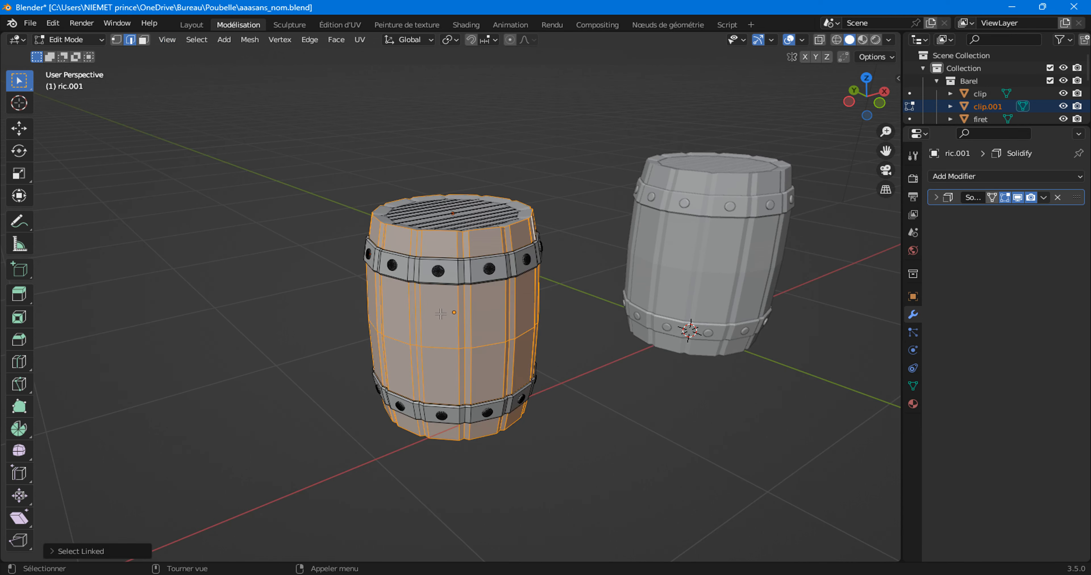
pyautogui.press('KP_Divide')
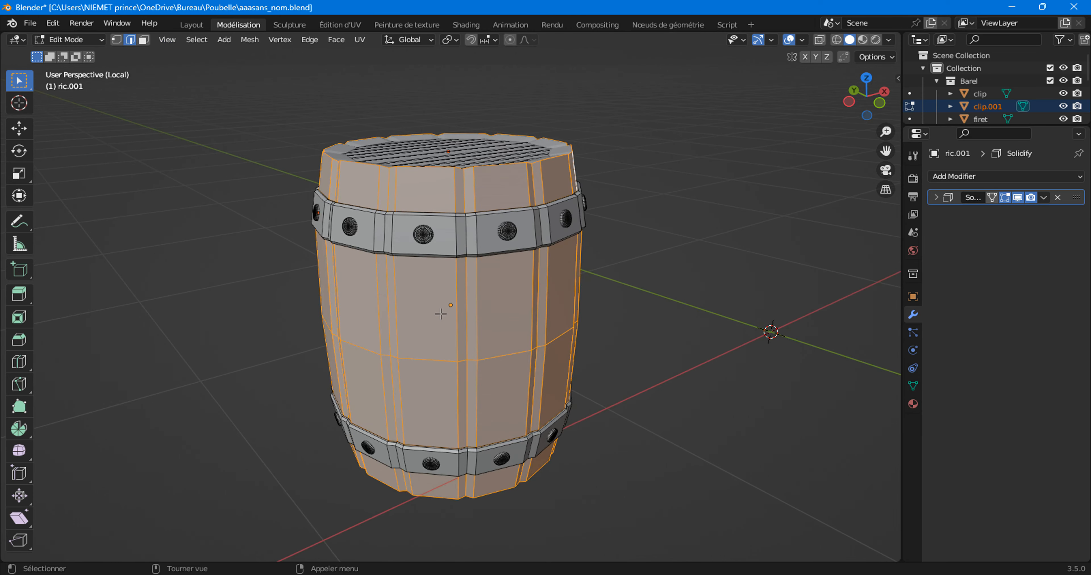
pyautogui.press('KP_Divide')
pyautogui.press('KP_Divide')
pyautogui.press('KP_Divide')
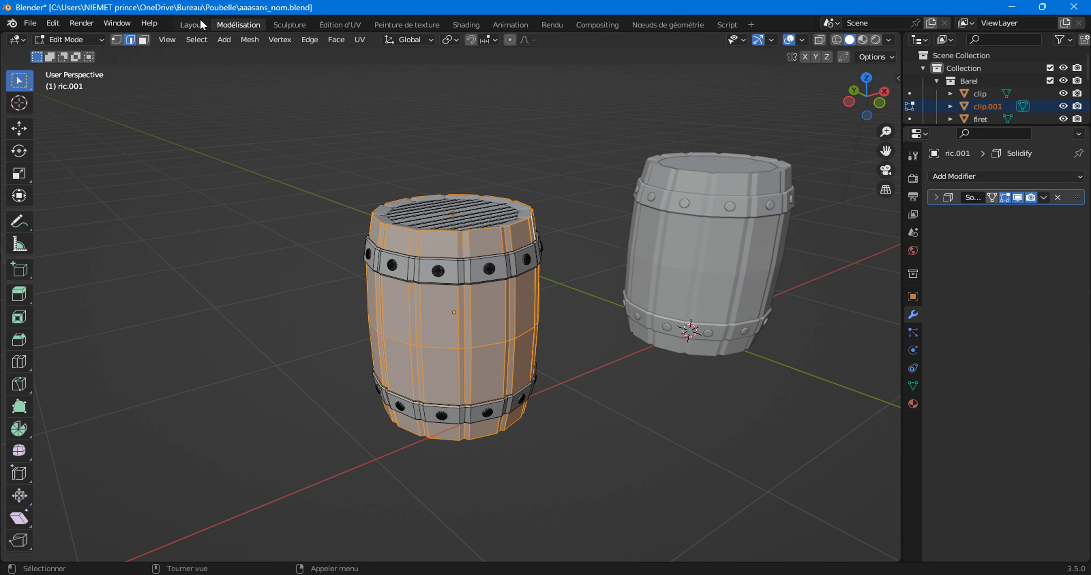
# Step: Hide the original barrel's parts in the Layout workspace and isolate the duplicate's body in Local View in the Modélisation workspace
pyautogui.click(192, 24)
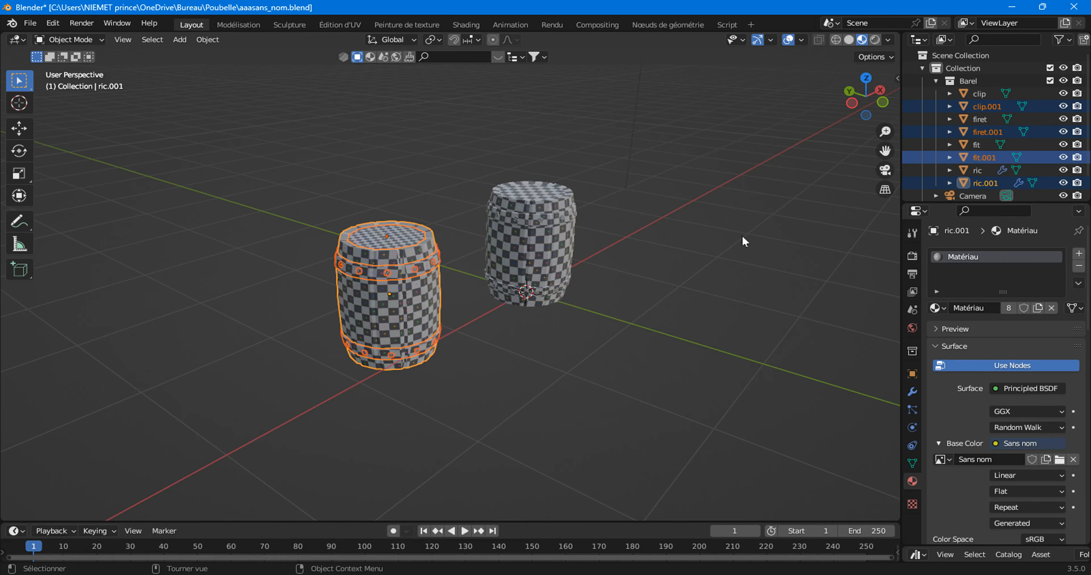
pyautogui.moveTo(474, 162); pyautogui.dragTo(573, 348)
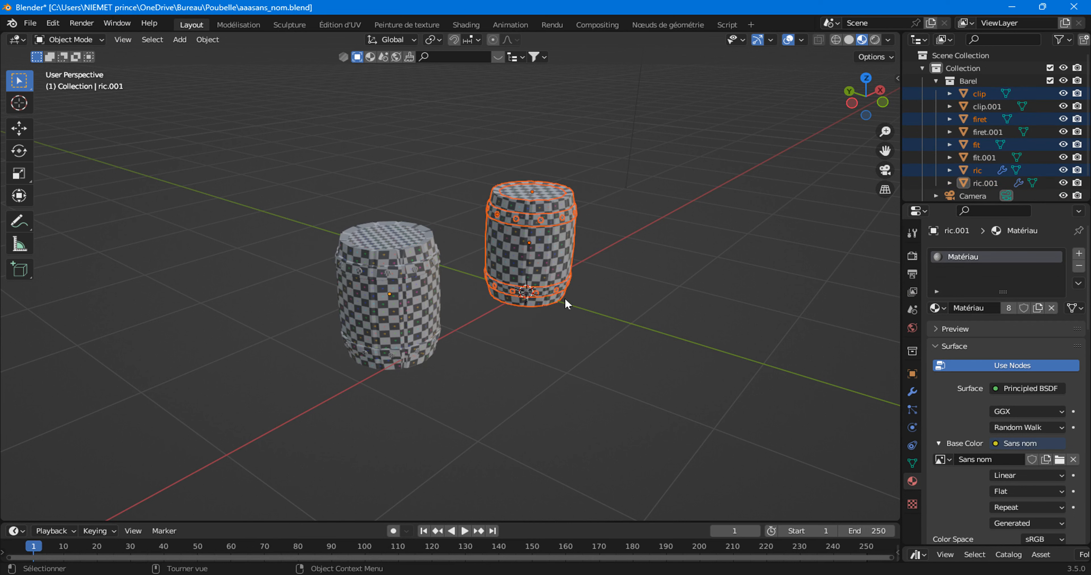
pyautogui.press('h')
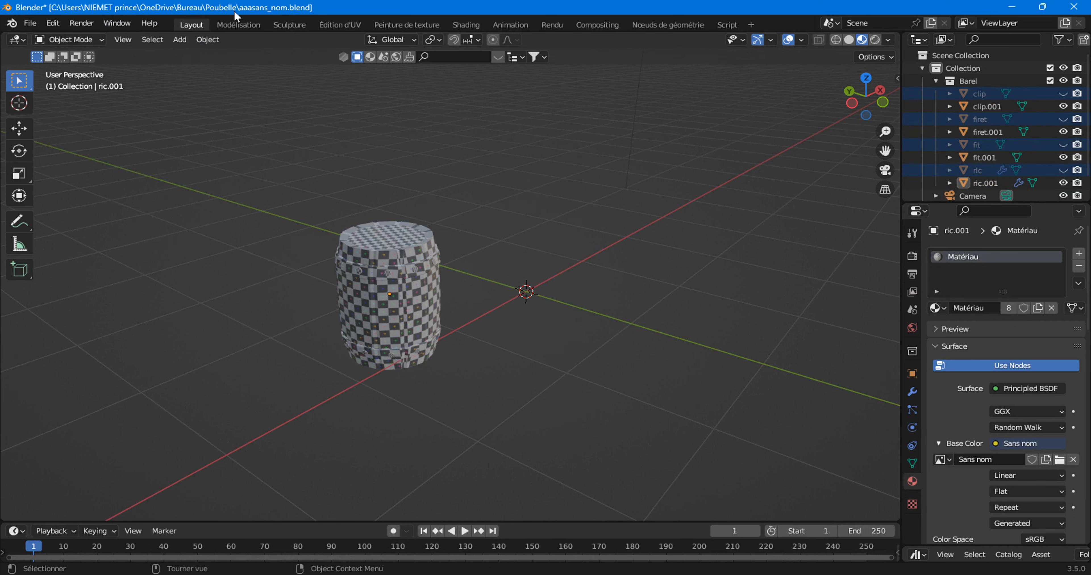
pyautogui.click(234, 22)
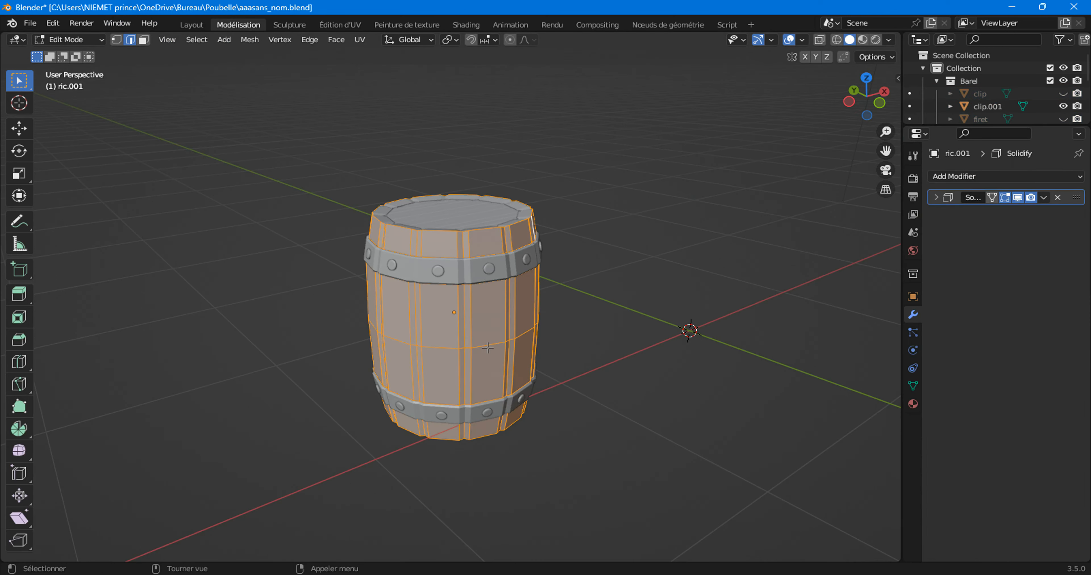
pyautogui.press('KP_Divide')
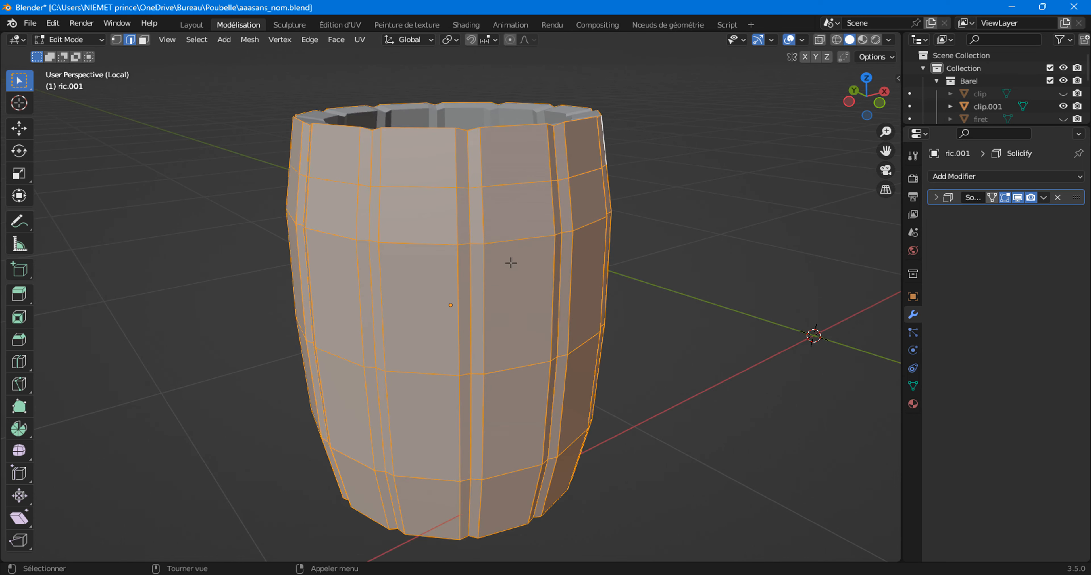
# Step: Apply the Solidify modifier on the barrel body in Object Mode and return to Edit Mode
pyautogui.scroll(-2, 510, 262)
pyautogui.moveTo(518, 256)
pyautogui.mouseDown(button='middle')
pyautogui.moveTo(444, 311)
pyautogui.moveTo(512, 276)
pyautogui.mouseUp(button='middle')
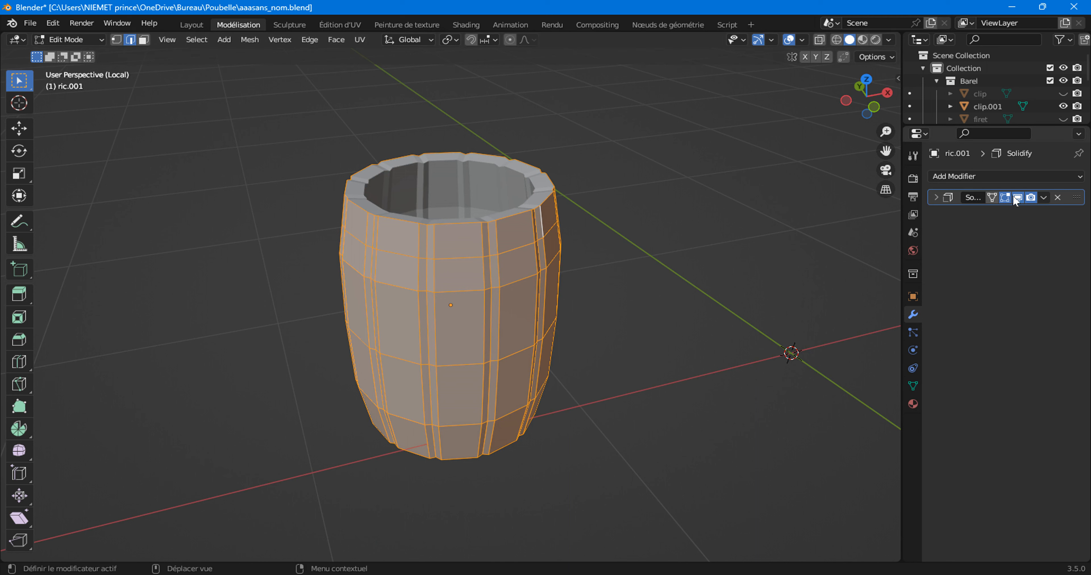
pyautogui.click(1043, 198)
pyautogui.press('Tab')
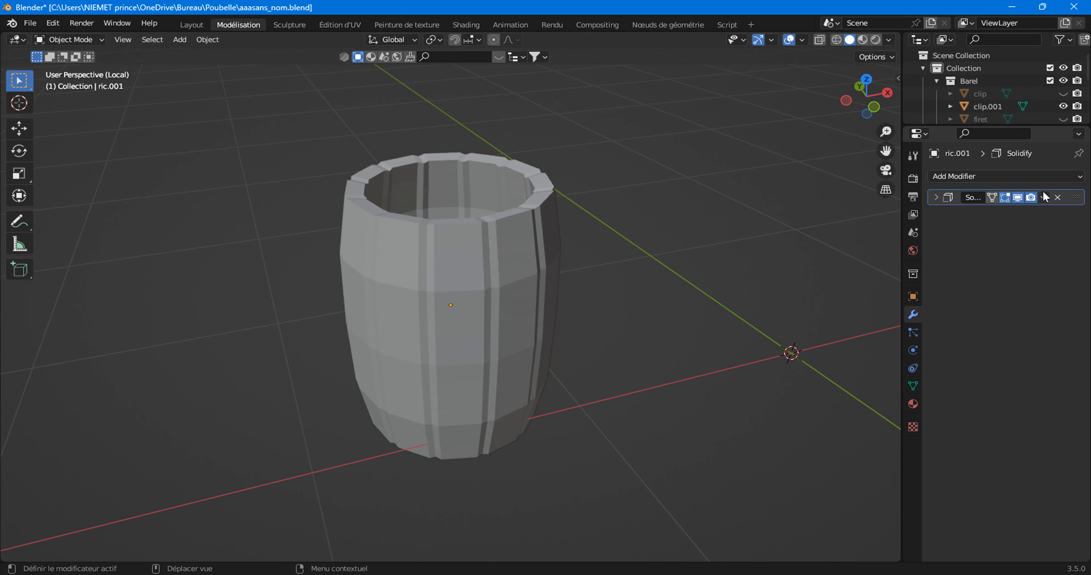
pyautogui.click(1043, 197)
pyautogui.click(1021, 210)
pyautogui.press('Tab')
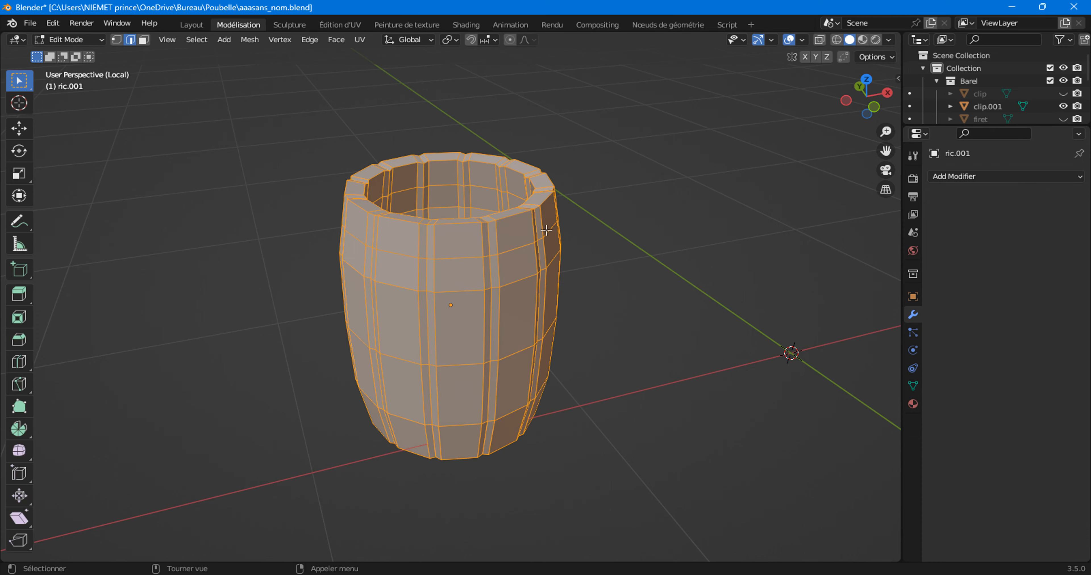
# Step: Mark a seam along the barrel body's inner top rim loop and one vertical edge loop beside a stave groove
pyautogui.moveTo(510, 317)
pyautogui.mouseDown(button='middle')
pyautogui.moveTo(383, 176)
pyautogui.moveTo(300, 258)
pyautogui.moveTo(299, 311)
pyautogui.moveTo(316, 349)
pyautogui.mouseUp(button='middle')
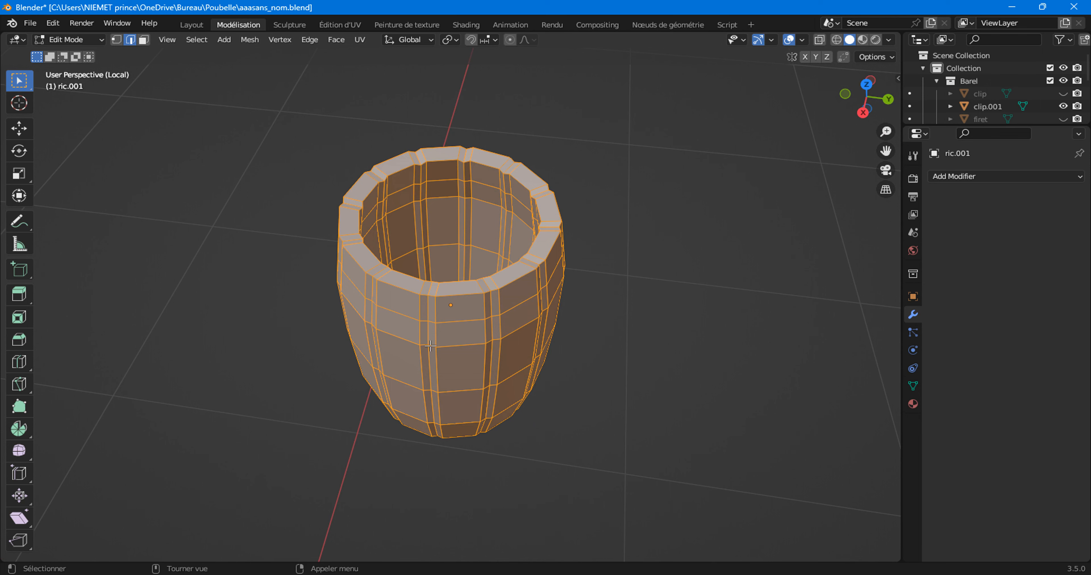
pyautogui.scroll(1, 429, 341)
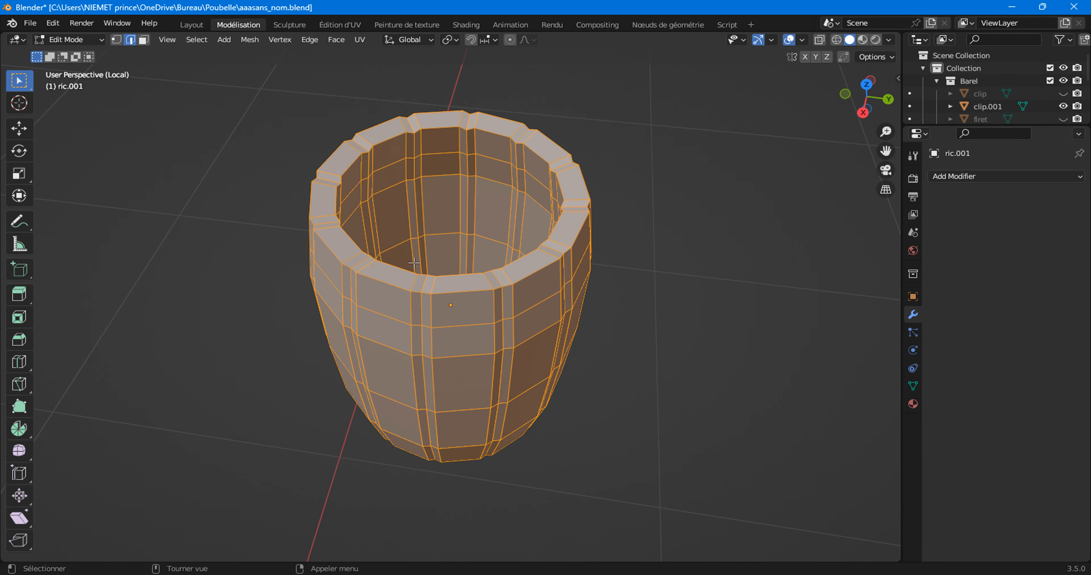
pyautogui.hotkey('alt', 'a')
pyautogui.click(397, 267)
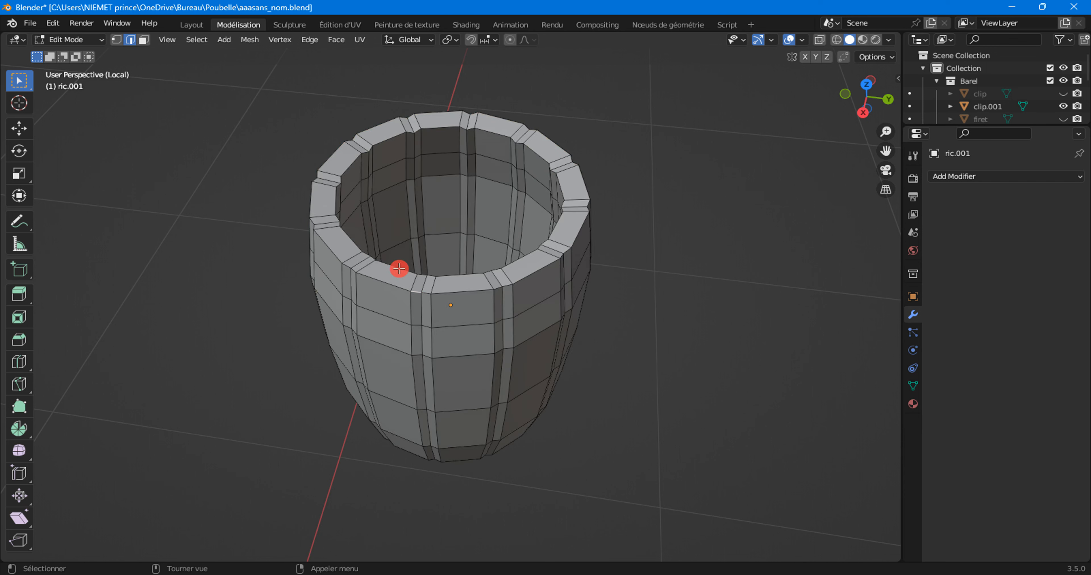
pyautogui.keyDown('alt'); pyautogui.click(337, 198); pyautogui.keyUp('alt')
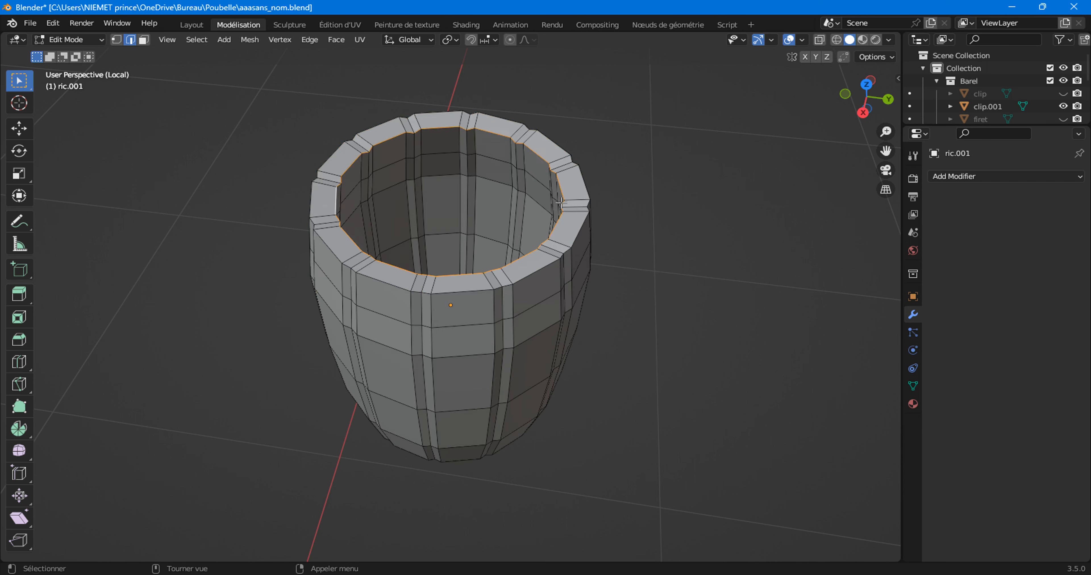
pyautogui.keyDown('alt'); pyautogui.click(420, 309); pyautogui.keyUp('alt')
pyautogui.moveTo(447, 267); pyautogui.dragTo(413, 251, button='middle')
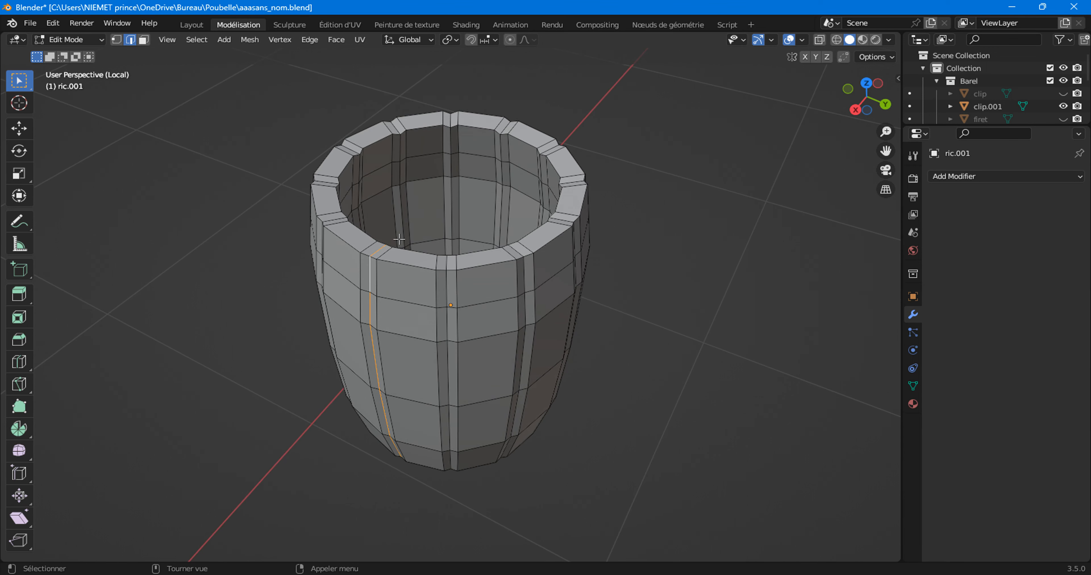
pyautogui.keyDown('alt'); pyautogui.keyDown('shift'); pyautogui.click(347, 167); pyautogui.keyUp('shift'); pyautogui.keyUp('alt')
pyautogui.moveTo(458, 253); pyautogui.dragTo(457, 212, button='middle')
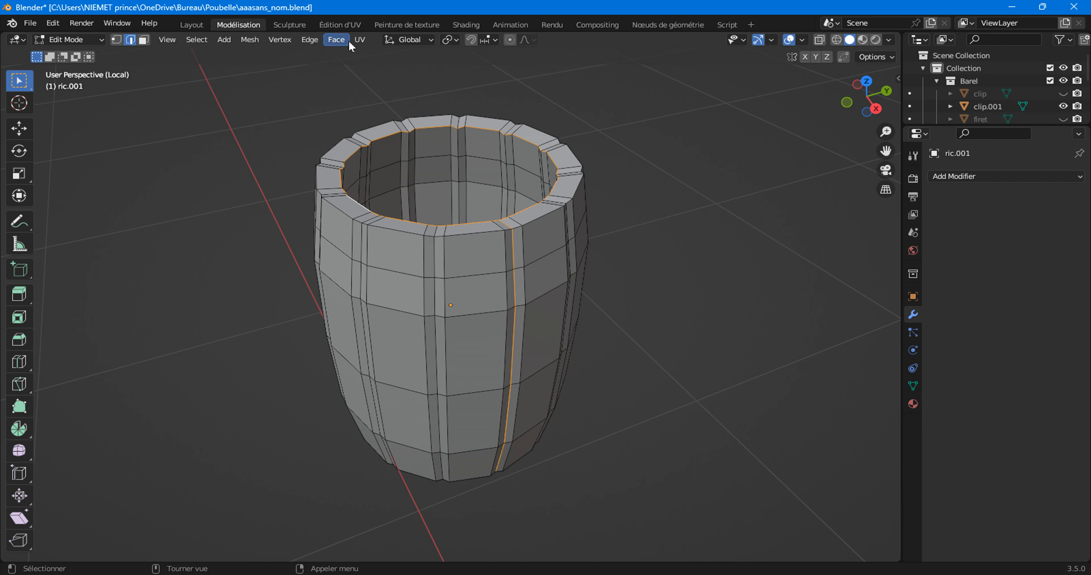
pyautogui.click(360, 41)
pyautogui.click(360, 41)
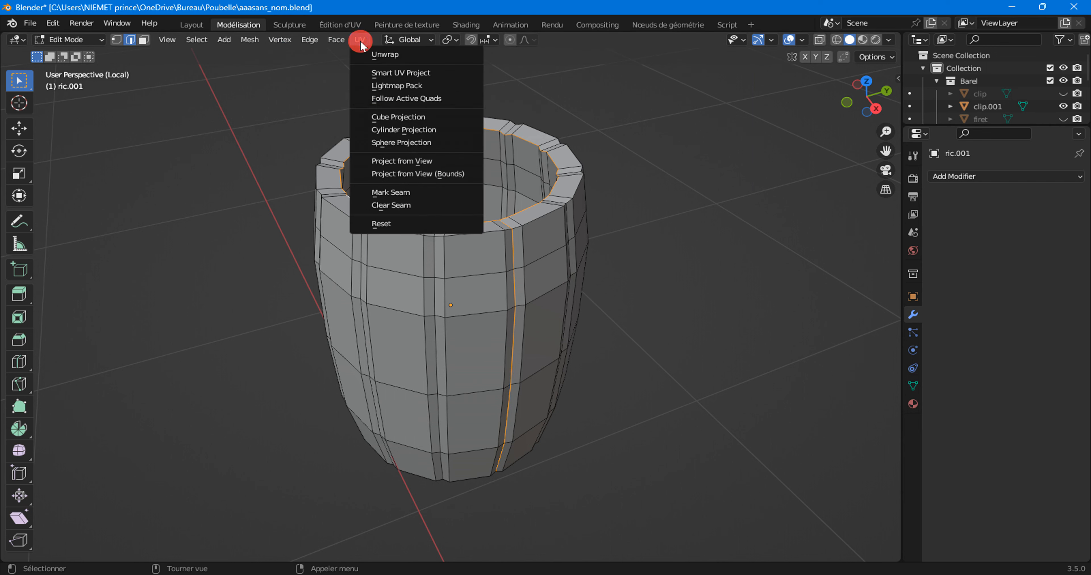
pyautogui.click(390, 193)
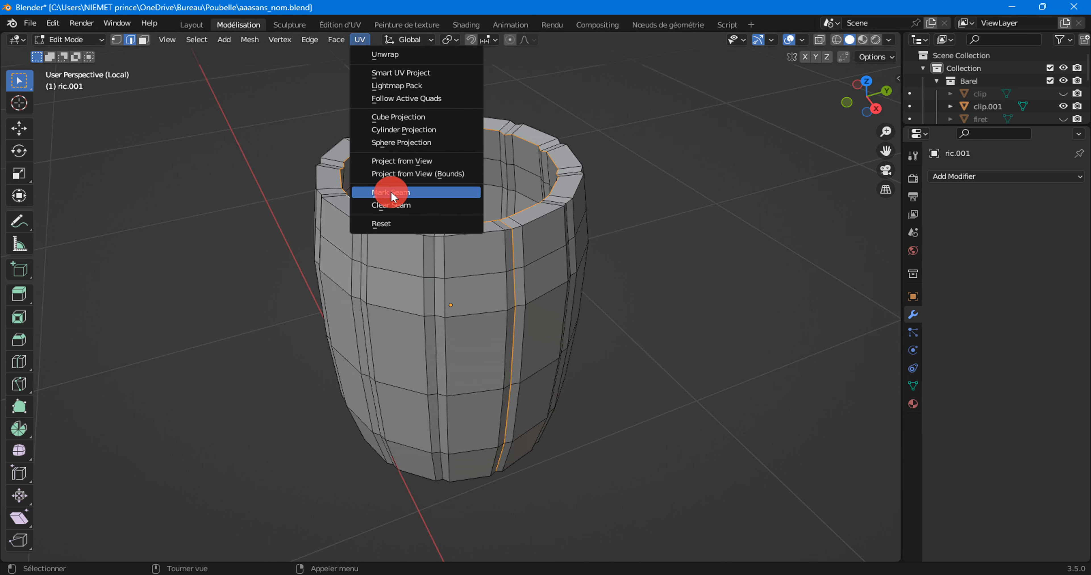
# Step: Unwrap the entire barrel body and switch to the Édition d'UV workspace
pyautogui.click(192, 42)
pyautogui.click(203, 55)
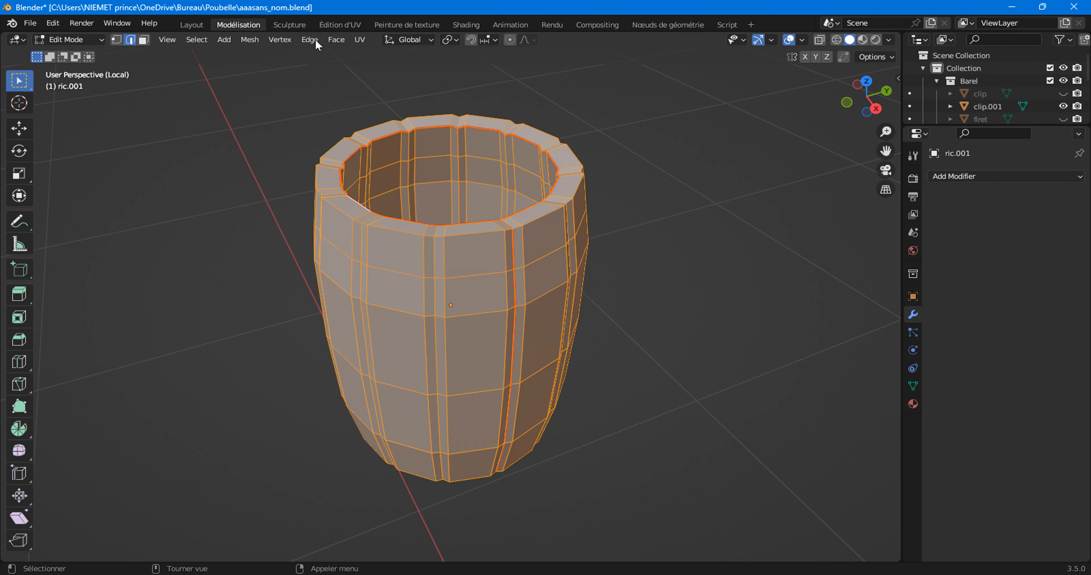
pyautogui.click(359, 40)
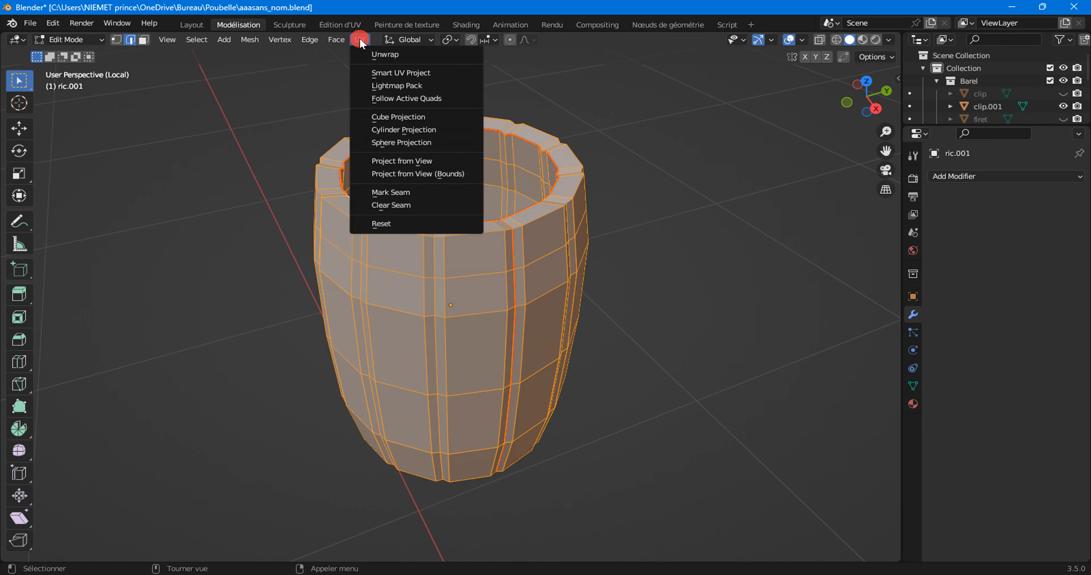
pyautogui.click(406, 55)
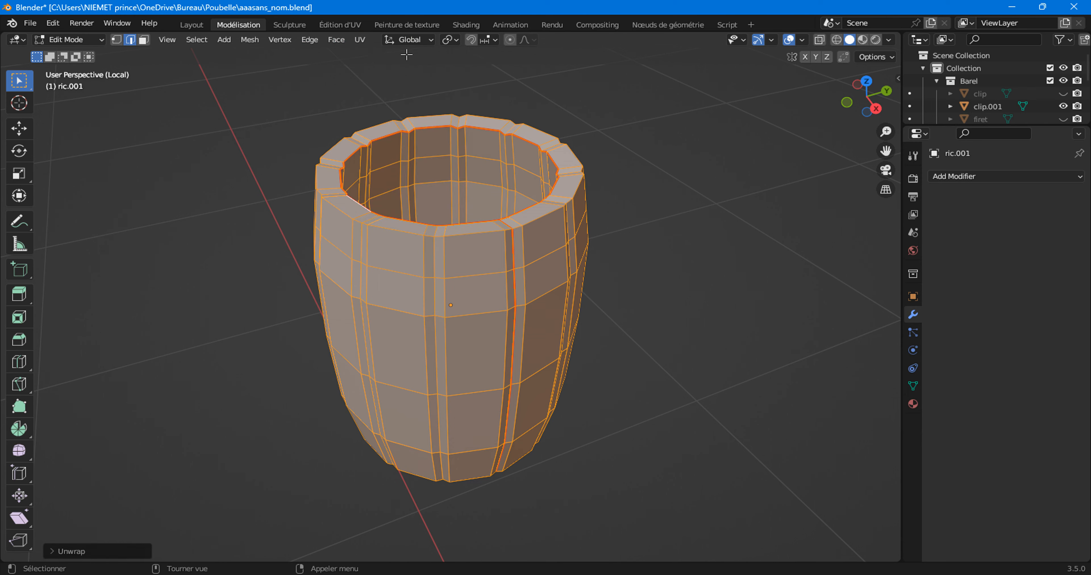
pyautogui.click(349, 26)
pyautogui.scroll(-3, 269, 267)
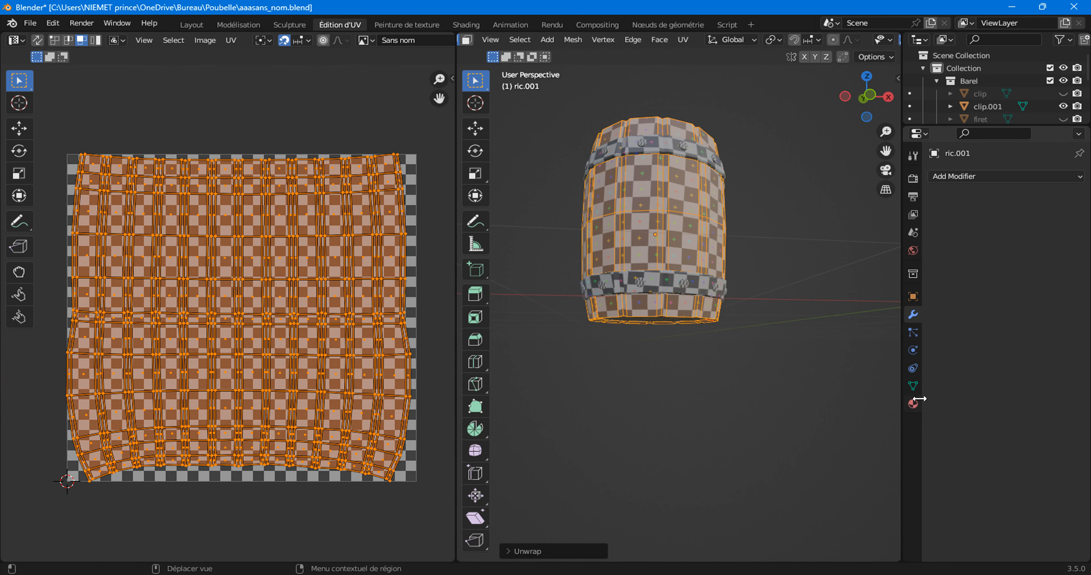
# Step: Remove the Matériau material slot from the barrel body and from the hoops in Object Mode
pyautogui.click(913, 404)
pyautogui.click(1079, 189)
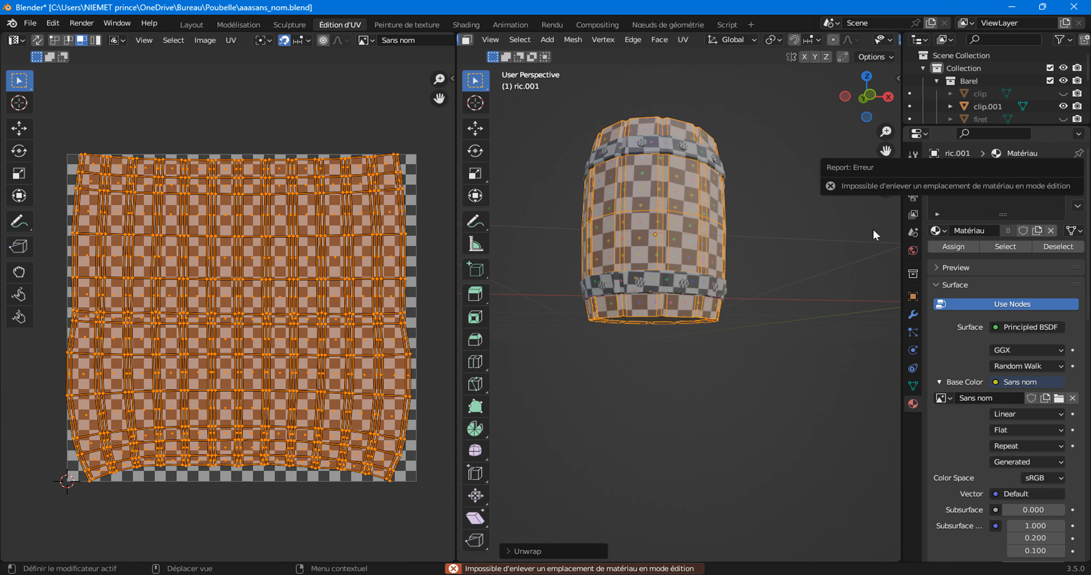
pyautogui.press('Tab')
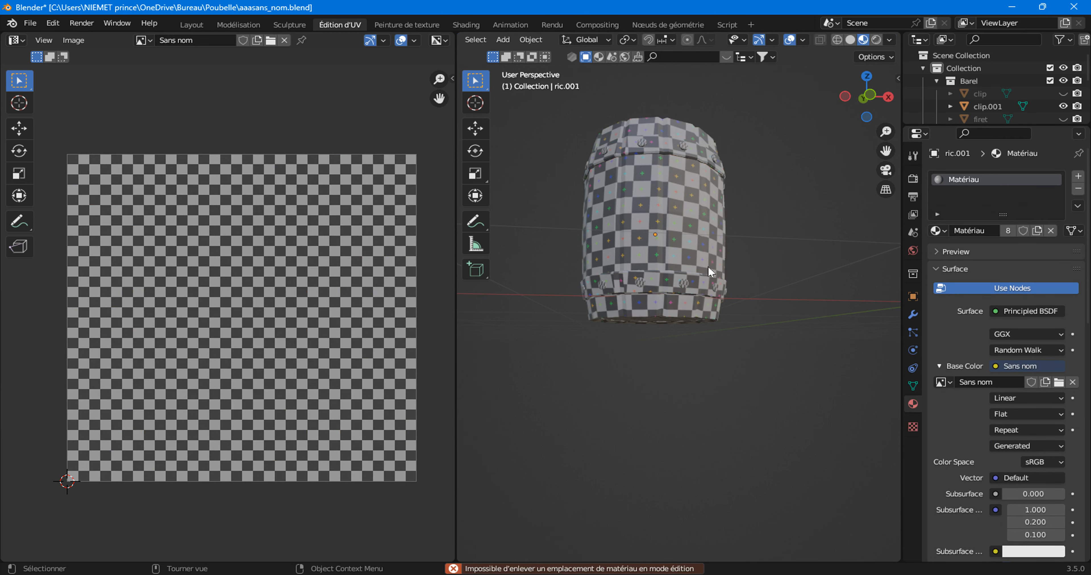
pyautogui.click(1078, 189)
pyautogui.click(591, 153)
pyautogui.click(1078, 189)
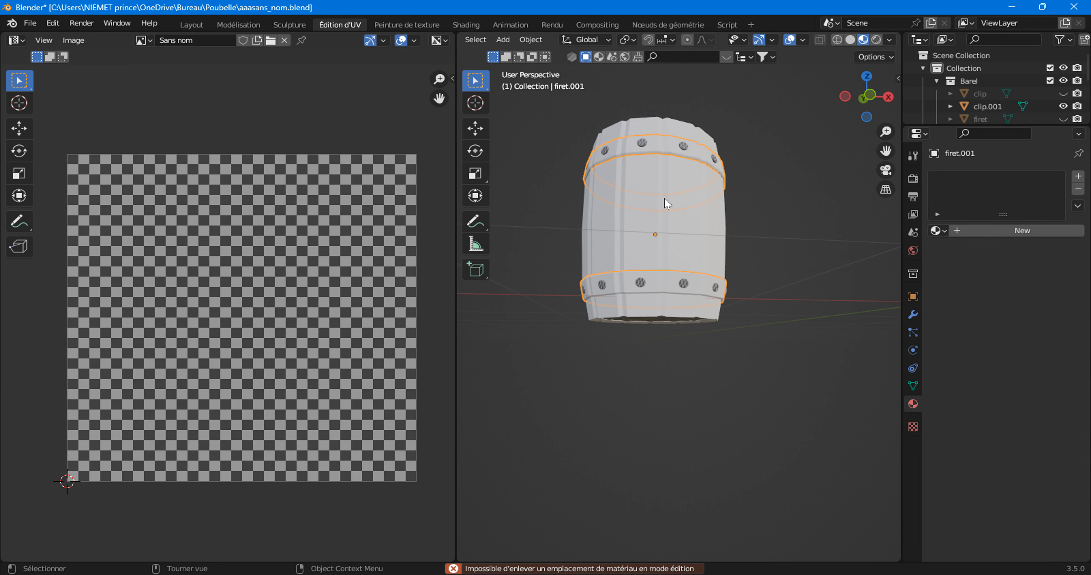
# Step: Remove the Matériau material slot from the rivets and from the barrel's end caps
pyautogui.click(642, 143)
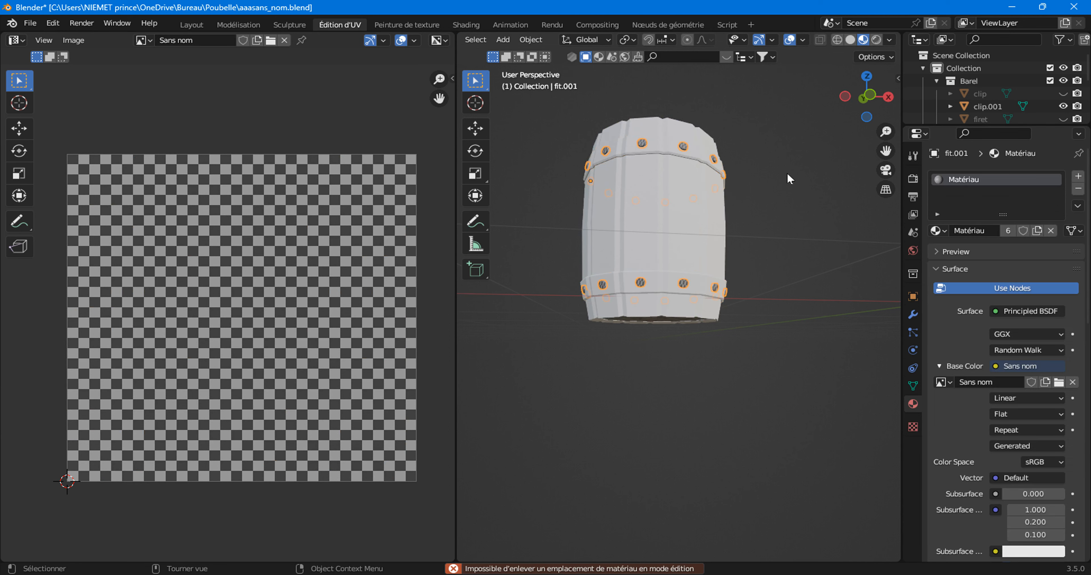
pyautogui.click(1078, 189)
pyautogui.click(652, 318)
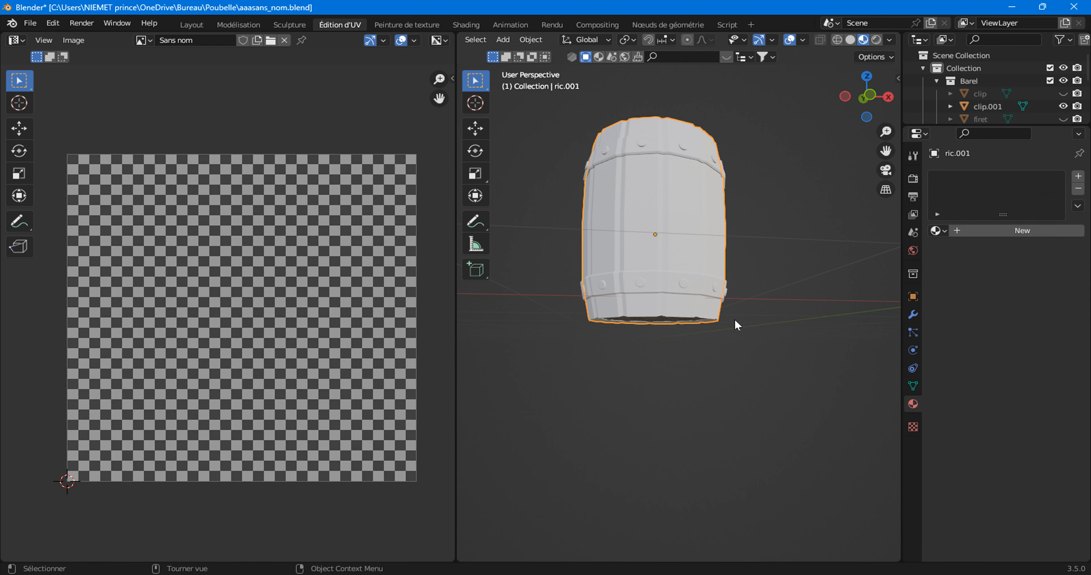
pyautogui.moveTo(736, 323); pyautogui.dragTo(653, 292, button='middle')
pyautogui.click(653, 292)
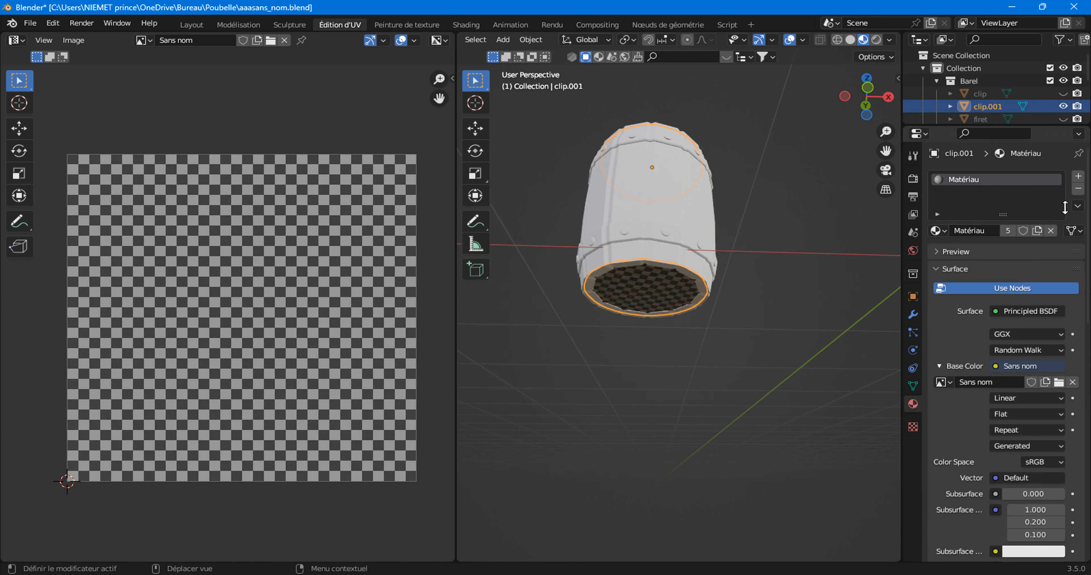
pyautogui.click(1078, 190)
# Step: Reopen the barrel parts in Edit Mode with the body as active object and its UVs selected
pyautogui.moveTo(680, 245); pyautogui.dragTo(694, 292, button='middle')
pyautogui.click(656, 222)
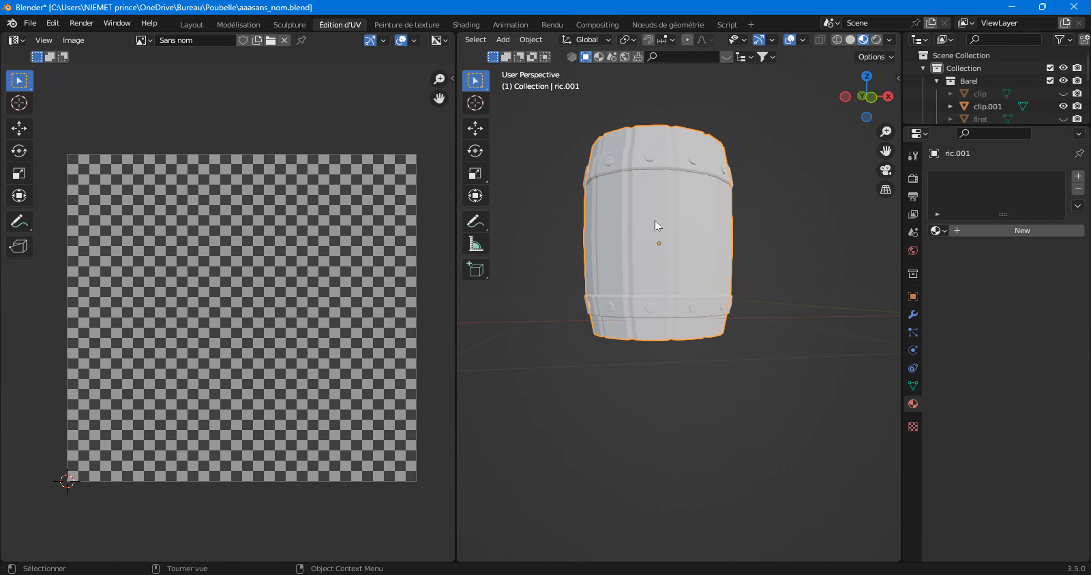
pyautogui.press('Tab')
pyautogui.press('Tab')
pyautogui.press('a')
pyautogui.press('Tab')
pyautogui.scroll(5, 198, 352)
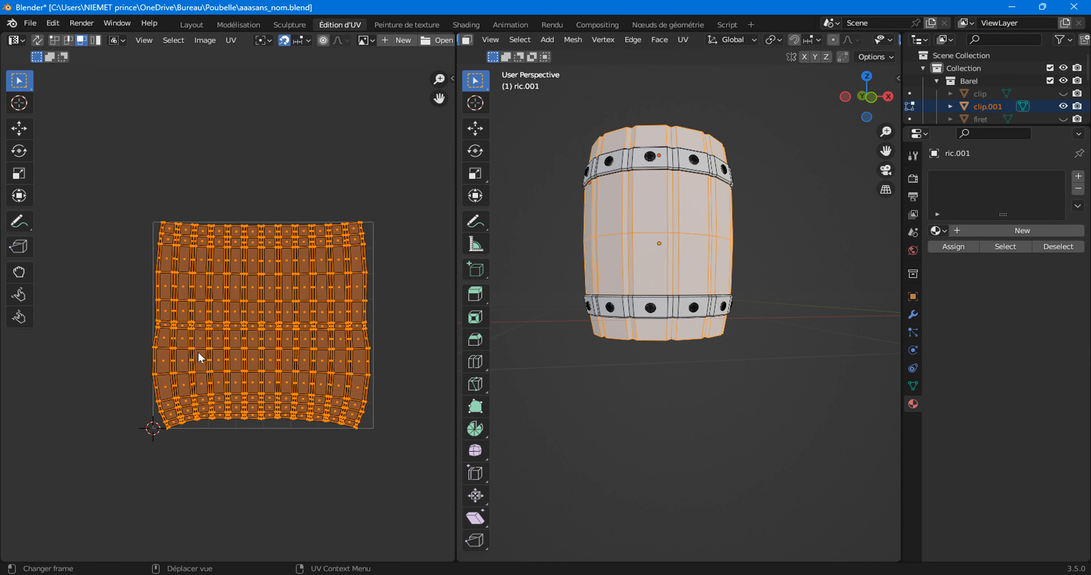
# Step: Square up one central UV quad of the body by moving its corners with increment snapping and Absolute Grid Snap enabled
pyautogui.scroll(3, 198, 352)
pyautogui.scroll(-3, 322, 284)
pyautogui.scroll(5, 207, 343)
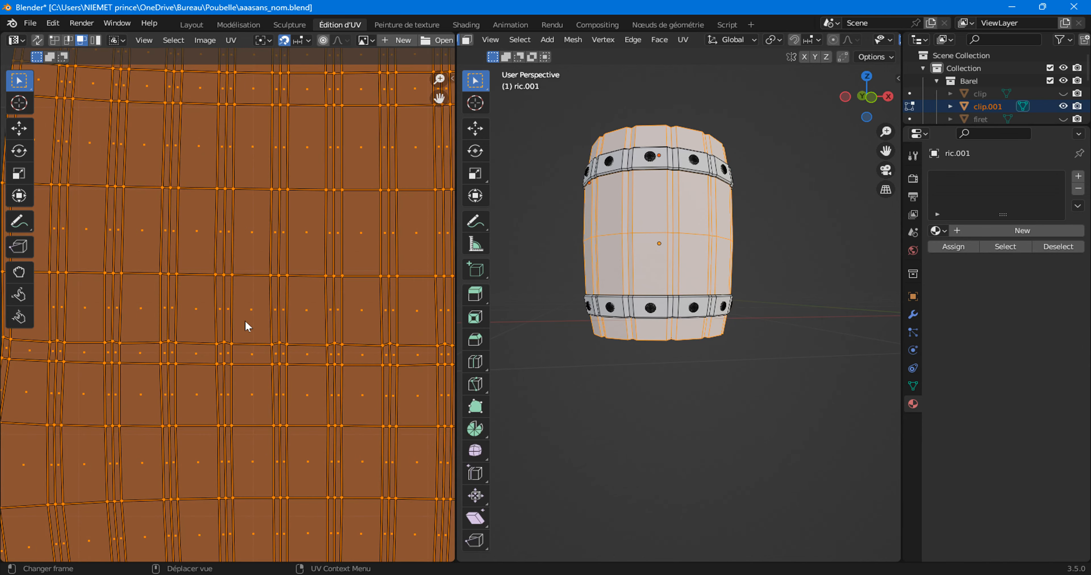
pyautogui.scroll(2, 238, 331)
pyautogui.click(265, 313)
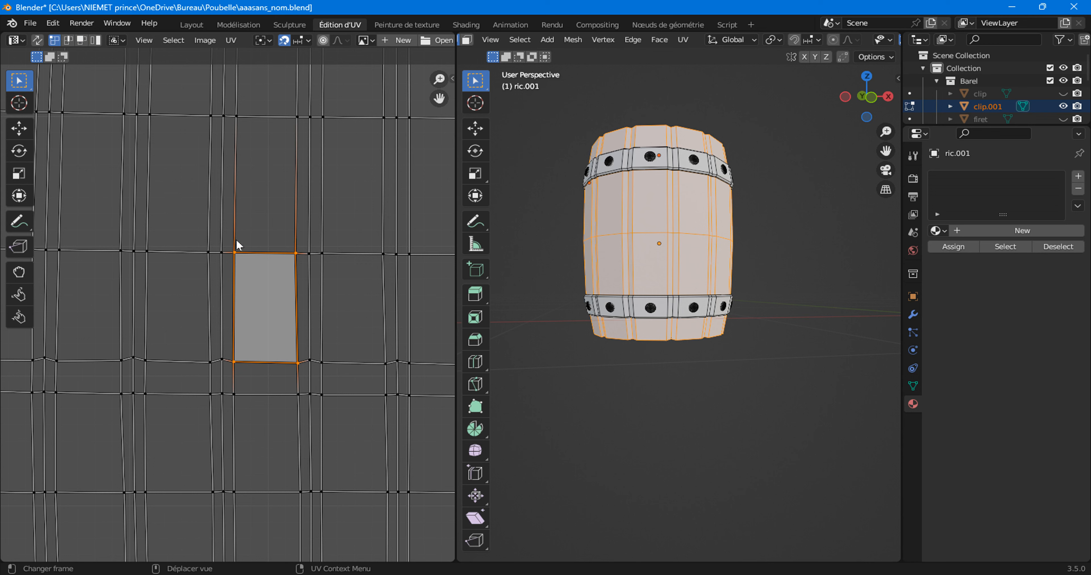
pyautogui.click(284, 41)
pyautogui.click(301, 40)
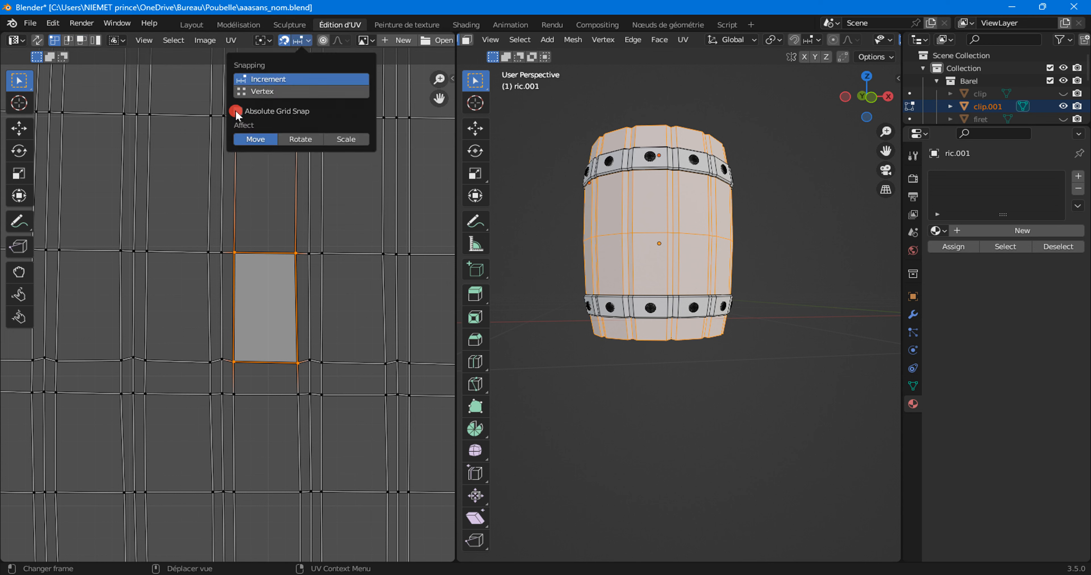
pyautogui.moveTo(19, 80); pyautogui.dragTo(64, 83)
pyautogui.moveTo(237, 253); pyautogui.dragTo(302, 246)
pyautogui.moveTo(295, 363); pyautogui.dragTo(302, 361)
pyautogui.click(233, 361)
pyautogui.moveTo(232, 361); pyautogui.dragTo(233, 359)
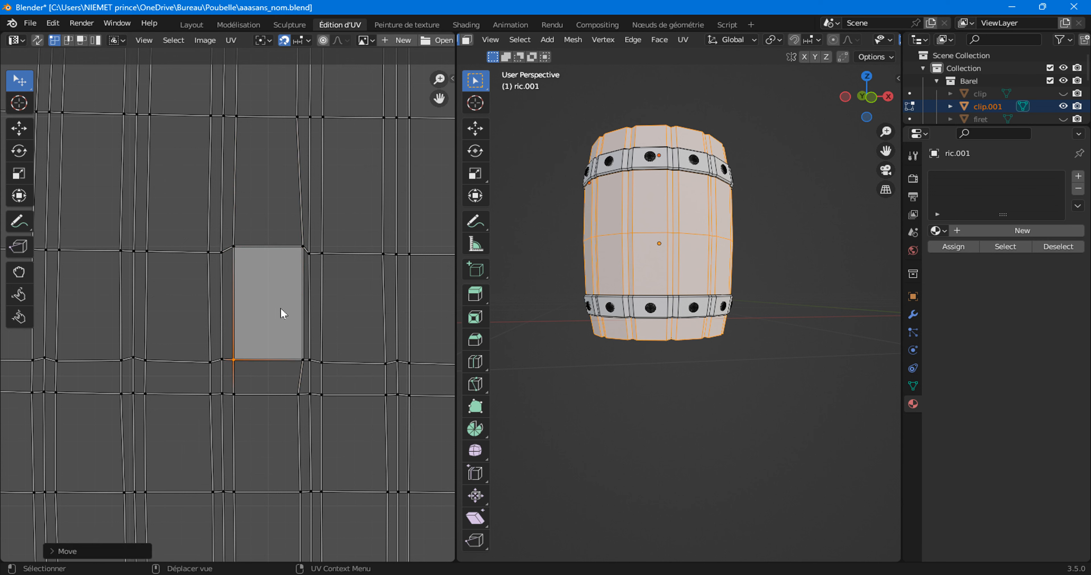
# Step: Select the squared quad in UV face selection mode and straighten the body's UV layout with Follow Active Quads
pyautogui.click(95, 41)
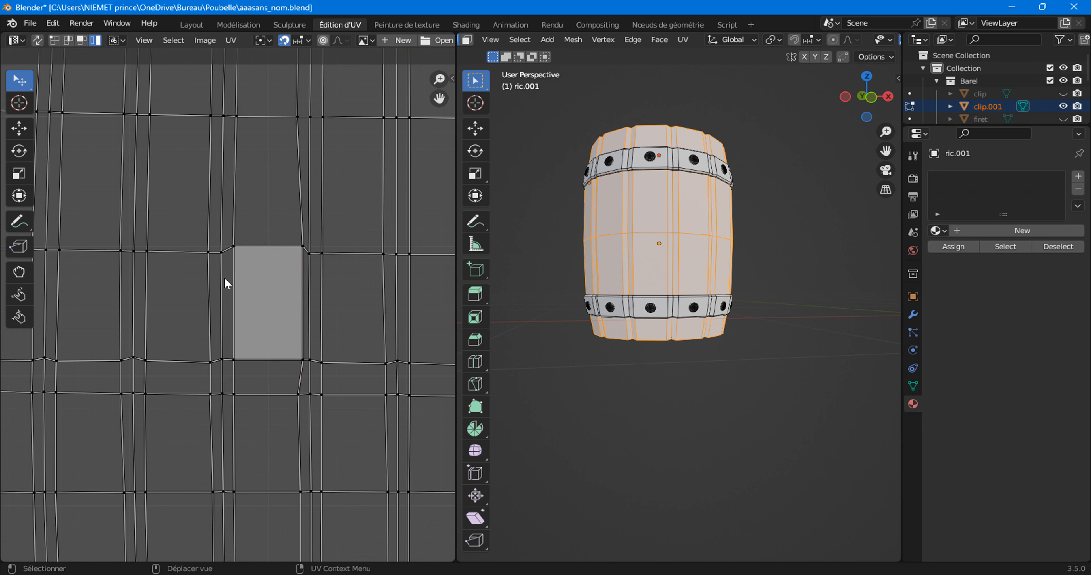
pyautogui.click(260, 289)
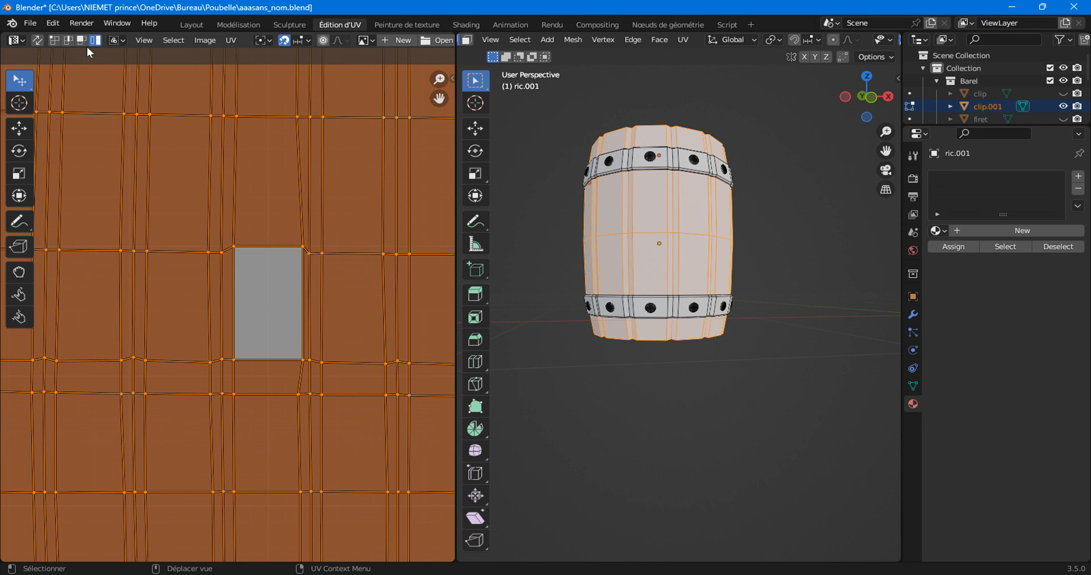
pyautogui.click(81, 41)
pyautogui.click(267, 305)
pyautogui.scroll(-5, 271, 313)
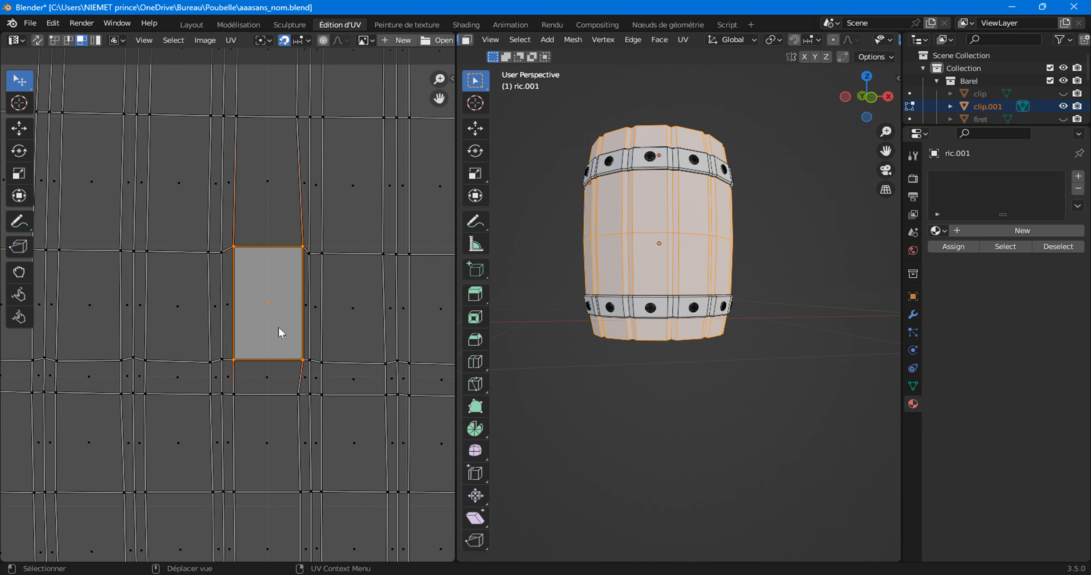
pyautogui.rightClick(263, 297)
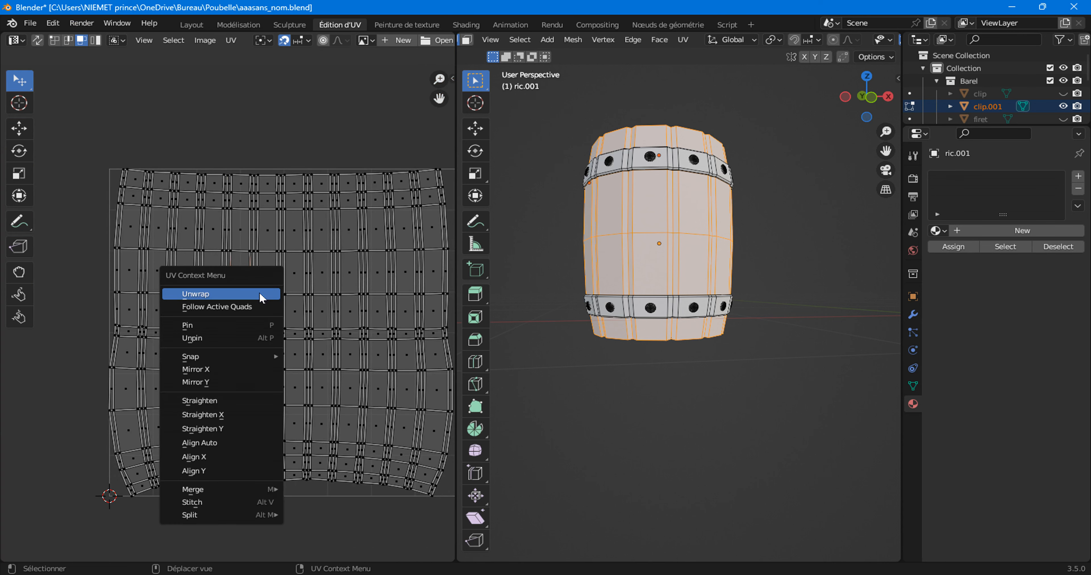
pyautogui.click(225, 306)
pyautogui.scroll(-3, 294, 314)
pyautogui.scroll(2, 199, 288)
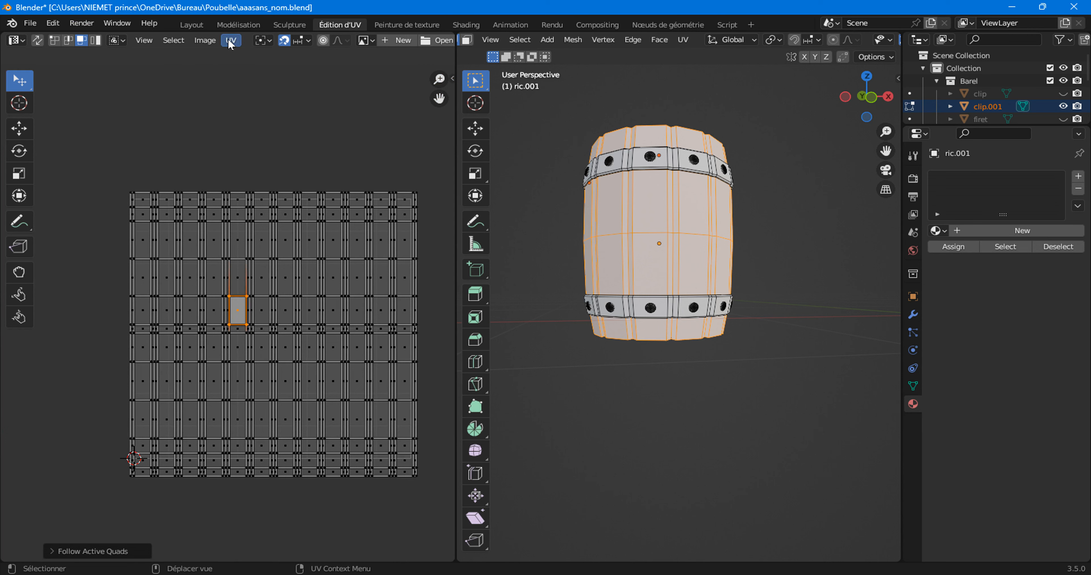
# Step: Invert the UV selection and run Pack Islands to fit the straightened layout into the UV square
pyautogui.hotkey('ctrl', 'i')
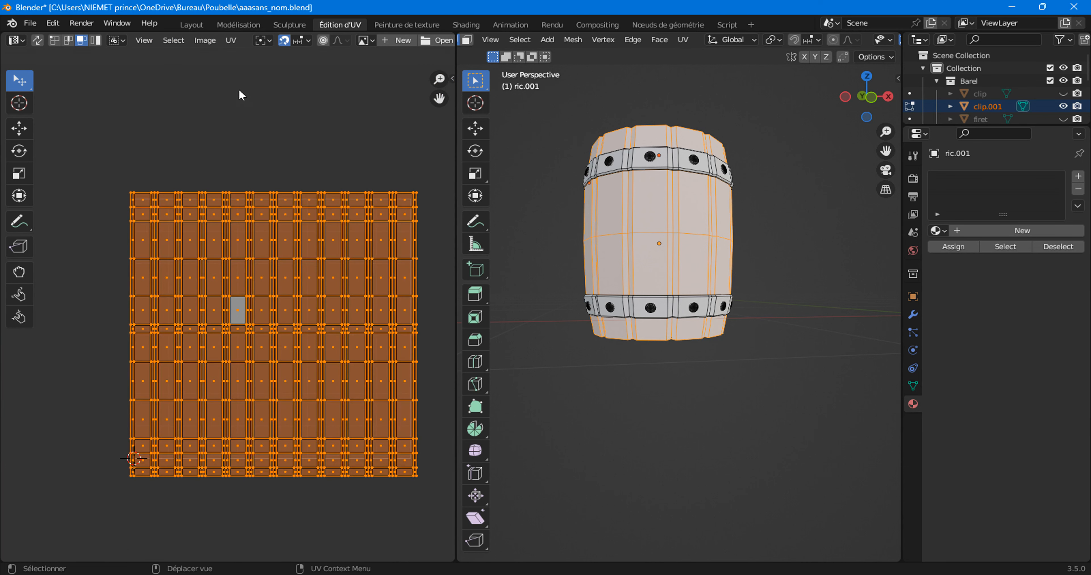
pyautogui.click(238, 42)
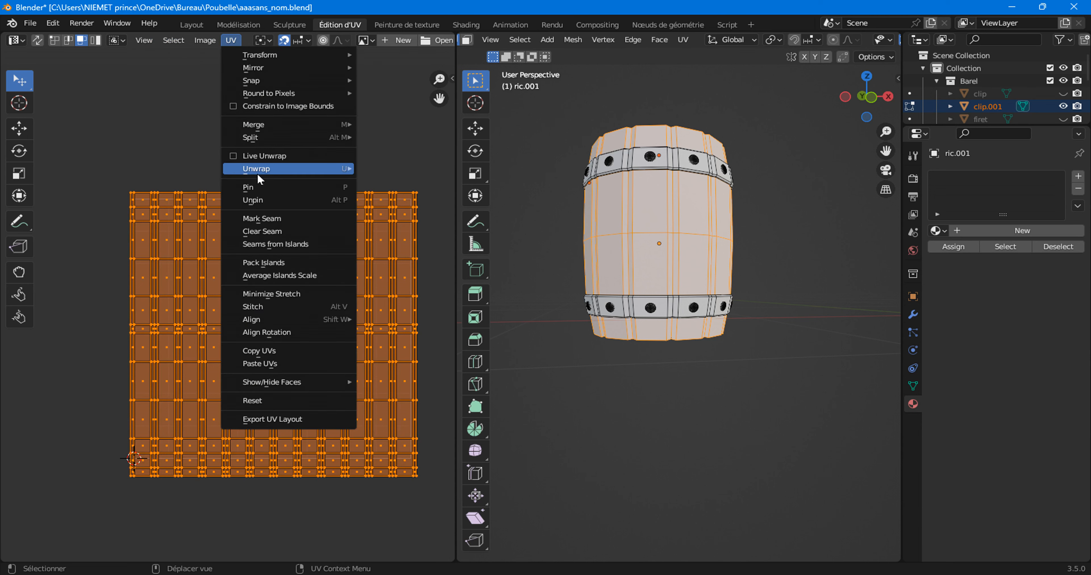
pyautogui.click(261, 262)
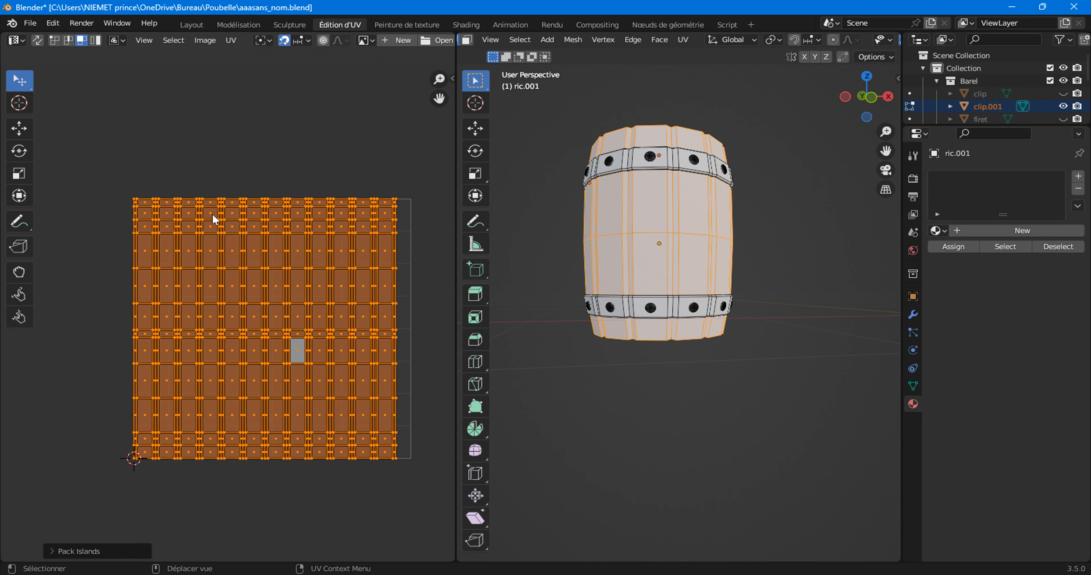
# Step: Repack the body's UV layout and assign the existing material Matériau to the barrel body to check its mapping
pyautogui.hotkey('ctrl', 'p')
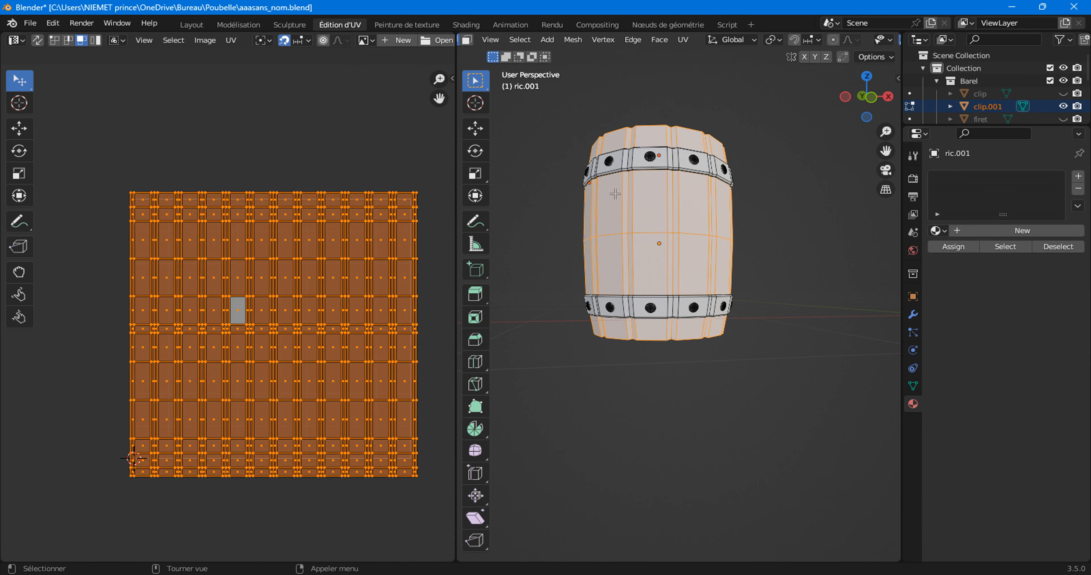
pyautogui.click(193, 25)
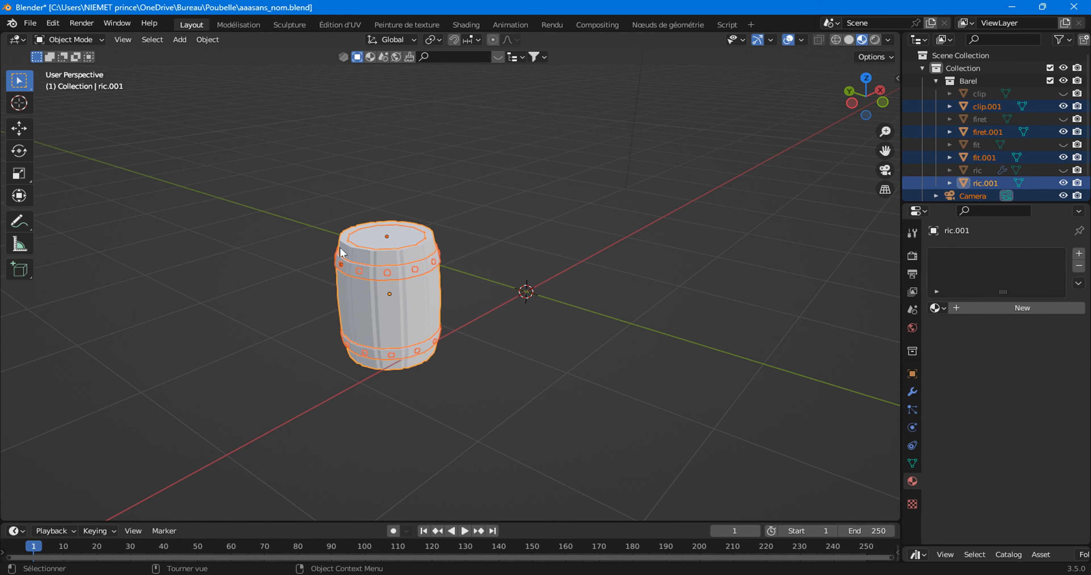
pyautogui.click(937, 308)
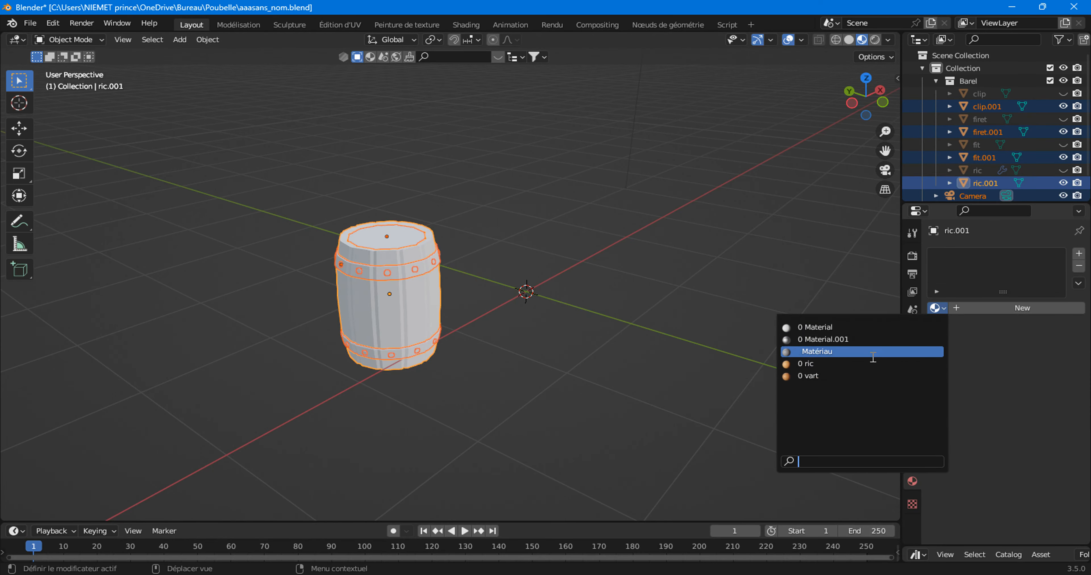
pyautogui.click(849, 352)
pyautogui.scroll(5, 440, 395)
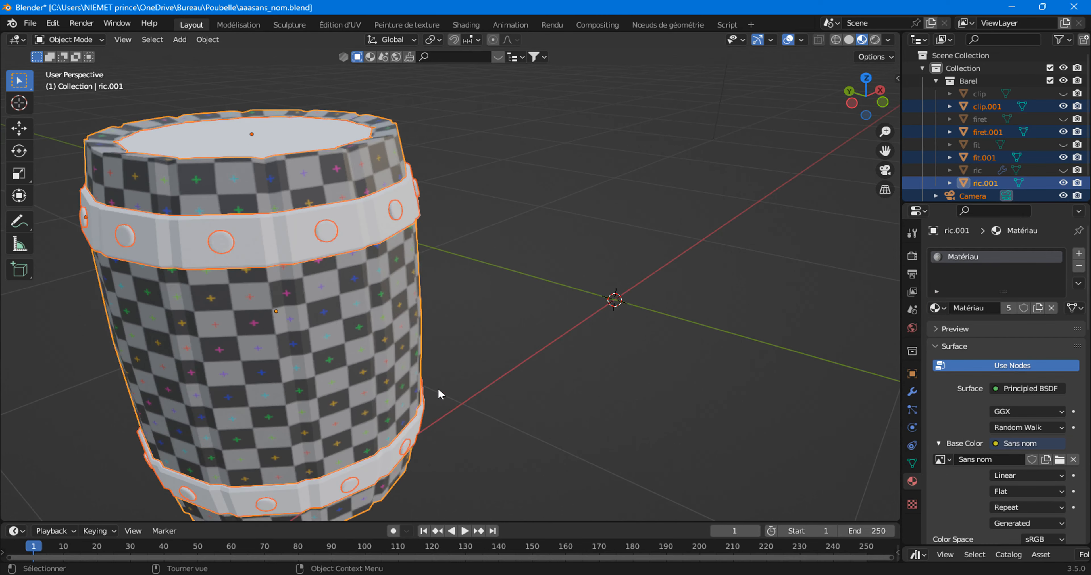
pyautogui.moveTo(436, 385); pyautogui.dragTo(471, 358, button='middle')
pyautogui.moveTo(279, 247); pyautogui.dragTo(315, 258, button='middle')
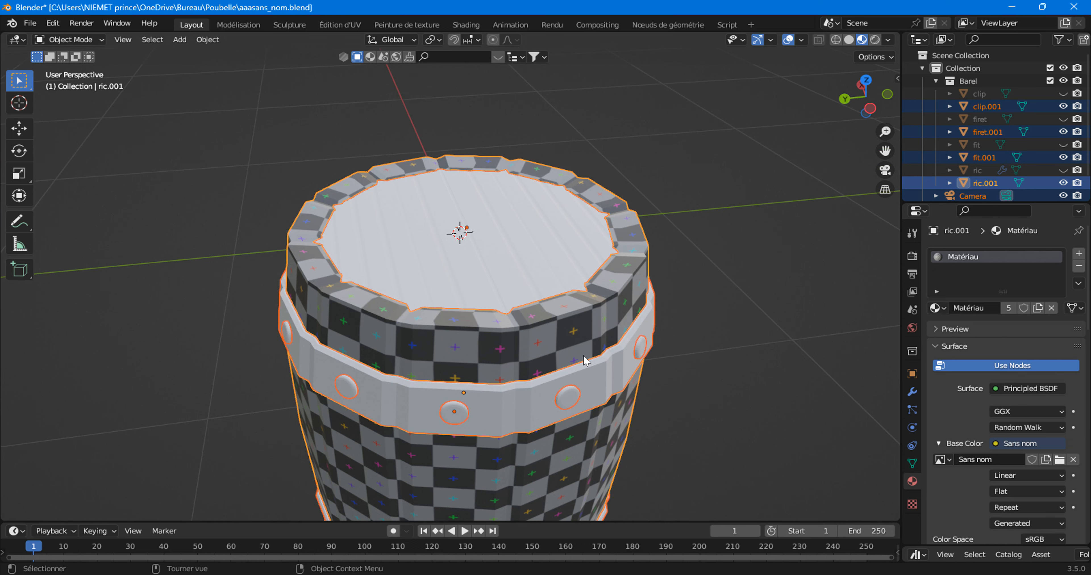
pyautogui.moveTo(587, 362); pyautogui.dragTo(470, 202, button='middle')
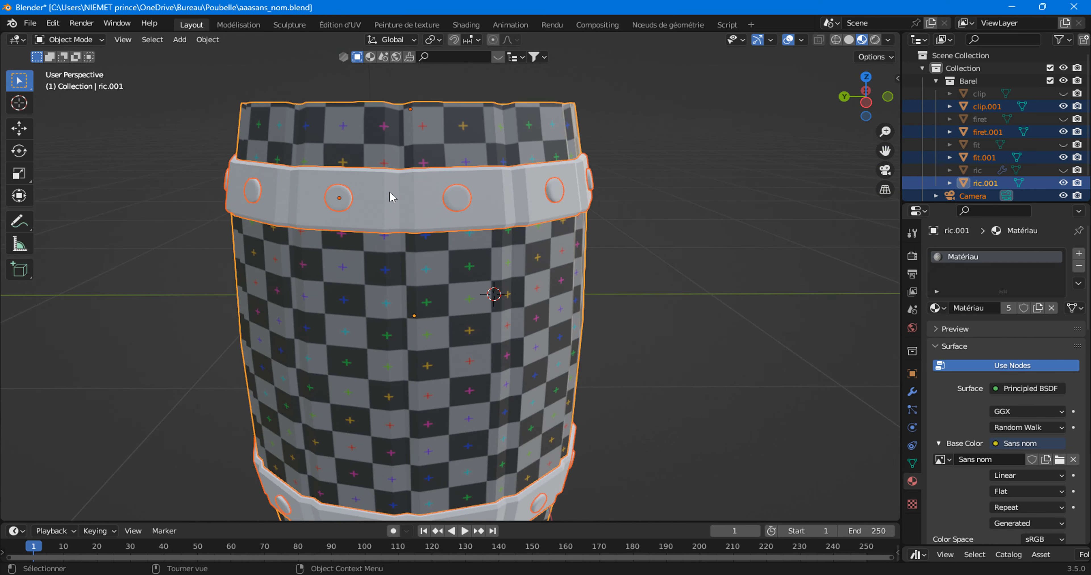
# Step: Select all the duplicate barrel's parts and exit Local View in the Modeling workspace
pyautogui.click(394, 196)
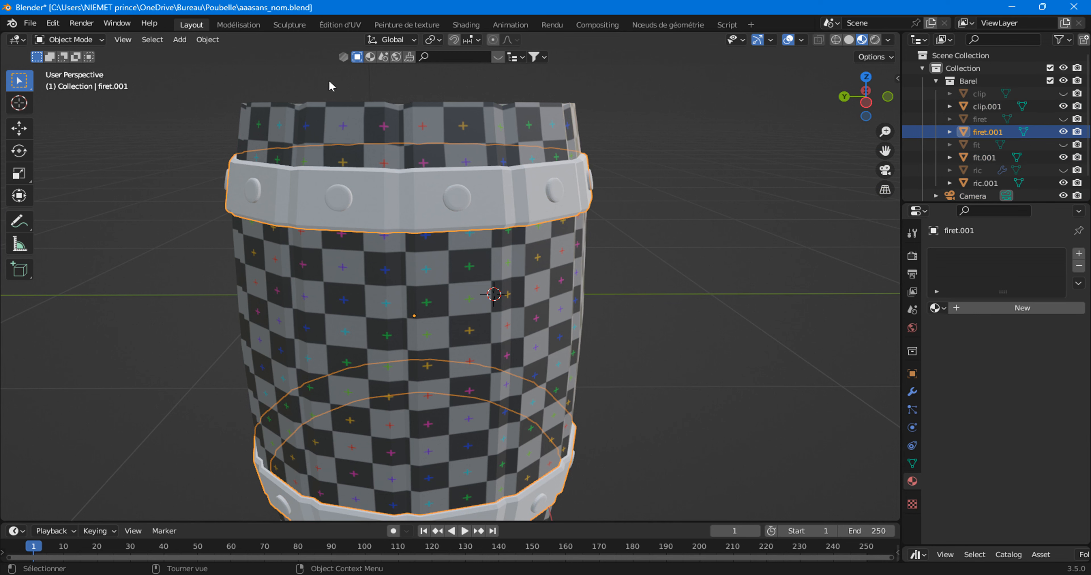
pyautogui.moveTo(177, 147); pyautogui.dragTo(466, 501)
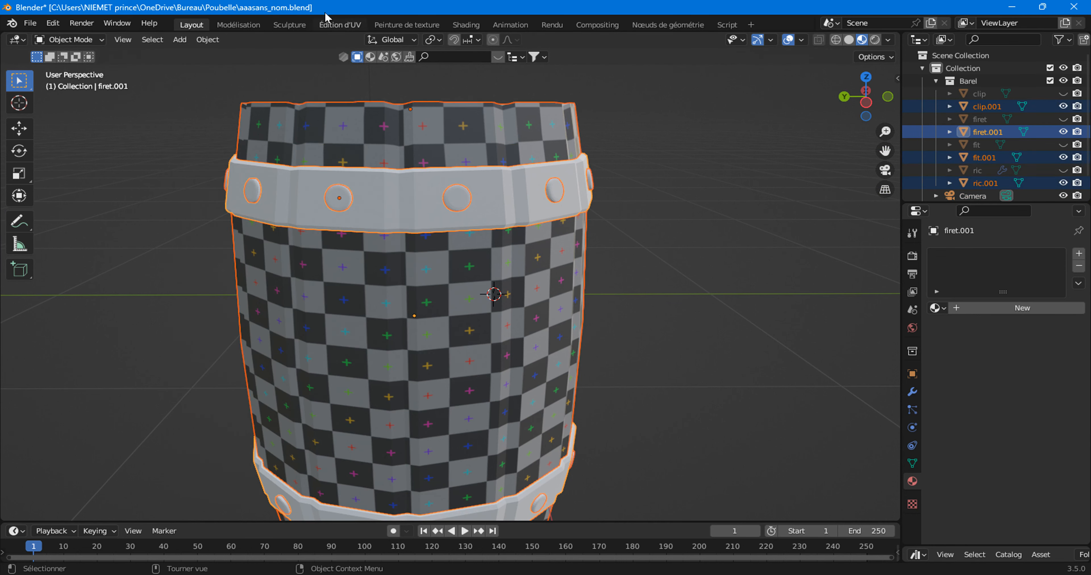
pyautogui.click(238, 24)
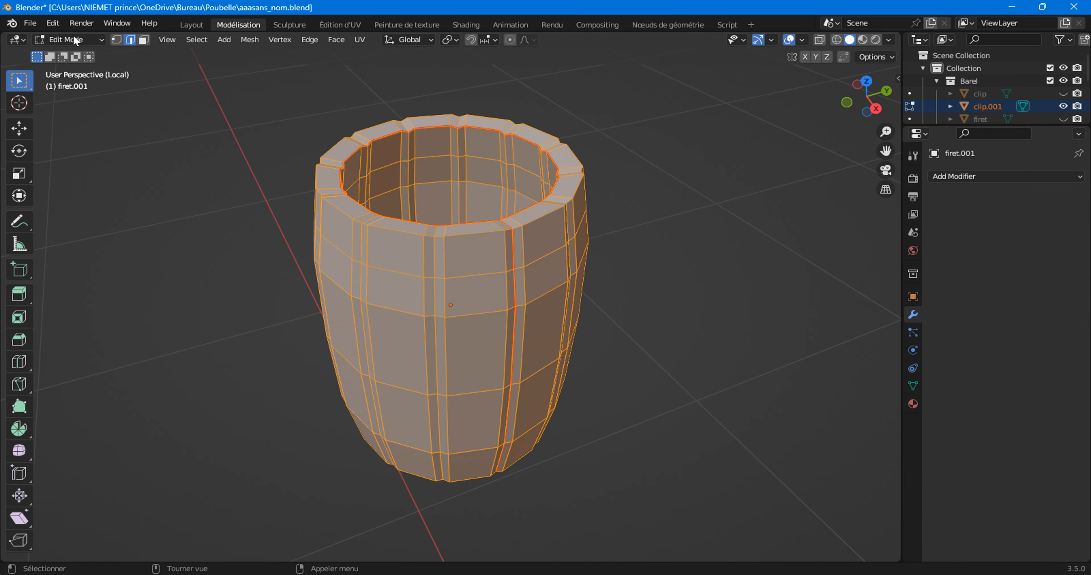
pyautogui.click(165, 38)
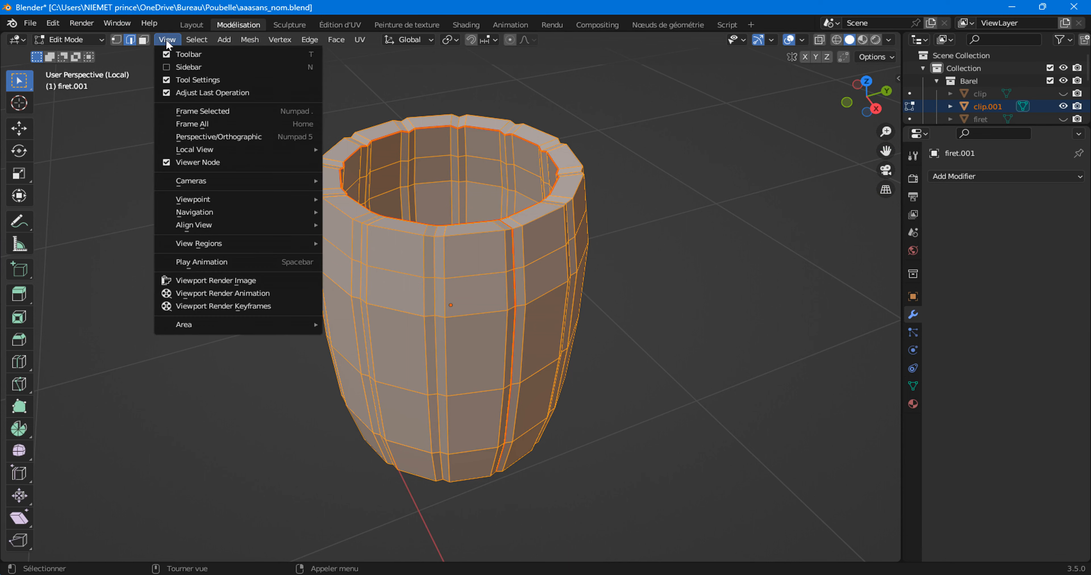
pyautogui.moveTo(180, 150)
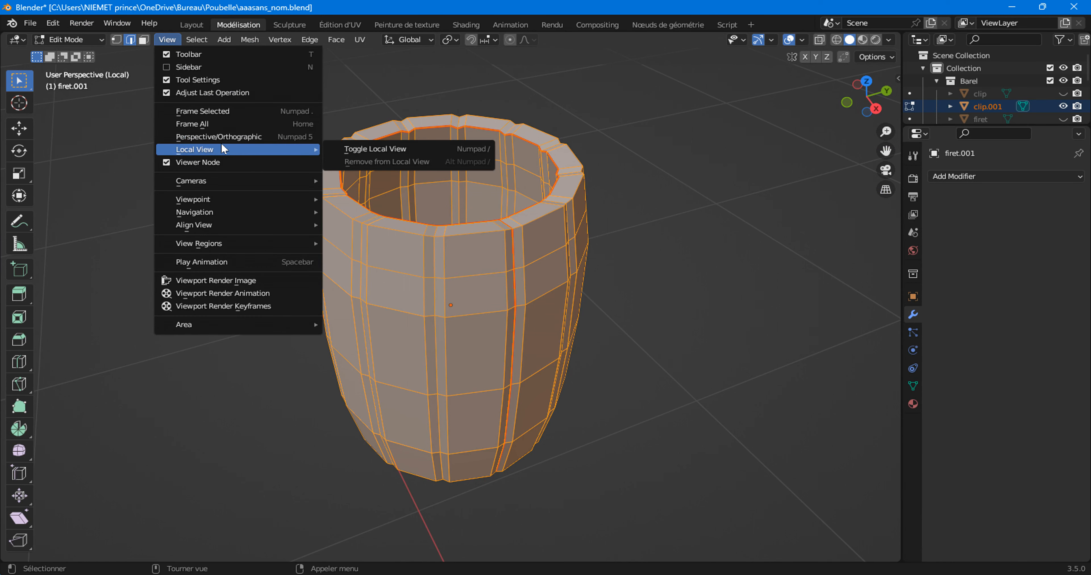
pyautogui.click(372, 150)
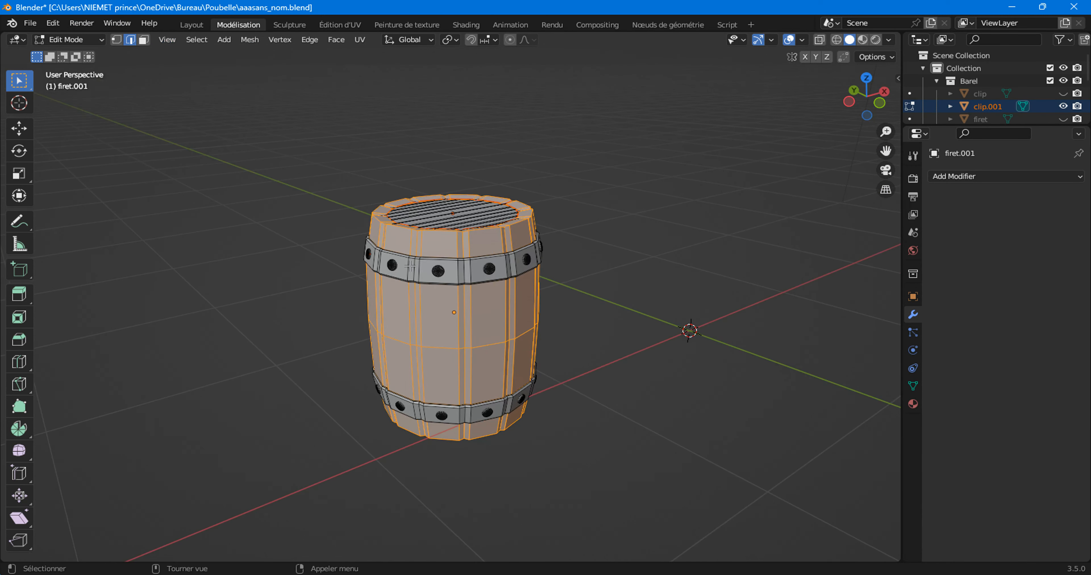
# Step: Replace the mesh selection with the linked geometry of both metal hoops
pyautogui.click(464, 274)
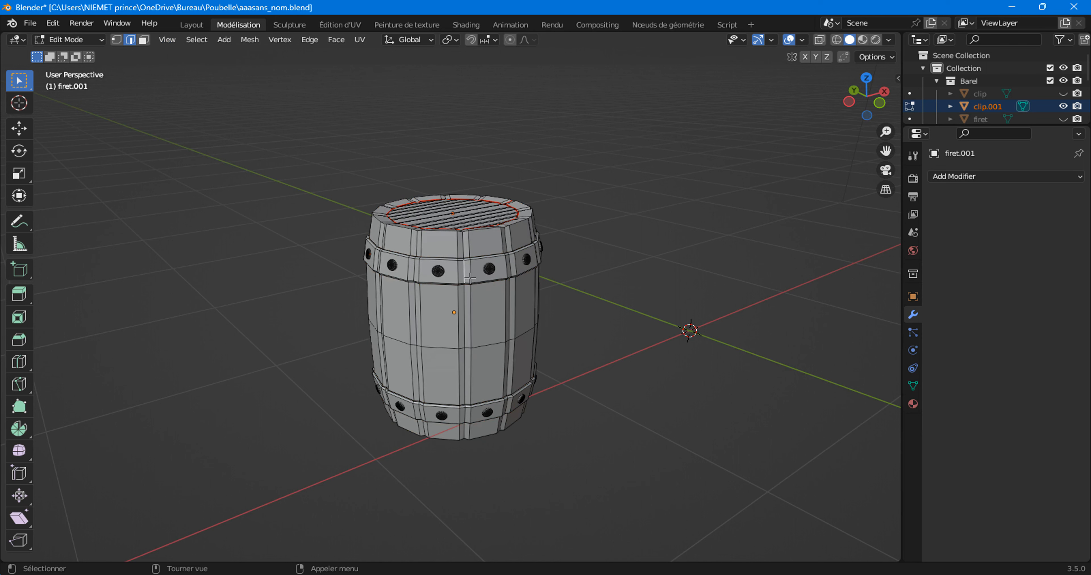
pyautogui.press('l')
pyautogui.press('l')
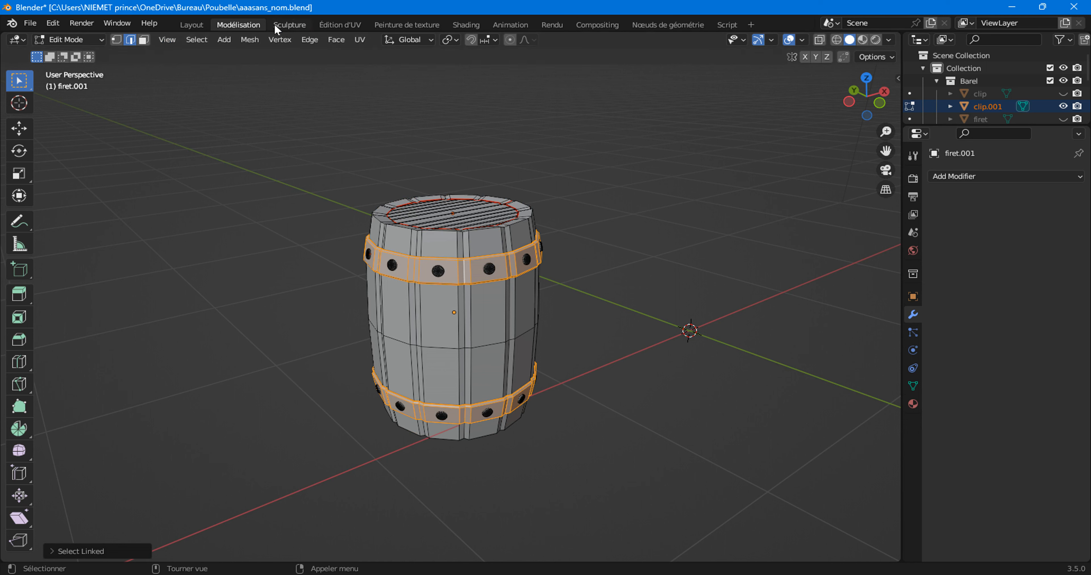
# Step: Try to isolate the selected hoops in Local View while all barrel parts are in Edit Mode
pyautogui.click(166, 40)
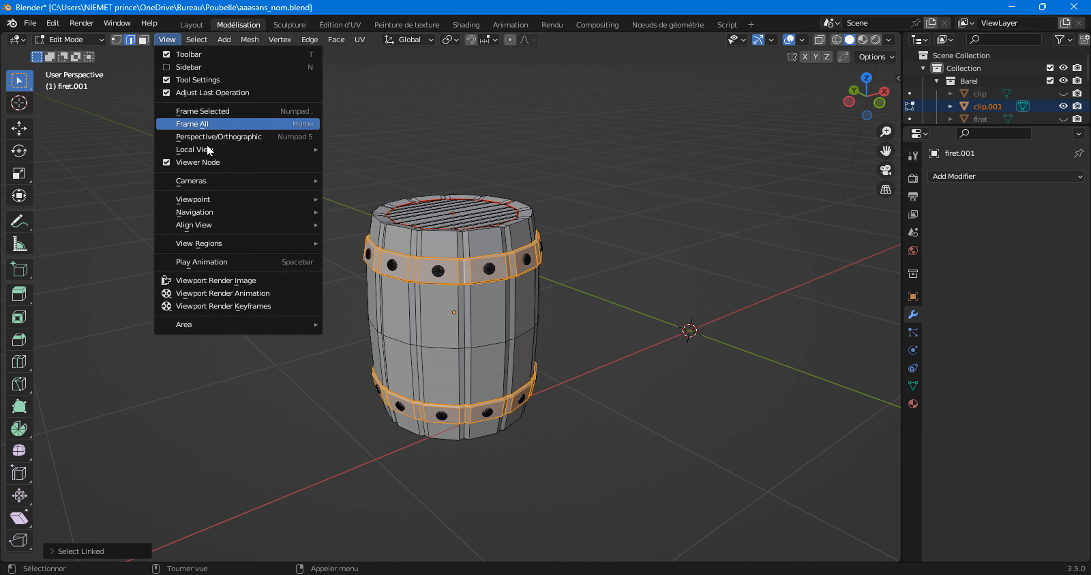
pyautogui.moveTo(203, 150)
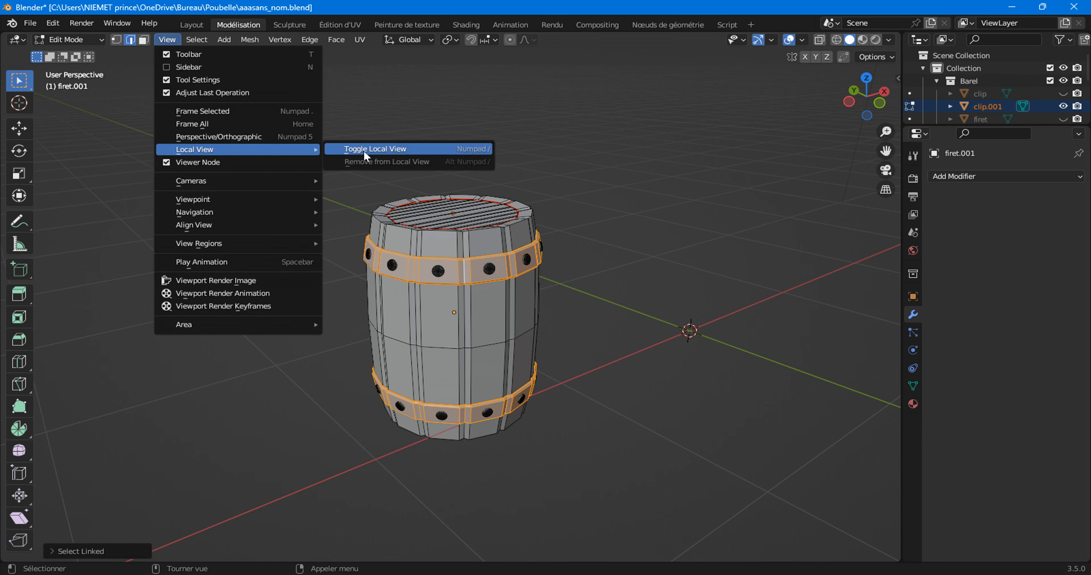
pyautogui.click(382, 150)
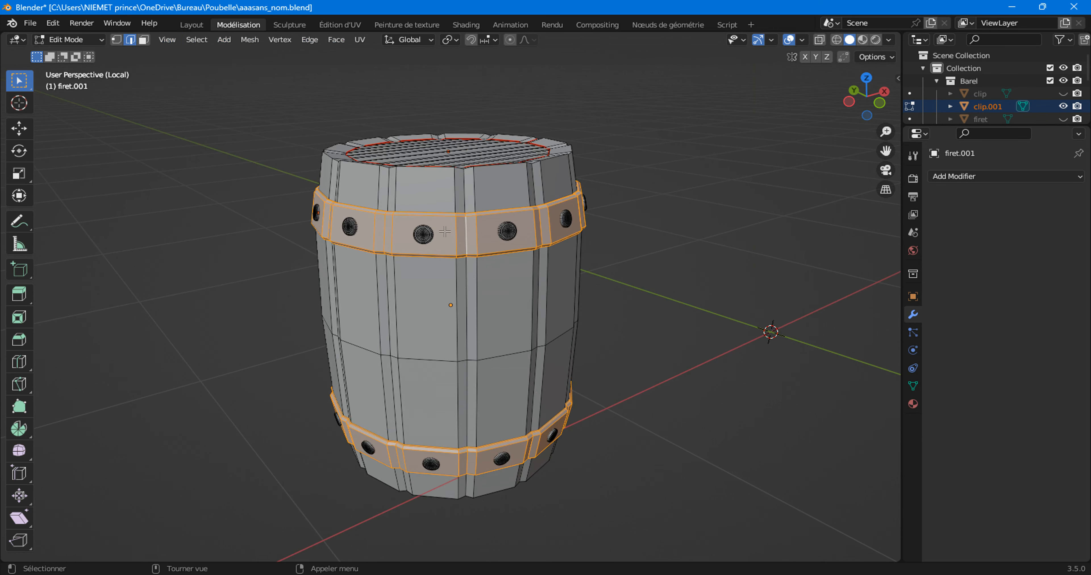
pyautogui.scroll(-3, 420, 224)
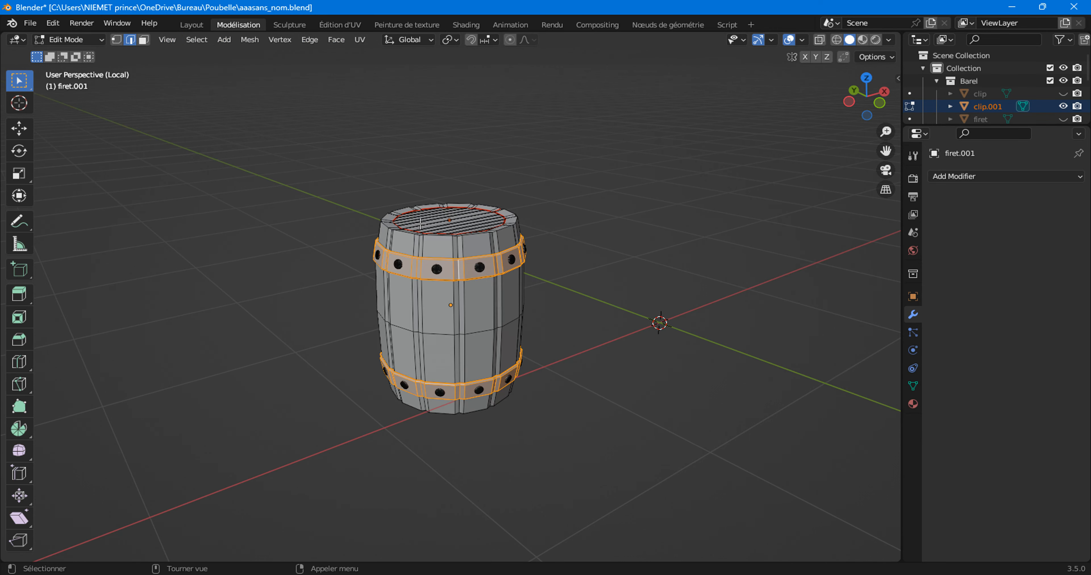
pyautogui.scroll(3, 420, 224)
pyautogui.scroll(-5, 428, 237)
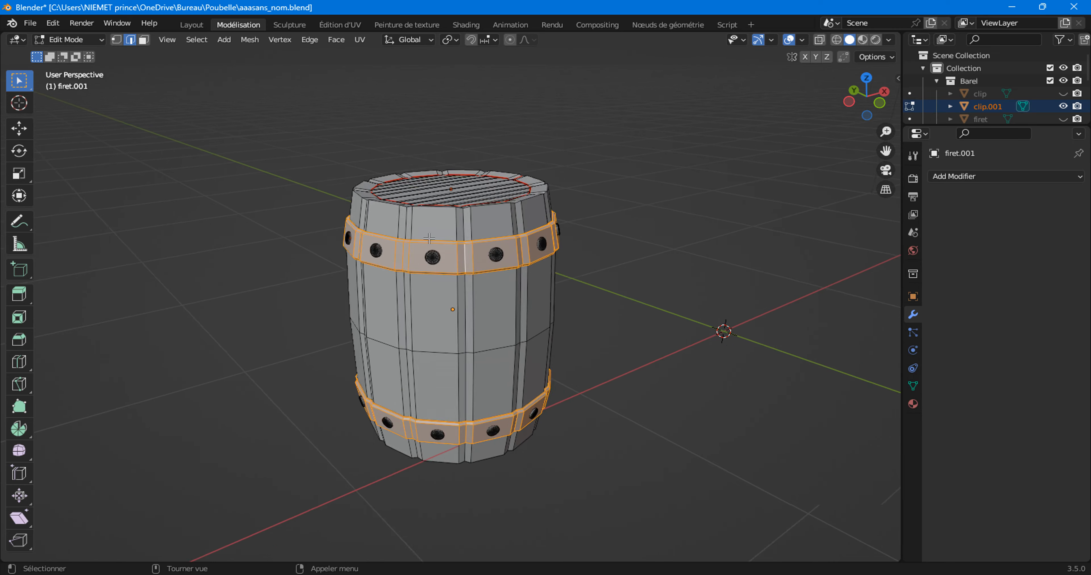
pyautogui.press('KP_Divide')
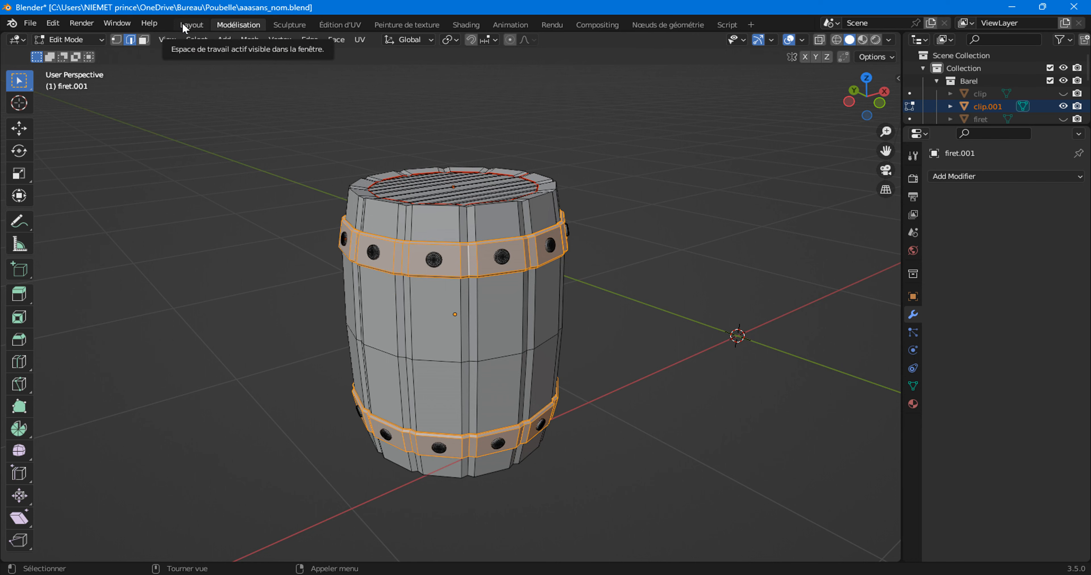
# Step: Select only the hoops object firet.001 in the Layout workspace and isolate it in Local View for mesh editing
pyautogui.click(191, 25)
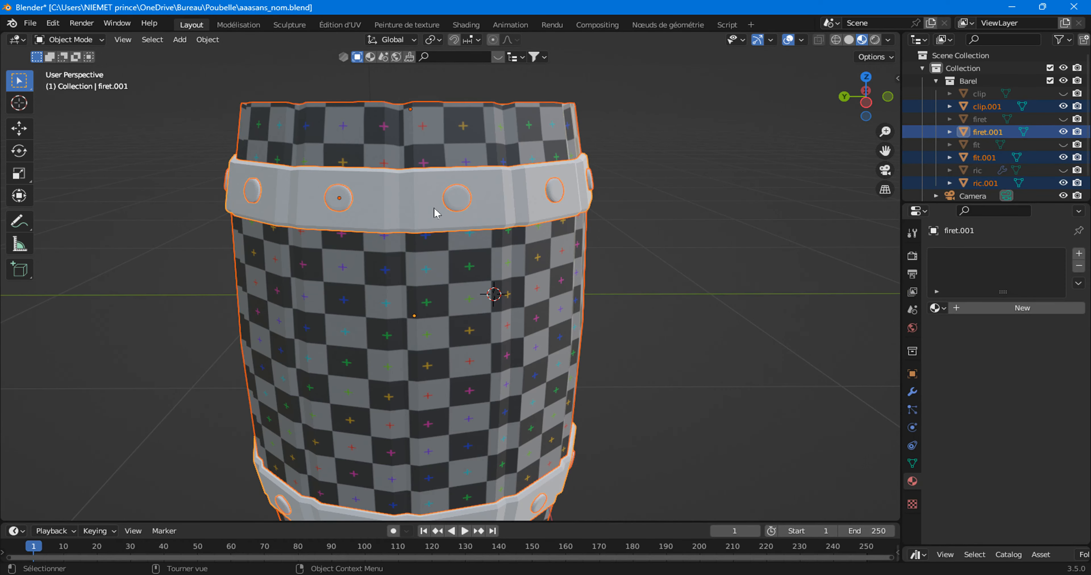
pyautogui.click(403, 224)
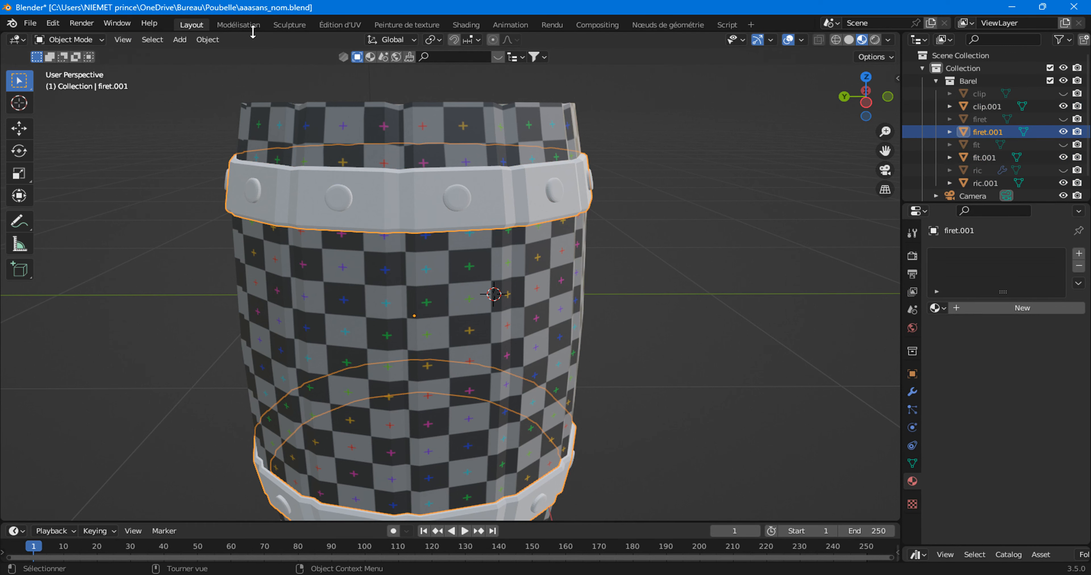
pyautogui.click(243, 24)
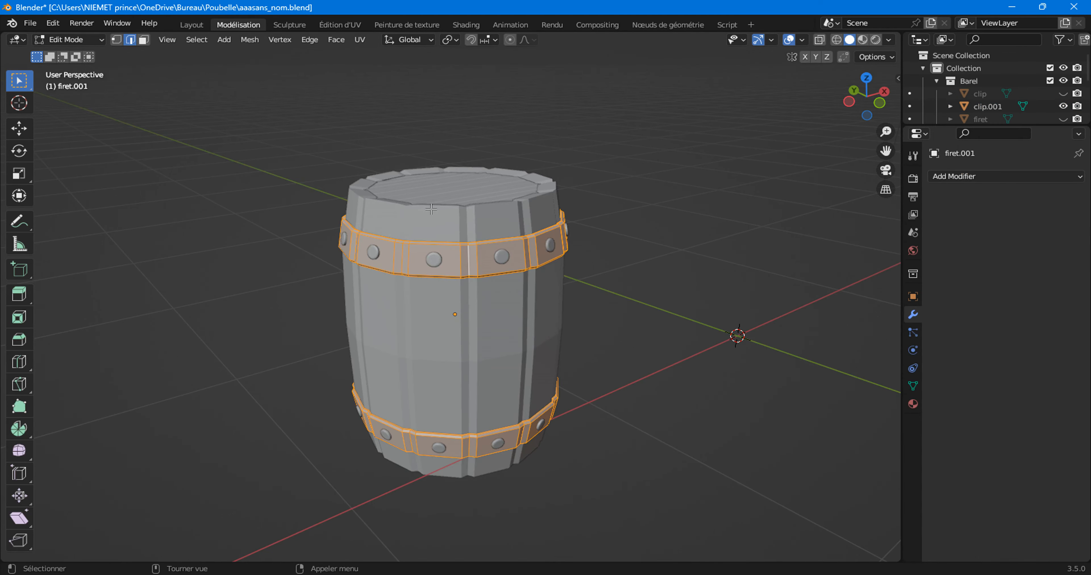
pyautogui.press('KP_Divide')
pyautogui.scroll(-4, 445, 209)
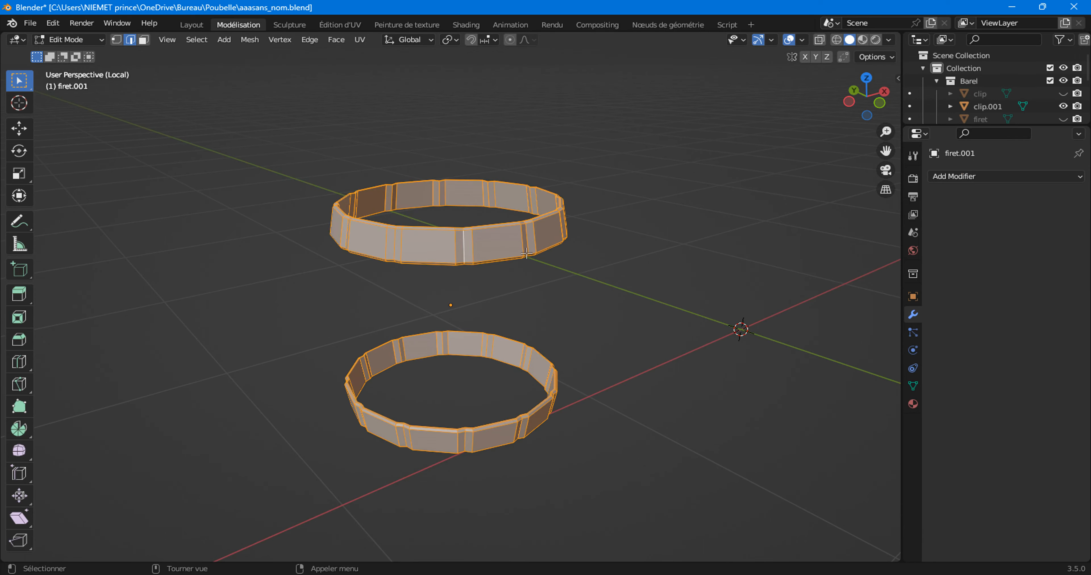
pyautogui.click(191, 24)
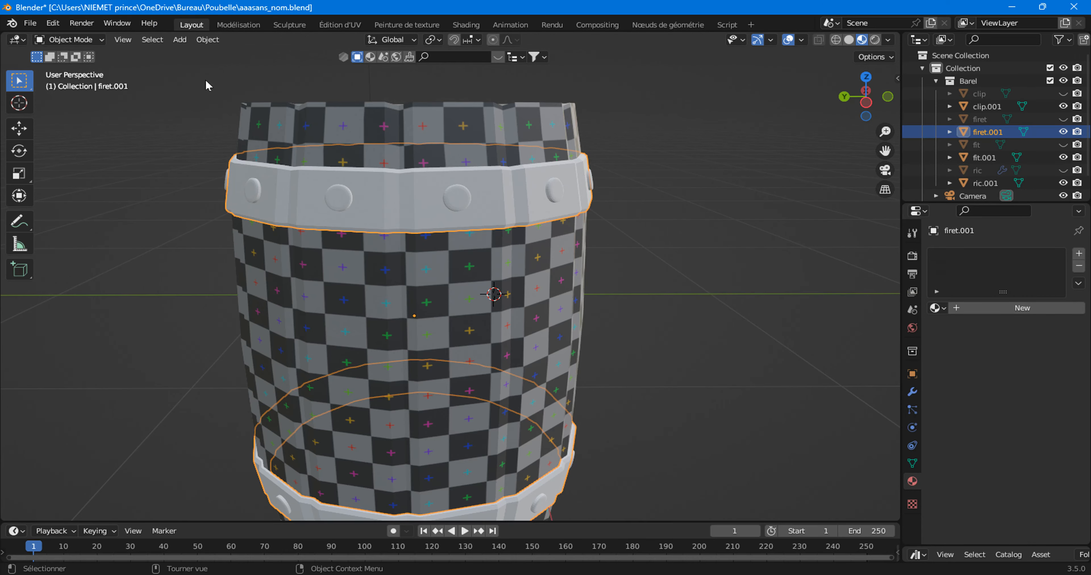
pyautogui.click(243, 24)
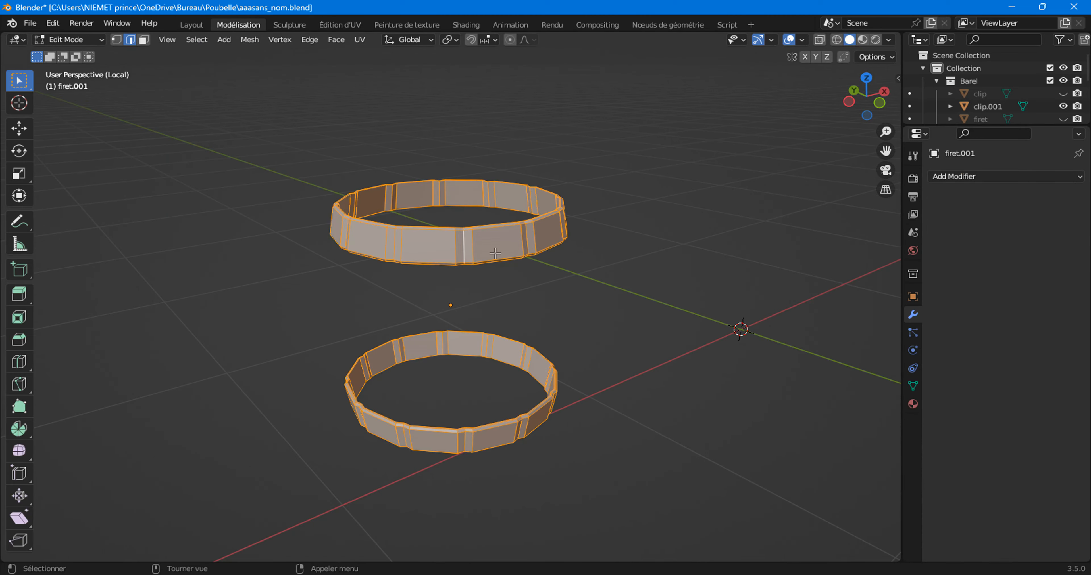
# Step: Select one vertical edge and the outer upper-rim edge loop on the upper hoop
pyautogui.scroll(3, 489, 252)
pyautogui.moveTo(319, 145); pyautogui.dragTo(387, 223, button='middle')
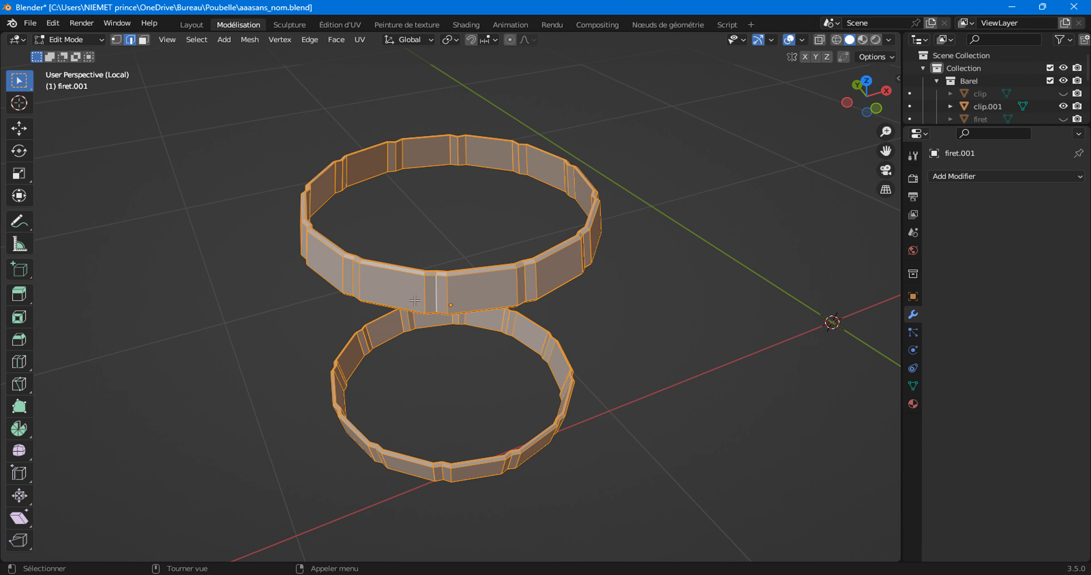
pyautogui.scroll(2, 456, 265)
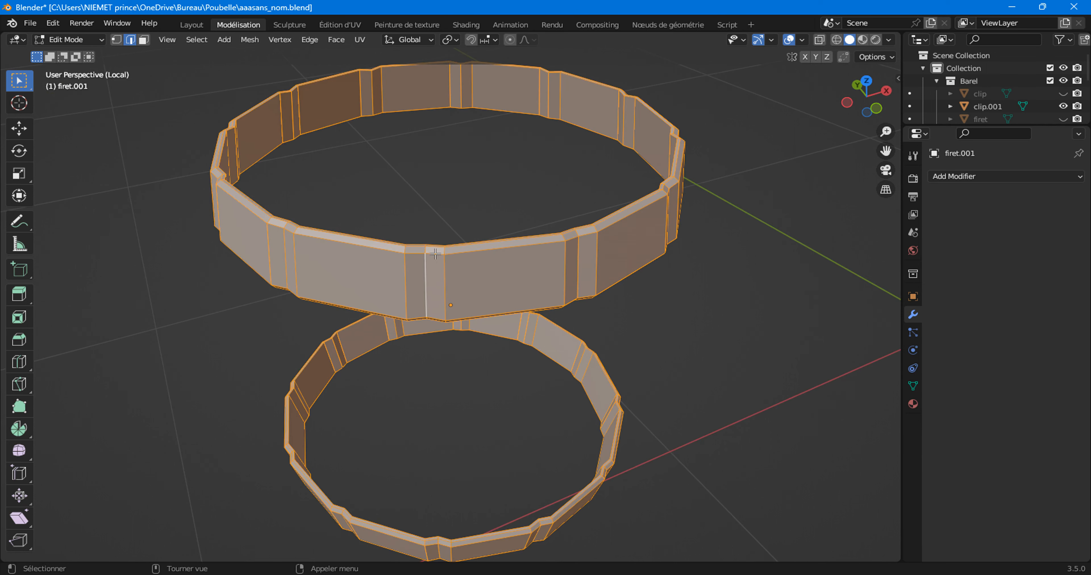
pyautogui.click(372, 244)
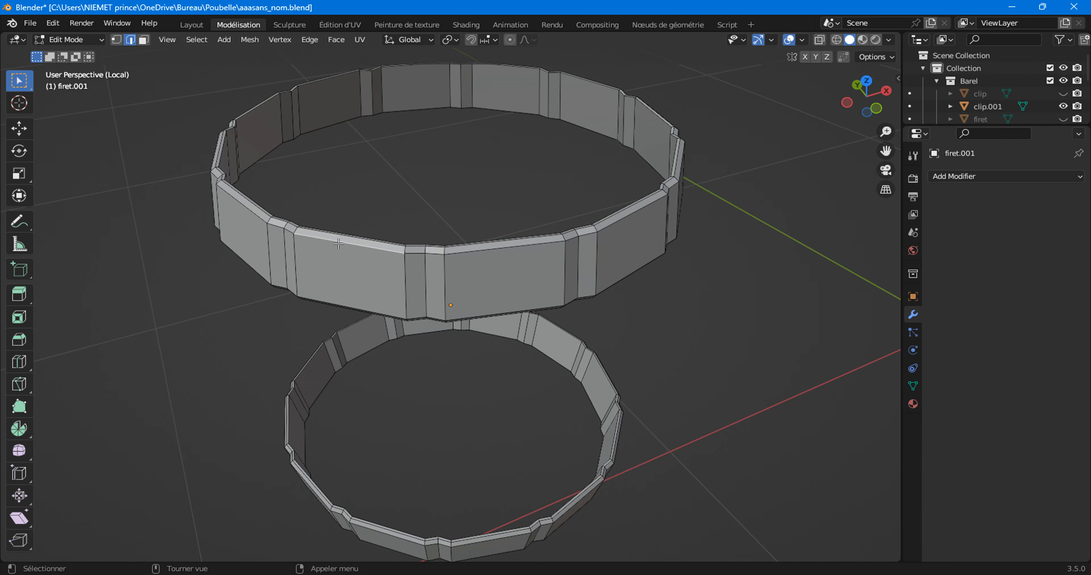
pyautogui.click(424, 289)
pyautogui.keyDown('alt'); pyautogui.keyDown('shift'); pyautogui.click(362, 248); pyautogui.keyUp('shift'); pyautogui.keyUp('alt')
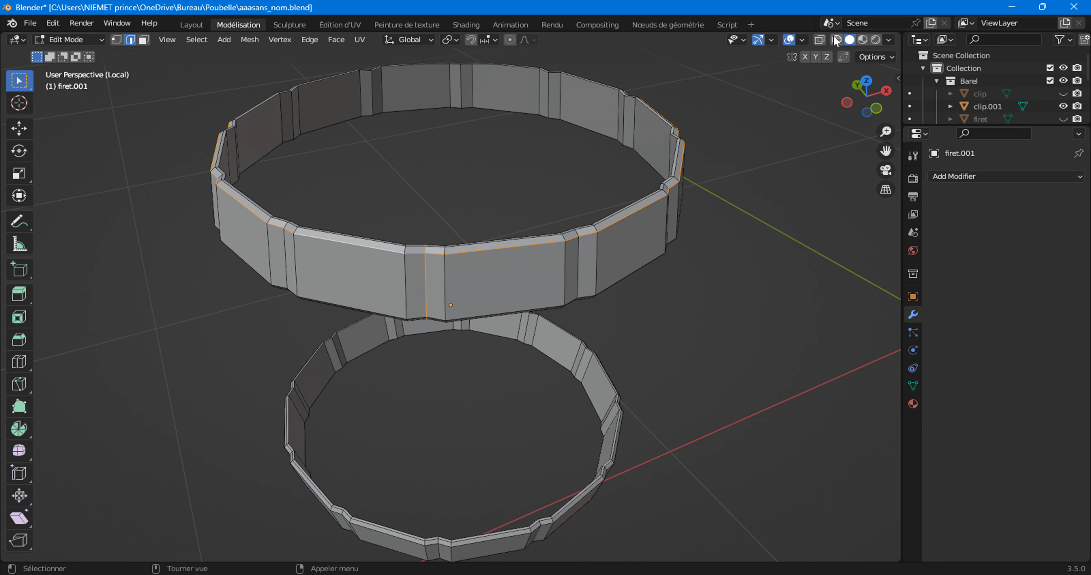
# Step: Display the isolated hoops in wireframe shading with X-ray turned off
pyautogui.click(820, 39)
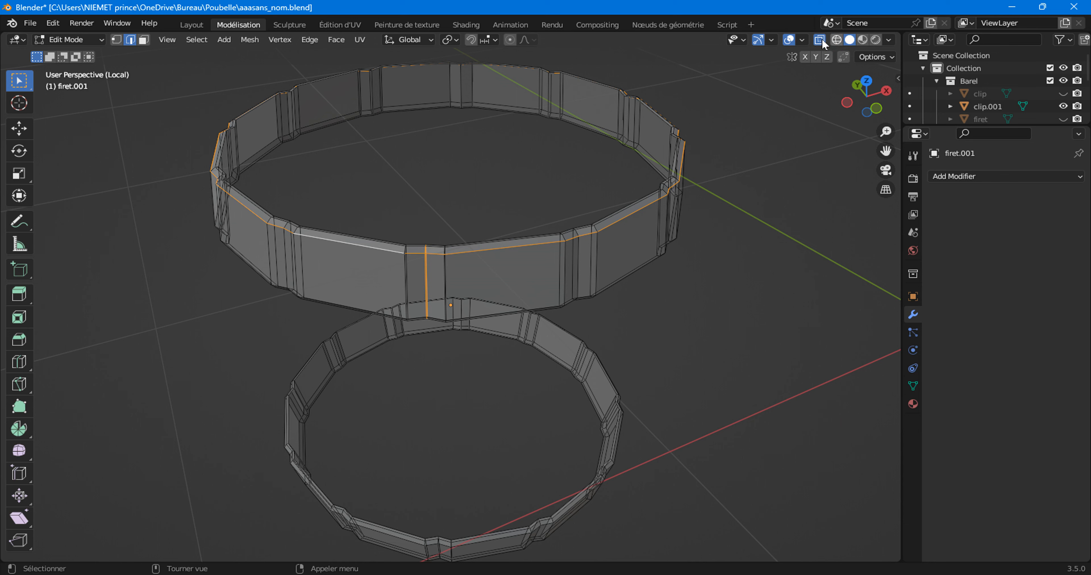
pyautogui.hotkey('shift', 'z')
pyautogui.click(819, 40)
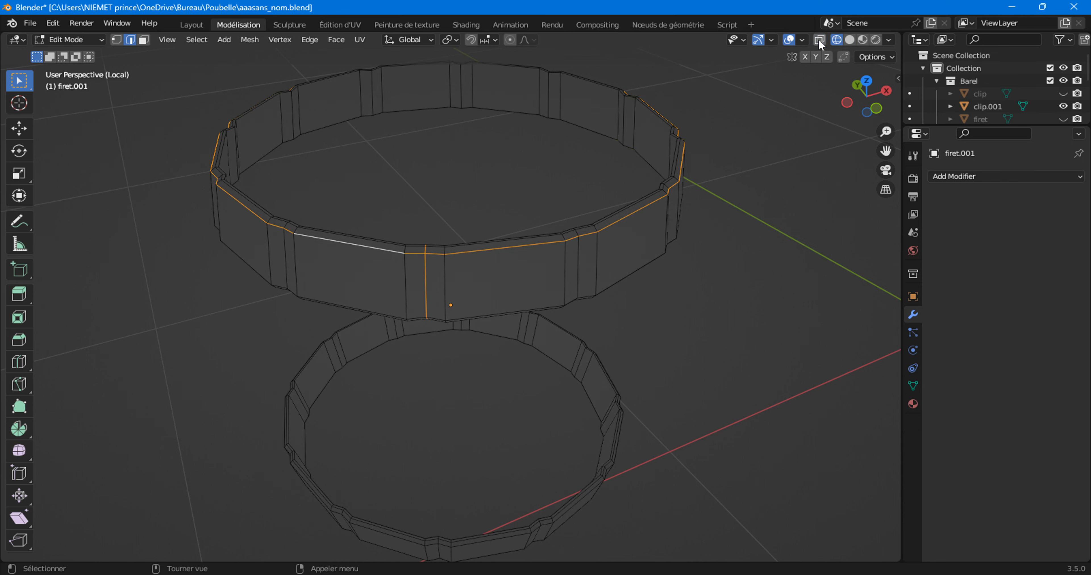
# Step: Replace the selection with the upper hoop's inner upper-rim edge loop and one vertical outer edge
pyautogui.scroll(-3, 661, 174)
pyautogui.moveTo(500, 273); pyautogui.dragTo(504, 348, button='middle')
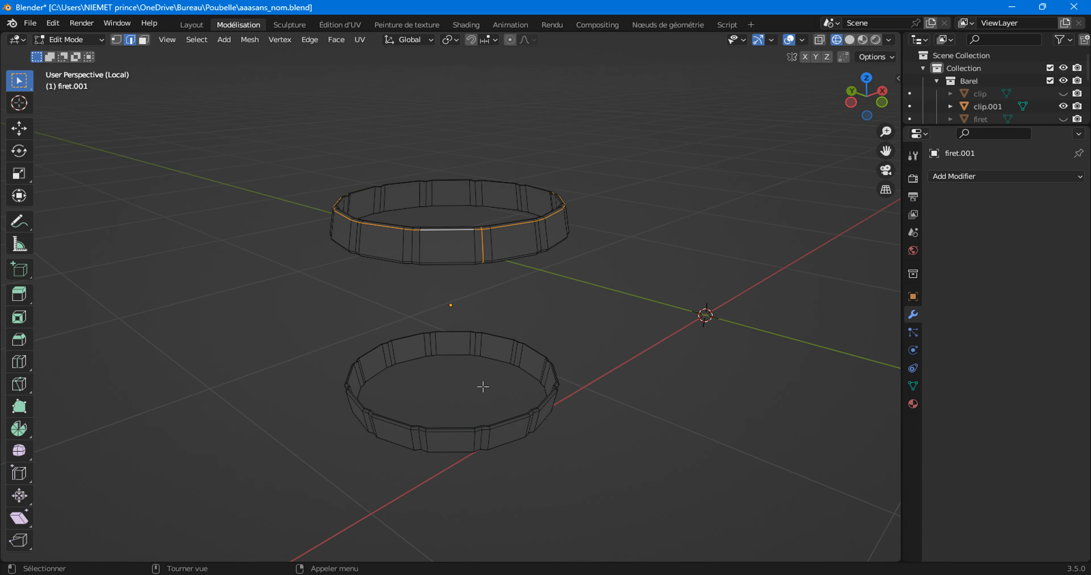
pyautogui.moveTo(423, 314); pyautogui.dragTo(424, 345, button='middle')
pyautogui.scroll(3, 425, 348)
pyautogui.moveTo(375, 297); pyautogui.dragTo(250, 280, button='middle')
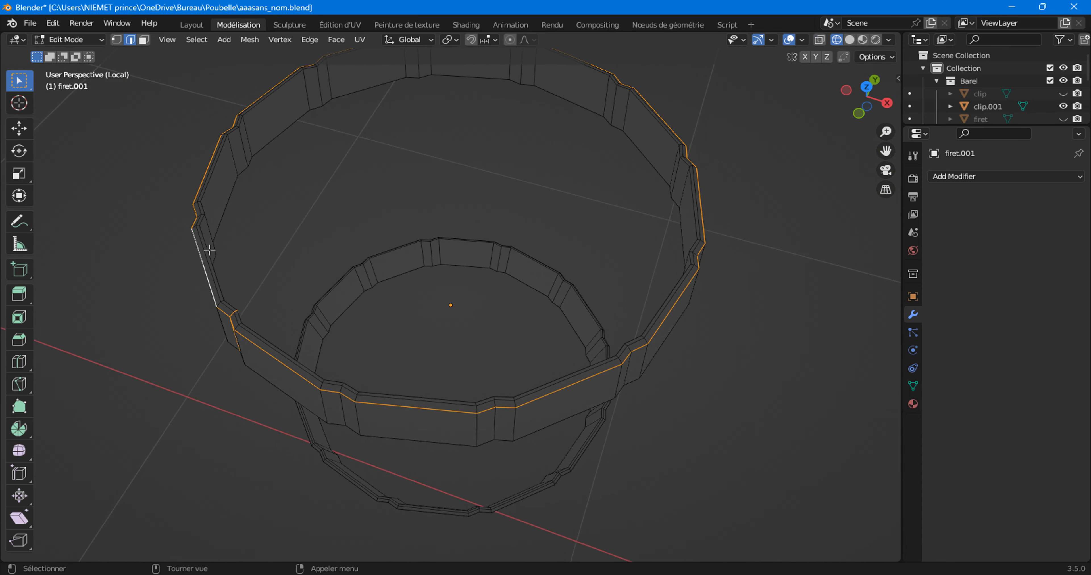
pyautogui.moveTo(276, 333); pyautogui.dragTo(329, 345, button='middle')
pyautogui.scroll(4, 329, 346)
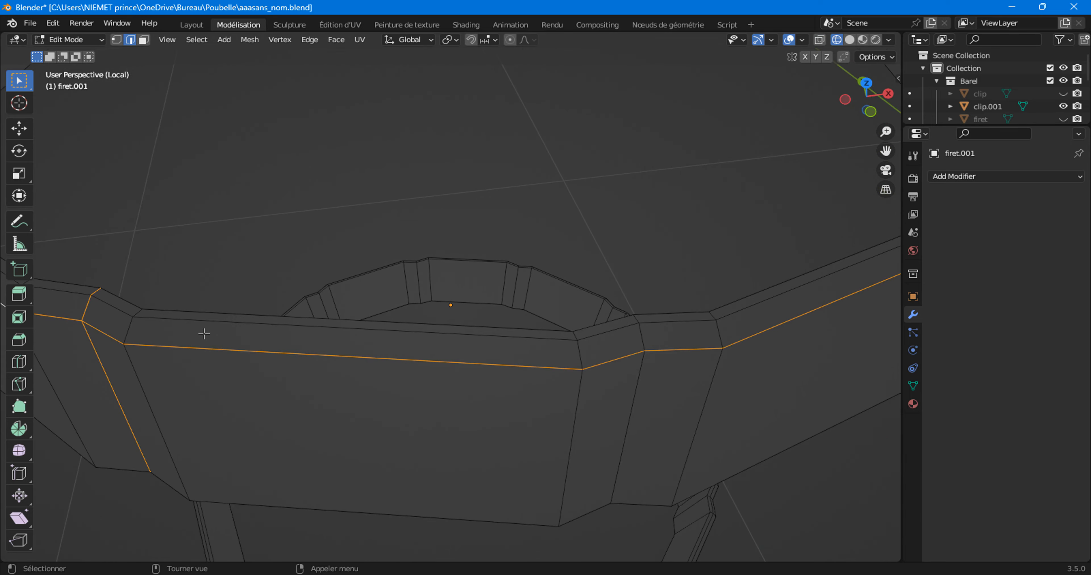
pyautogui.scroll(-5, 204, 334)
pyautogui.moveTo(236, 396); pyautogui.dragTo(254, 397, button='middle')
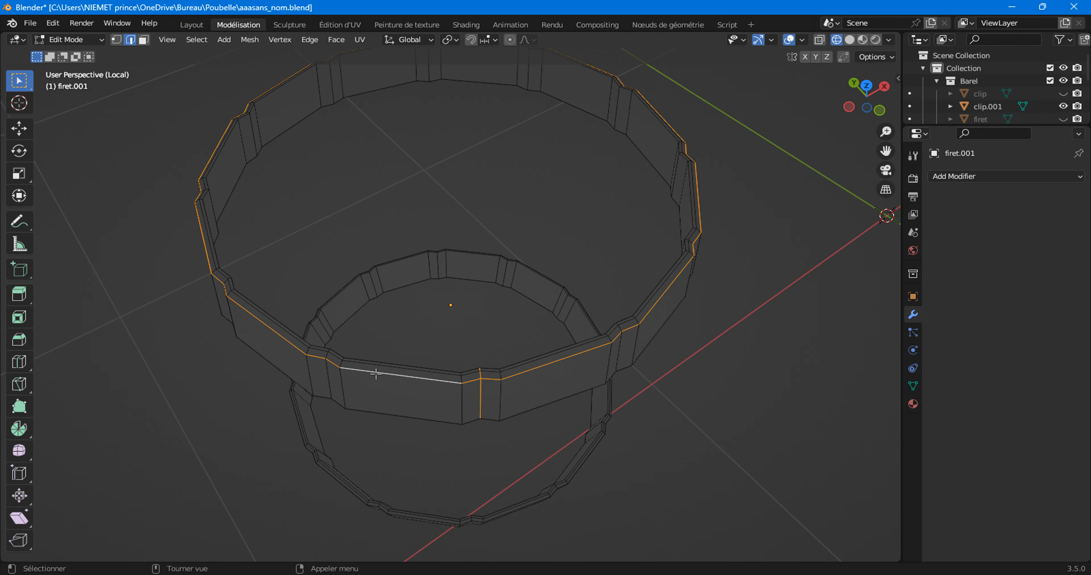
pyautogui.click(417, 367)
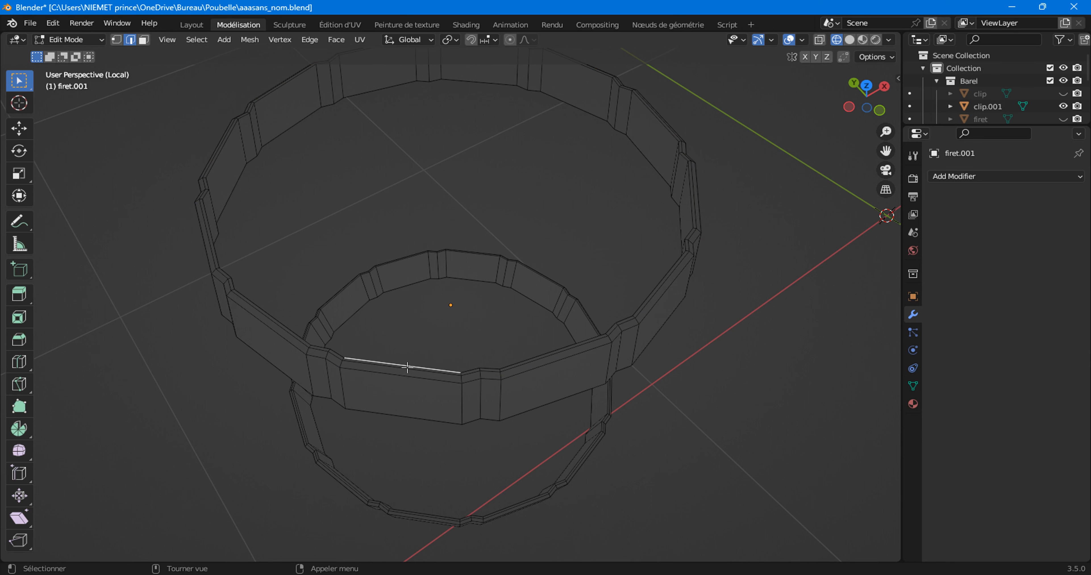
pyautogui.keyDown('alt'); pyautogui.click(407, 368); pyautogui.keyUp('alt')
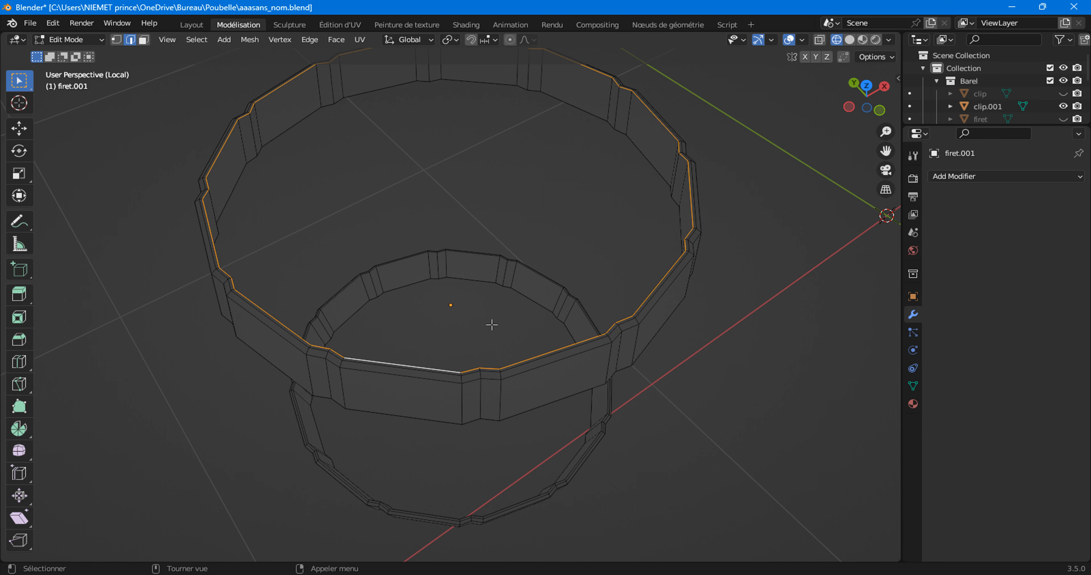
pyautogui.keyDown('shift'); pyautogui.click(481, 394); pyautogui.keyUp('shift')
# Step: Add the matching vertical outer edge and the inner lower edge loop of the lower hoop to the selection
pyautogui.moveTo(366, 411); pyautogui.dragTo(336, 501, button='middle')
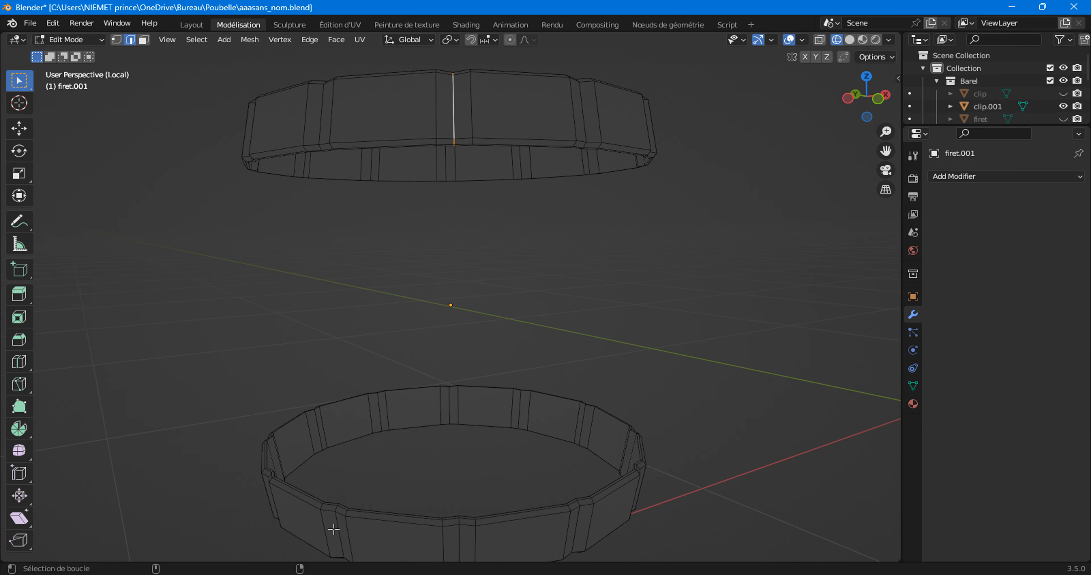
pyautogui.keyDown('shift'); pyautogui.click(463, 542); pyautogui.keyUp('shift')
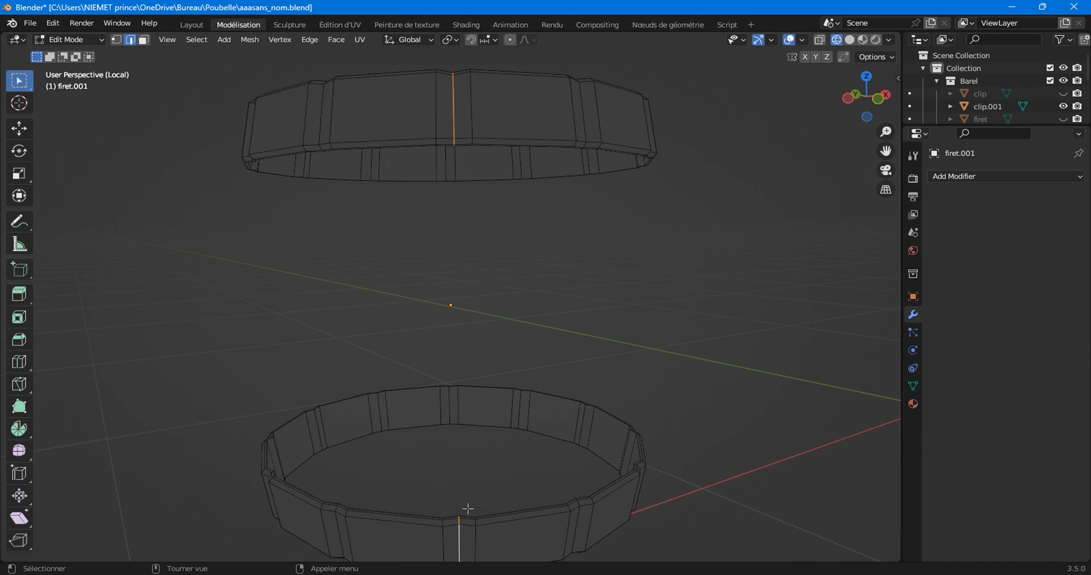
pyautogui.scroll(-3, 474, 326)
pyautogui.moveTo(475, 201); pyautogui.dragTo(452, 327, button='middle')
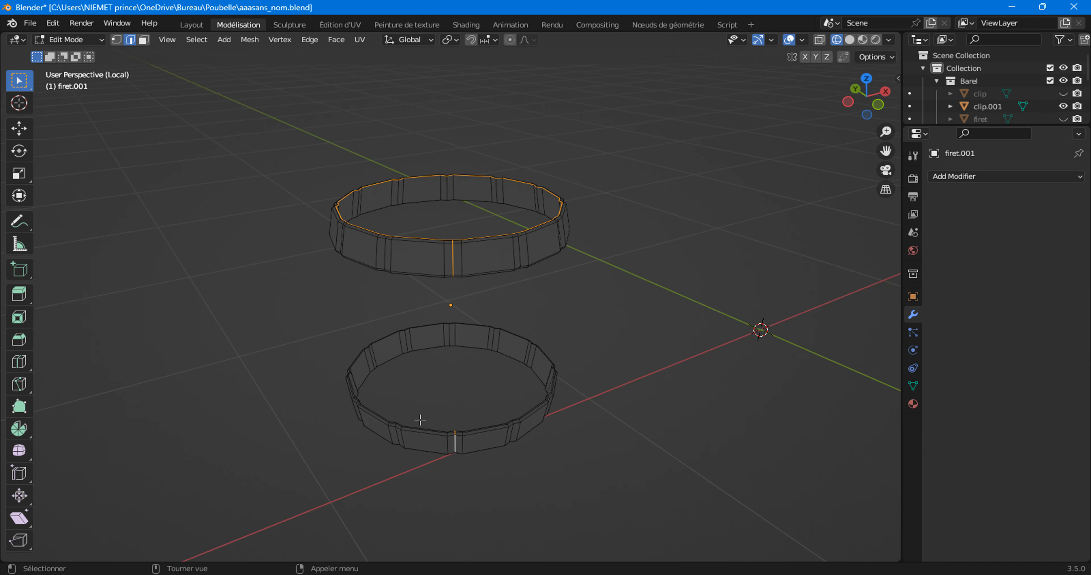
pyautogui.moveTo(419, 418); pyautogui.dragTo(415, 401, button='middle')
pyautogui.scroll(5, 415, 401)
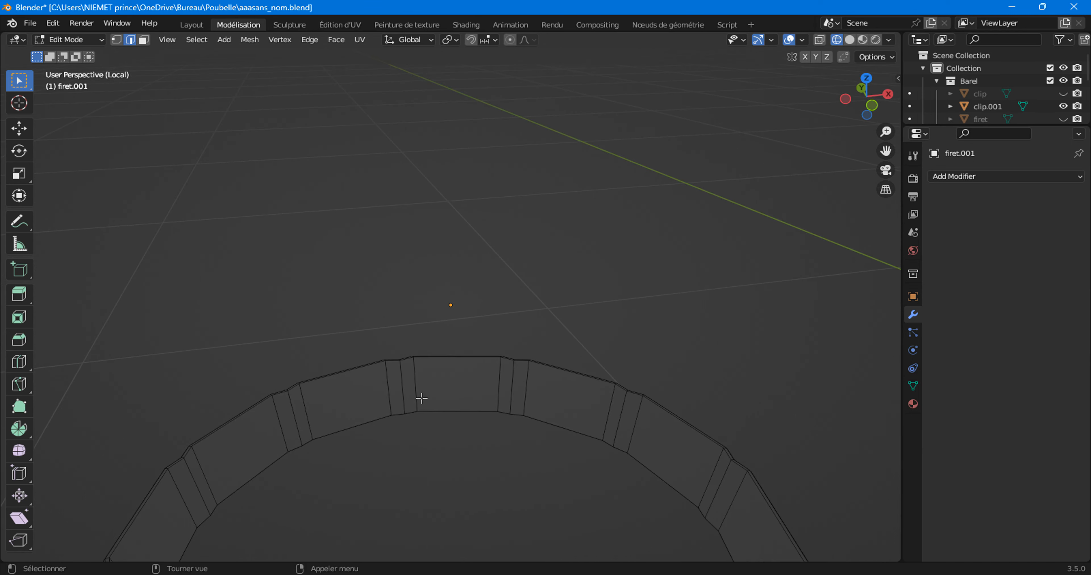
pyautogui.keyDown('alt'); pyautogui.keyDown('shift'); pyautogui.click(457, 412); pyautogui.keyUp('shift'); pyautogui.keyUp('alt')
pyautogui.scroll(-5, 471, 416)
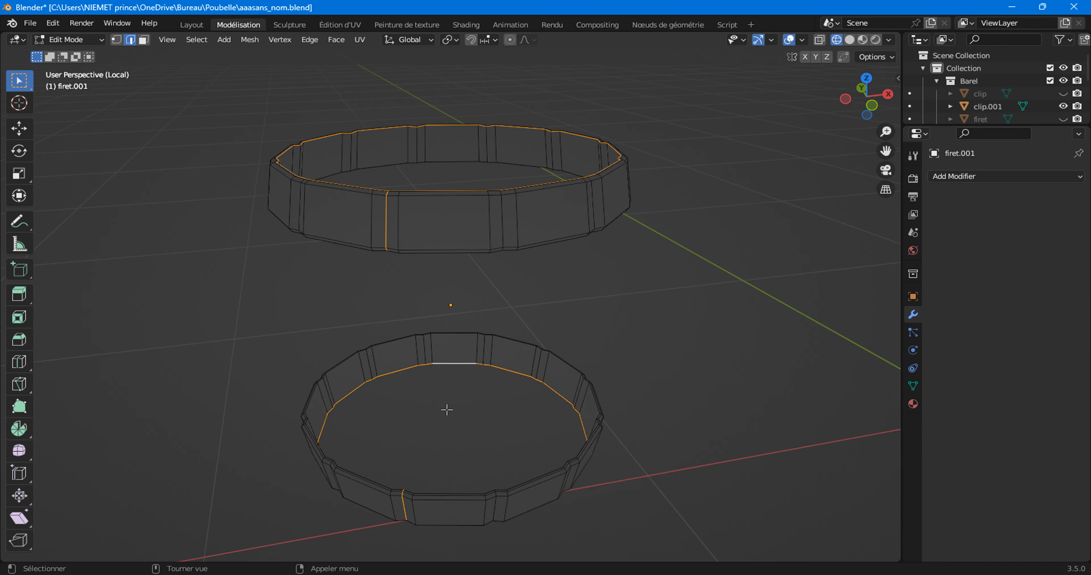
pyautogui.moveTo(448, 410); pyautogui.dragTo(291, 254, button='middle')
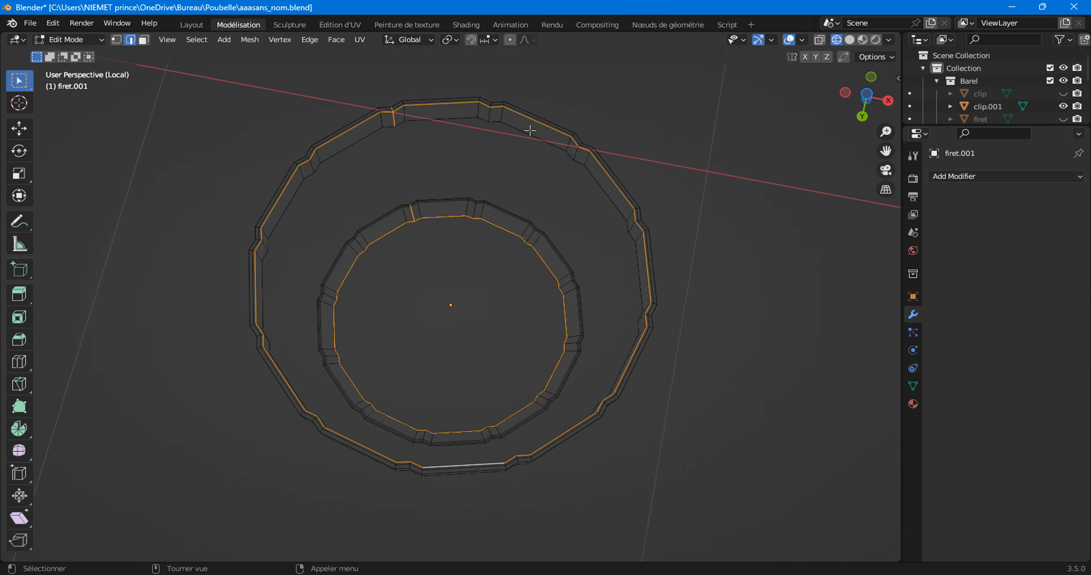
pyautogui.moveTo(426, 230); pyautogui.dragTo(450, 318, button='middle')
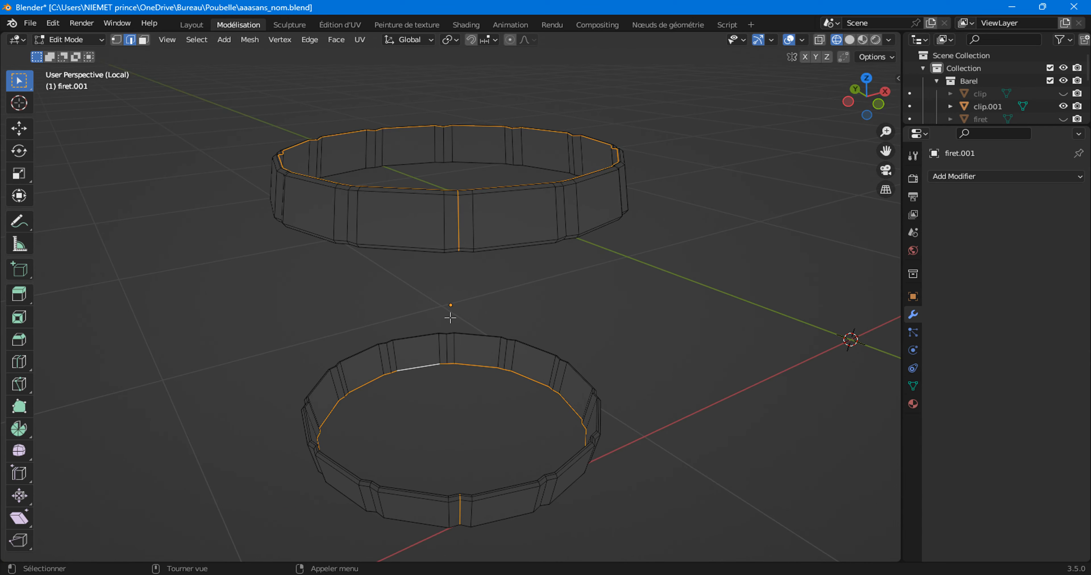
pyautogui.moveTo(450, 188); pyautogui.dragTo(545, 347, button='middle')
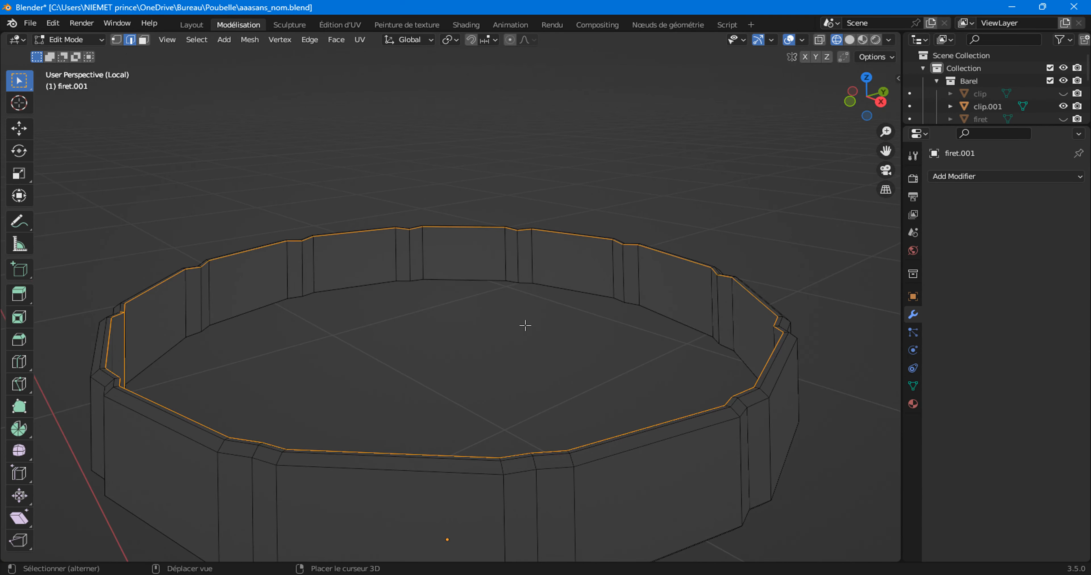
pyautogui.keyDown('alt'); pyautogui.click(467, 229); pyautogui.keyUp('alt')
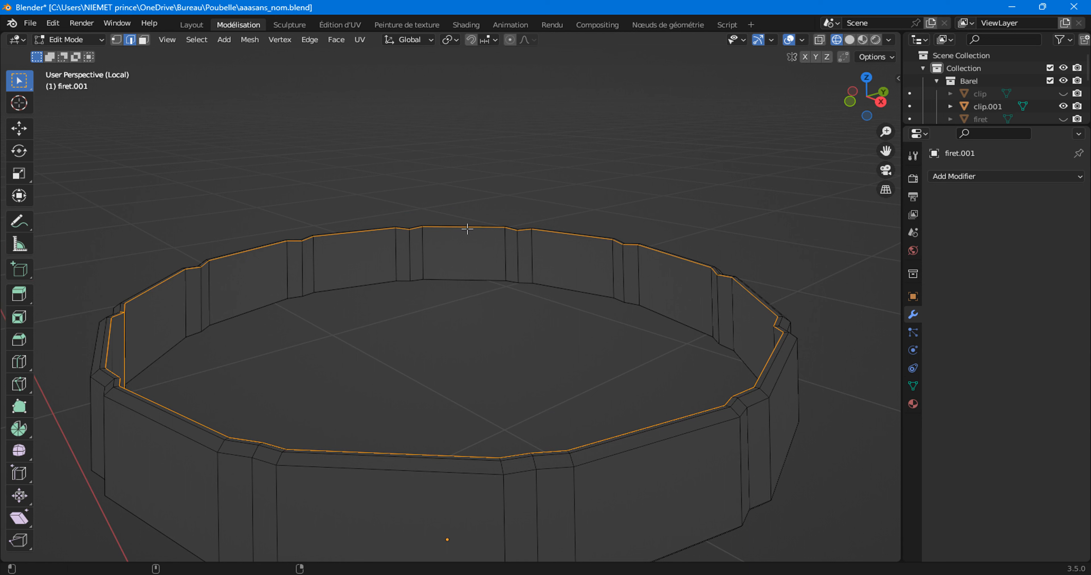
pyautogui.keyDown('alt'); pyautogui.click(473, 227); pyautogui.keyUp('alt')
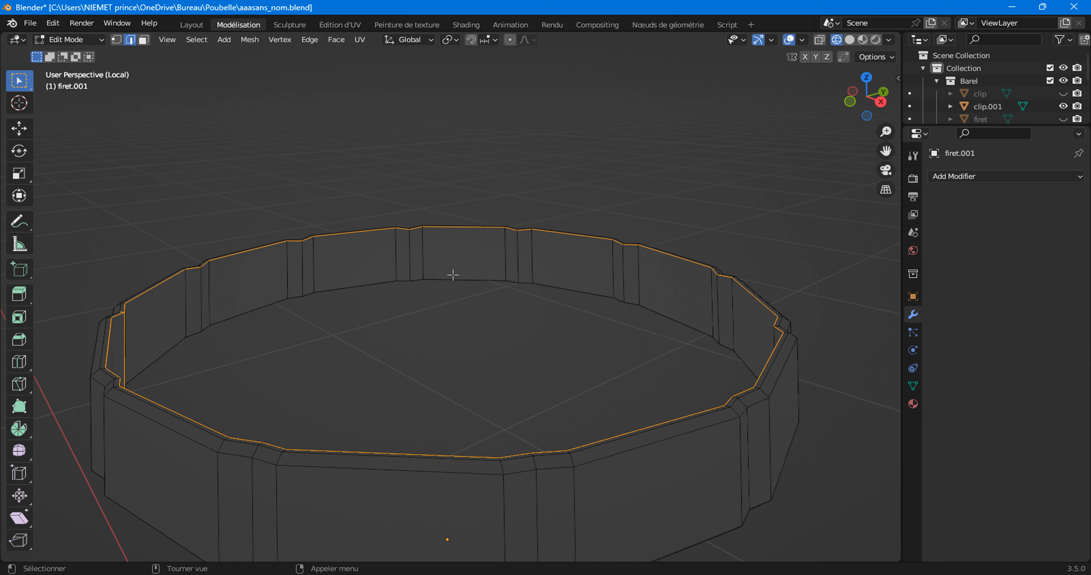
pyautogui.click(229, 332)
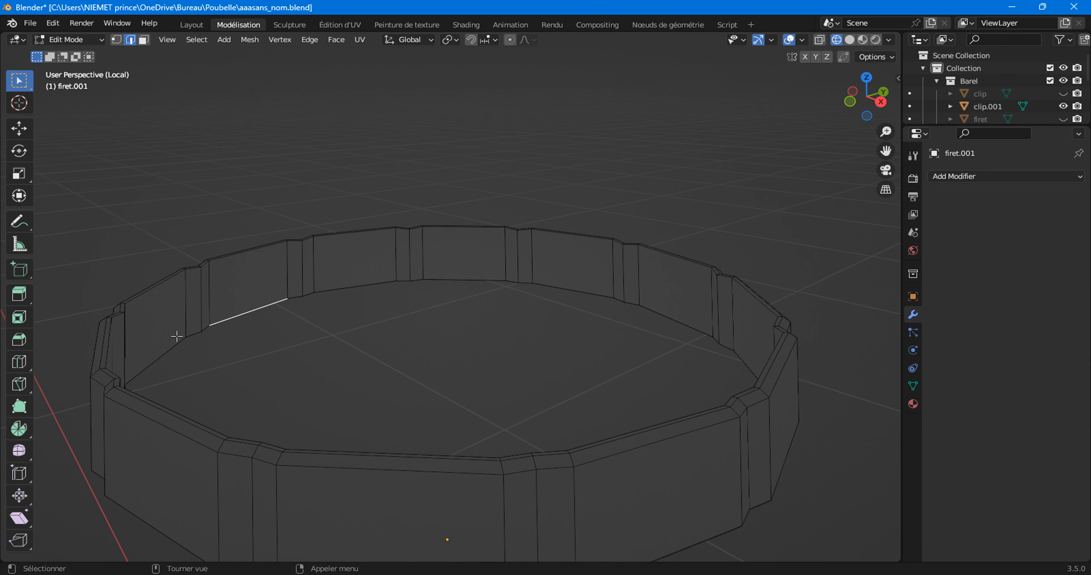
pyautogui.click(171, 350)
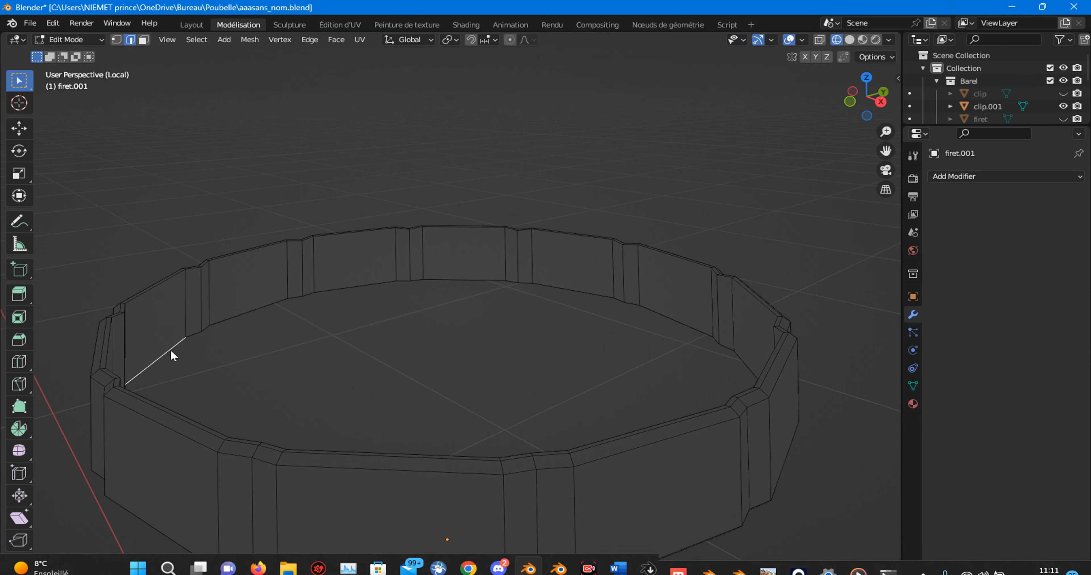
pyautogui.keyDown('alt'); pyautogui.click(190, 355); pyautogui.keyUp('alt')
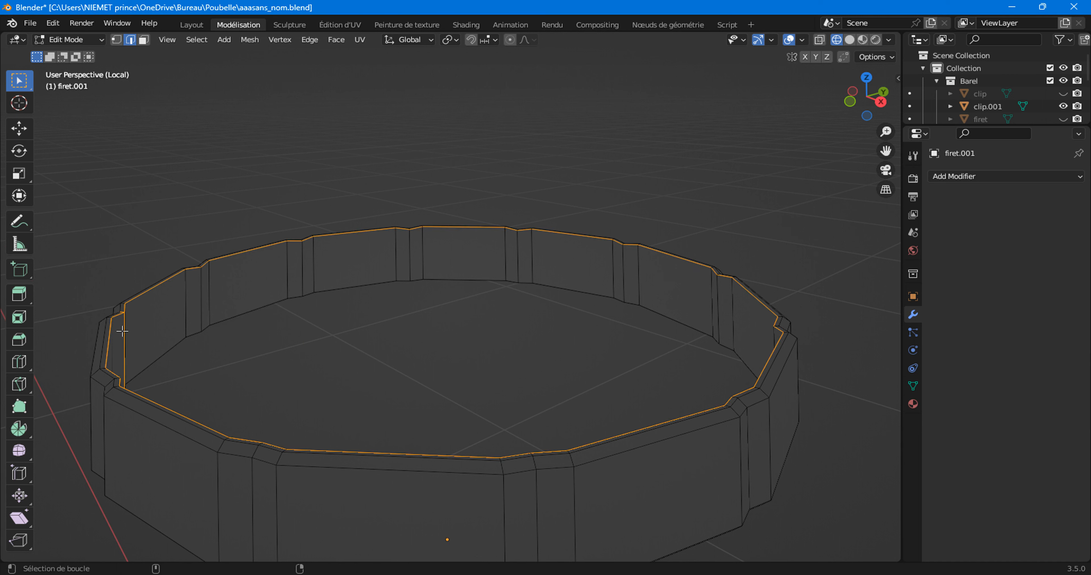
# Step: Swap the upper hoop's upper-rim loop for its inner lower edge loop and add one vertical outer edge, keeping the lower hoop's selection
pyautogui.keyDown('alt'); pyautogui.keyDown('shift'); pyautogui.click(124, 349); pyautogui.keyUp('shift'); pyautogui.keyUp('alt')
pyautogui.keyDown('alt'); pyautogui.keyDown('shift'); pyautogui.click(111, 351); pyautogui.keyUp('shift'); pyautogui.keyUp('alt')
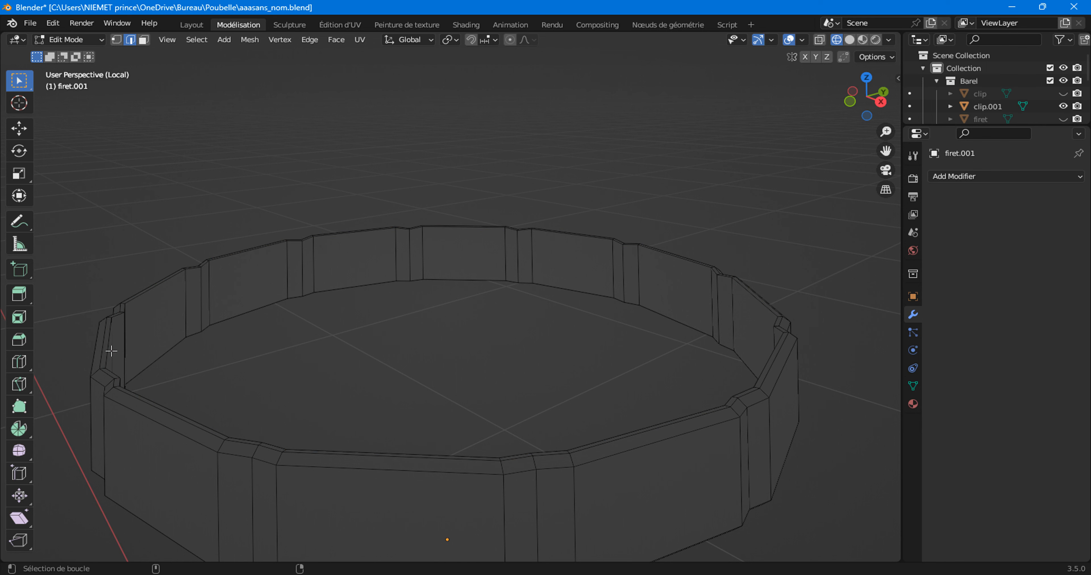
pyautogui.keyDown('alt'); pyautogui.click(336, 290); pyautogui.keyUp('alt')
pyautogui.scroll(-3, 479, 323)
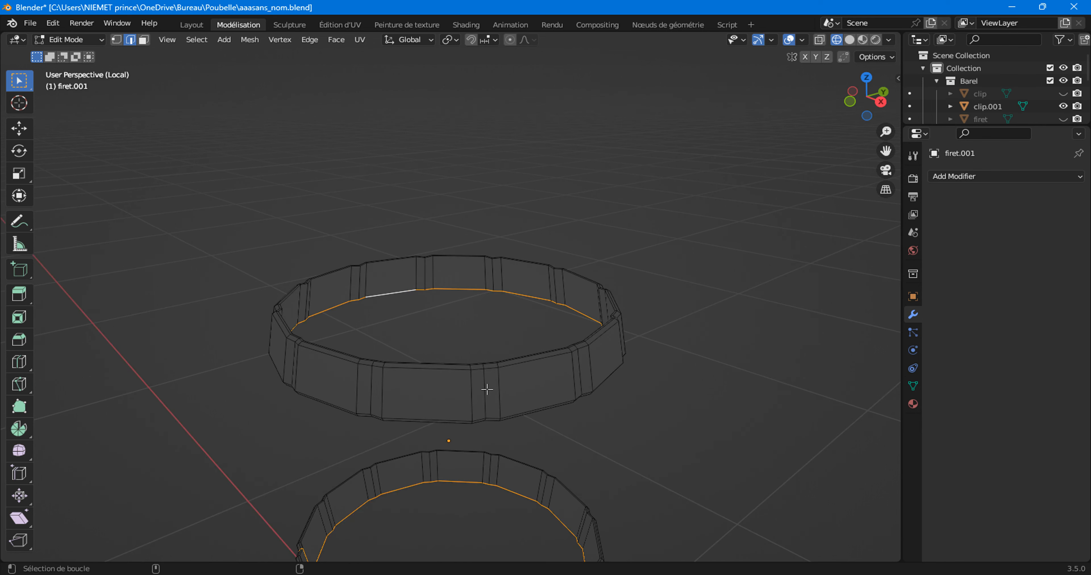
pyautogui.moveTo(503, 391); pyautogui.dragTo(717, 421, button='middle')
pyautogui.scroll(2, 686, 424)
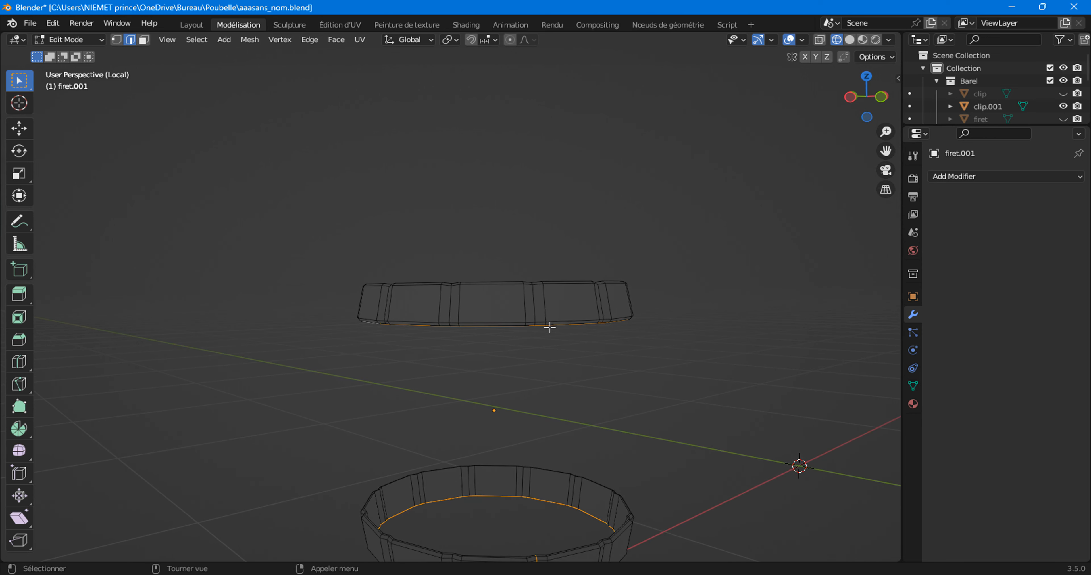
pyautogui.keyDown('shift'); pyautogui.click(534, 311); pyautogui.keyUp('shift')
# Step: Mark the selected hoop edges as seams and unwrap the entire geometry of both hoops
pyautogui.moveTo(562, 362); pyautogui.dragTo(532, 340, button='middle')
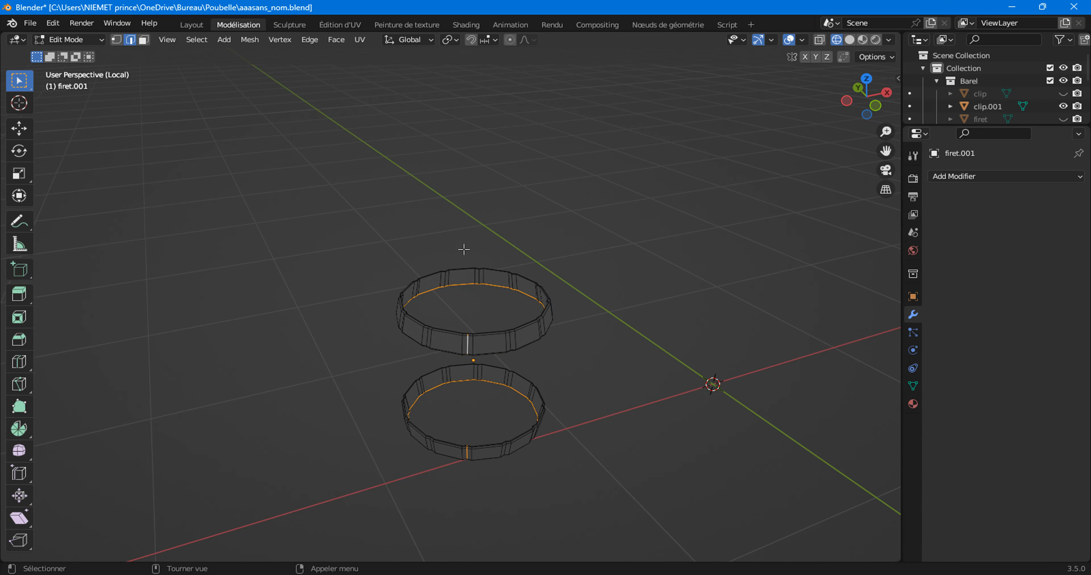
pyautogui.click(360, 40)
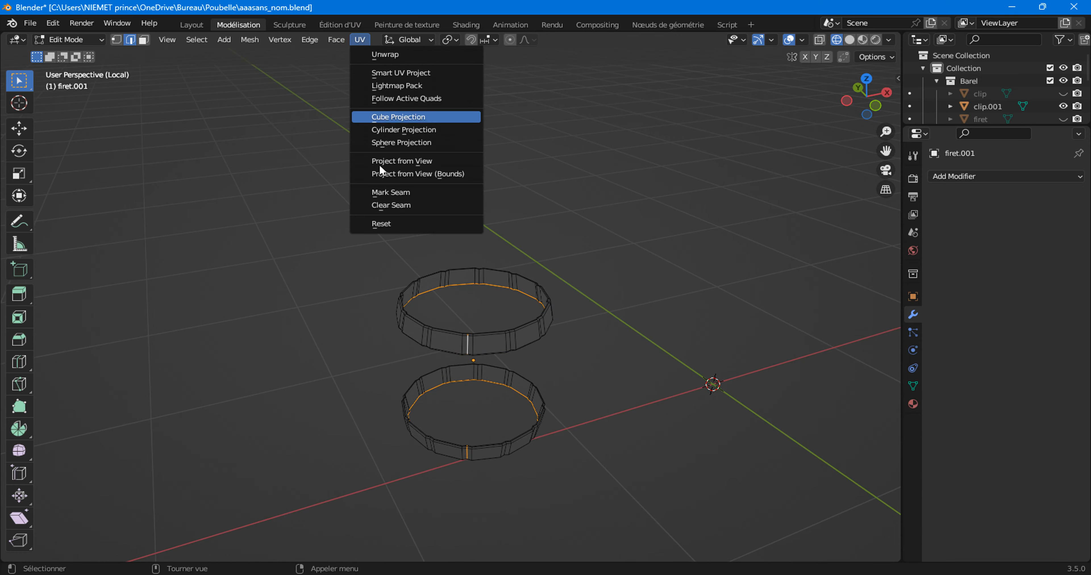
pyautogui.click(382, 193)
pyautogui.press('a')
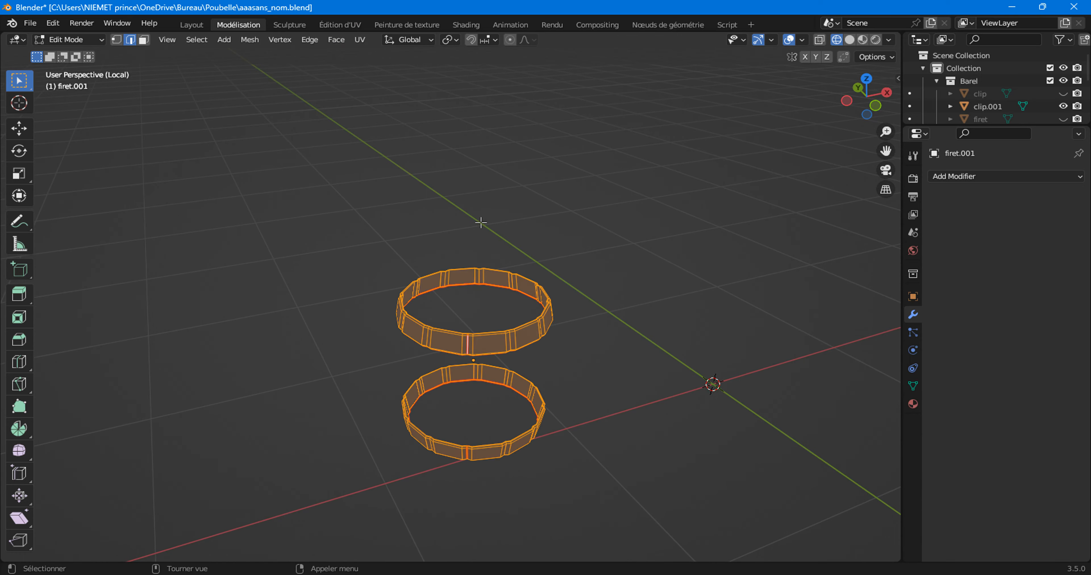
pyautogui.click(360, 41)
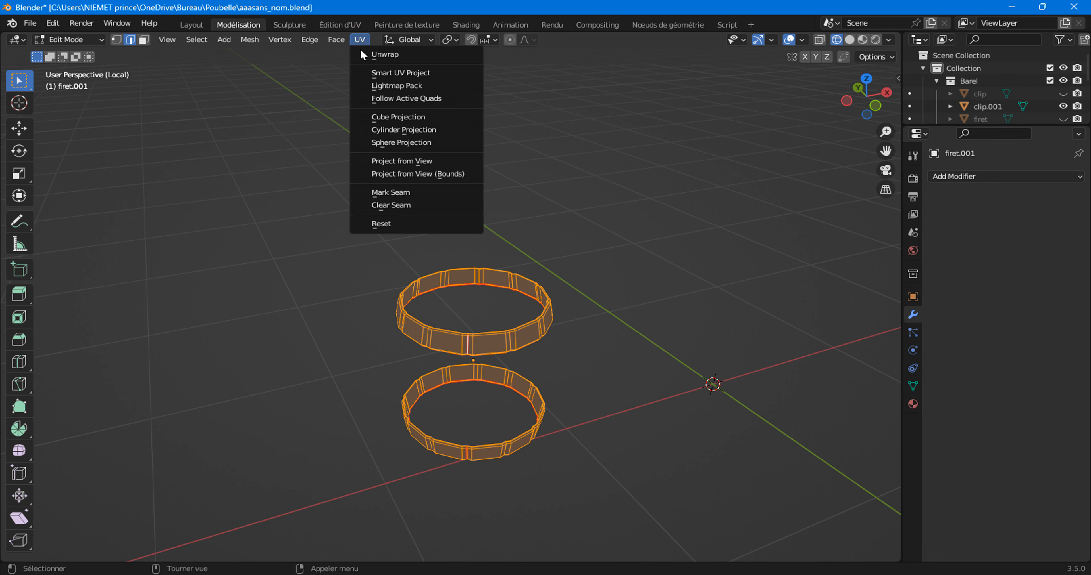
pyautogui.click(391, 54)
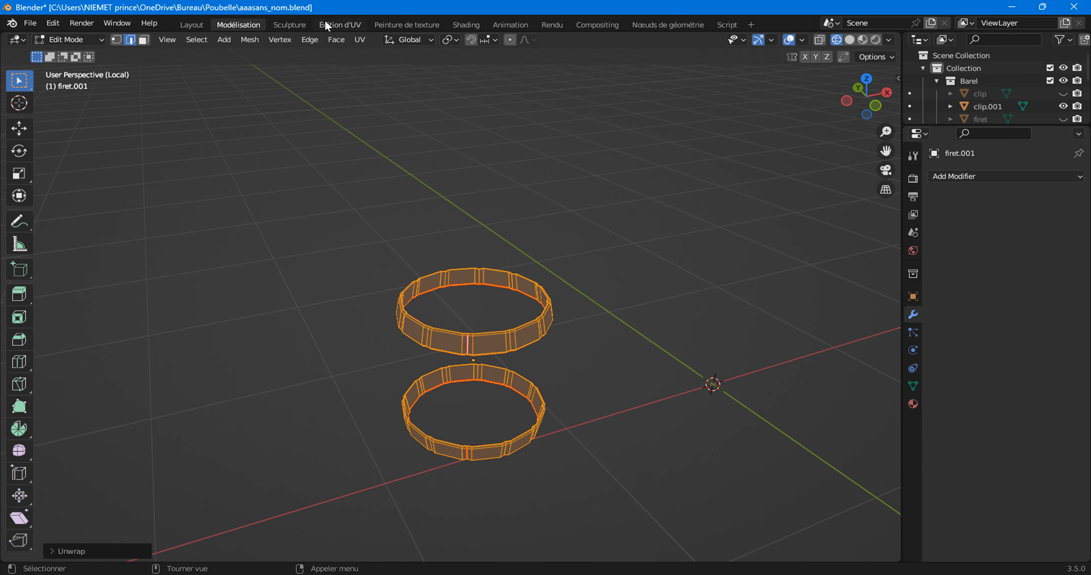
# Step: Open the hoops' unwrap in the UV Editing workspace and select one large face midway along the left UV island
pyautogui.click(334, 24)
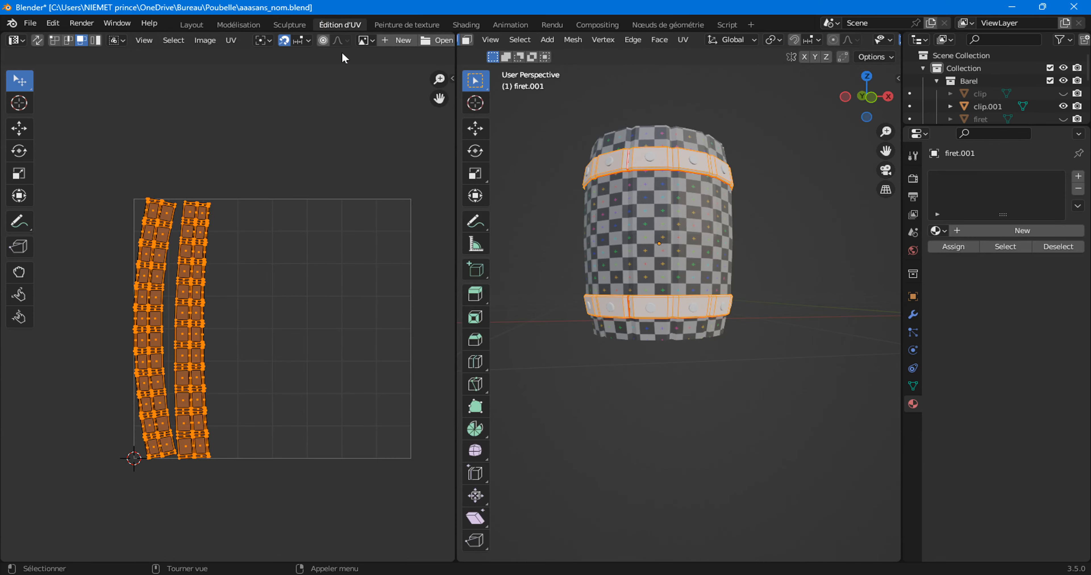
pyautogui.scroll(3, 307, 354)
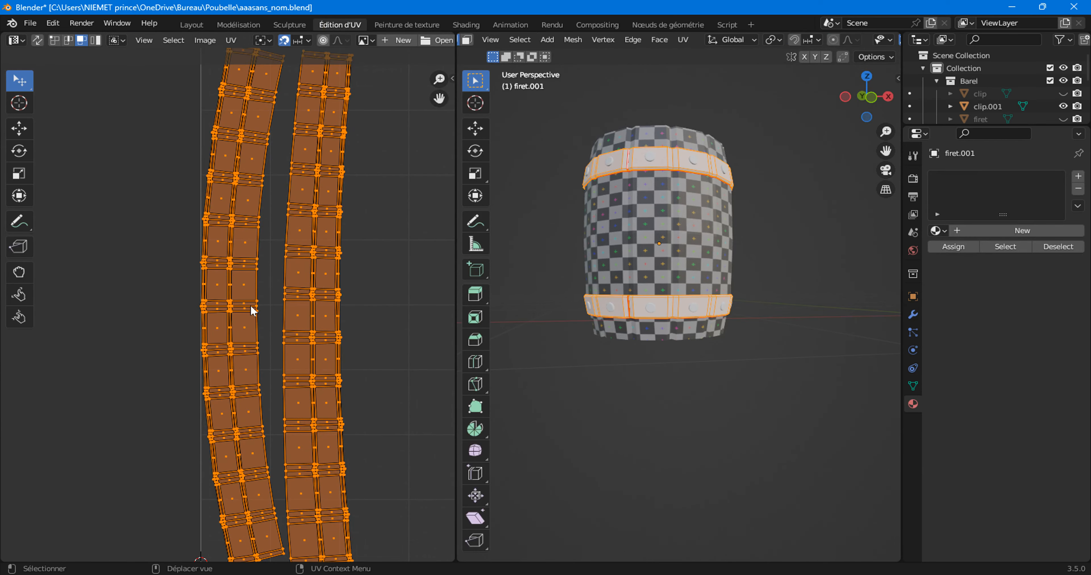
pyautogui.scroll(4, 247, 324)
pyautogui.click(271, 332)
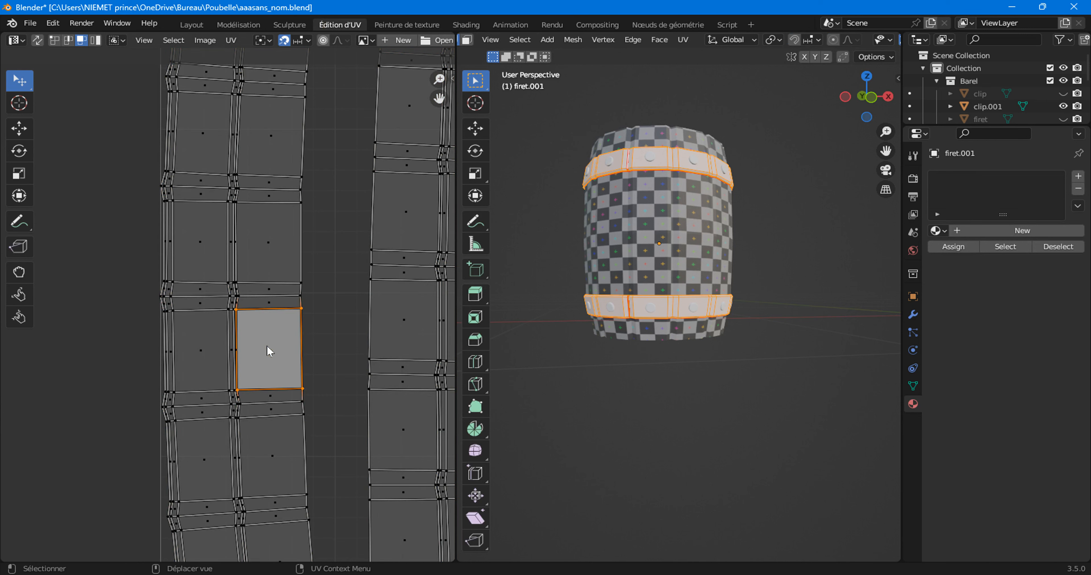
# Step: Switch UV selection to vertices and move the selected face's two left corners outward onto one vertical line
pyautogui.click(55, 40)
pyautogui.moveTo(235, 314)
pyautogui.mouseDown()
pyautogui.moveTo(249, 317)
pyautogui.moveTo(228, 317)
pyautogui.mouseUp()
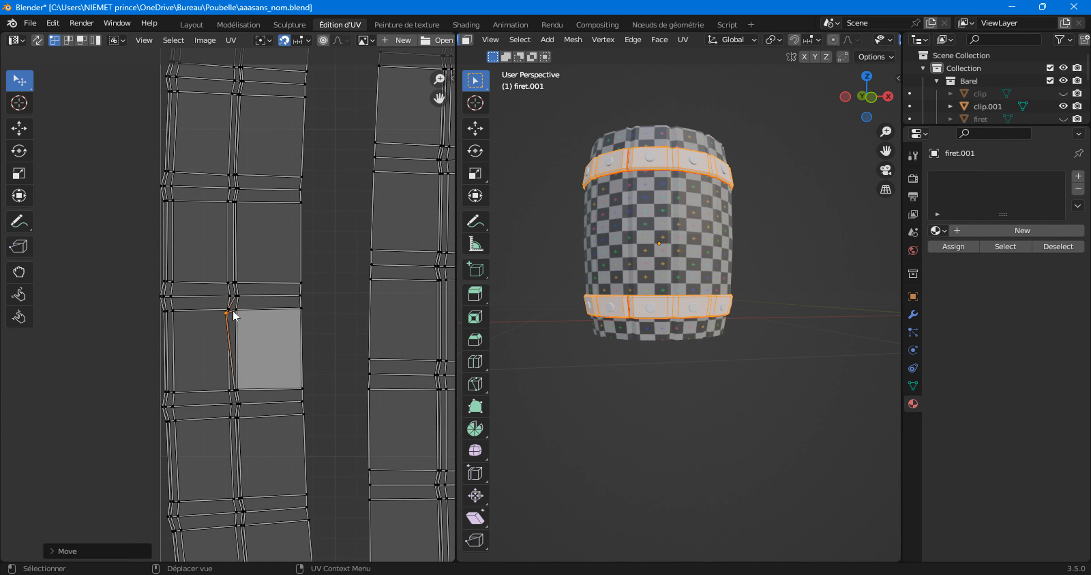
pyautogui.click(238, 313)
pyautogui.press('g')
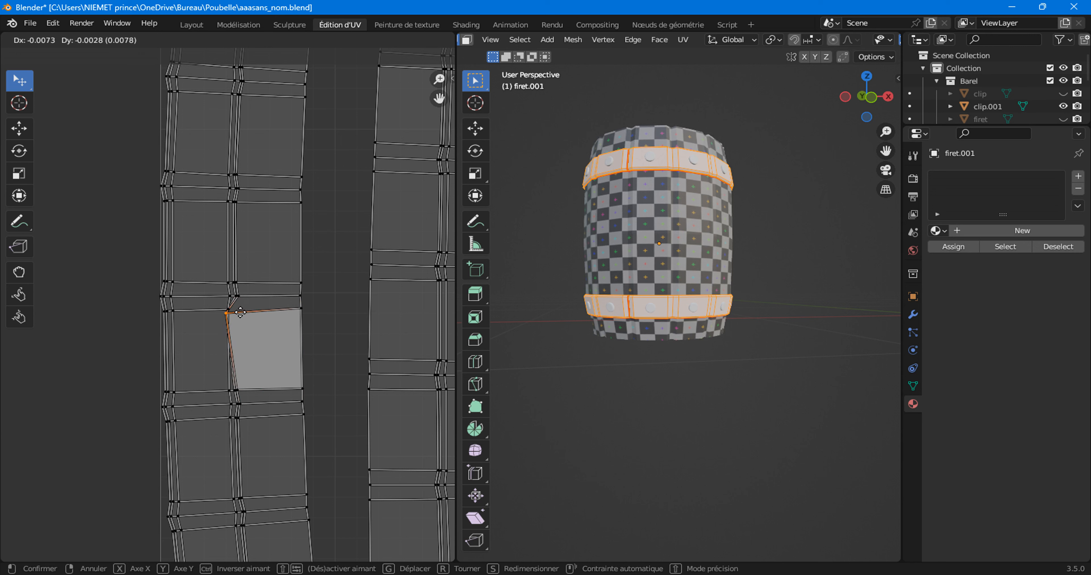
pyautogui.click(244, 304)
pyautogui.click(235, 388)
pyautogui.press('g')
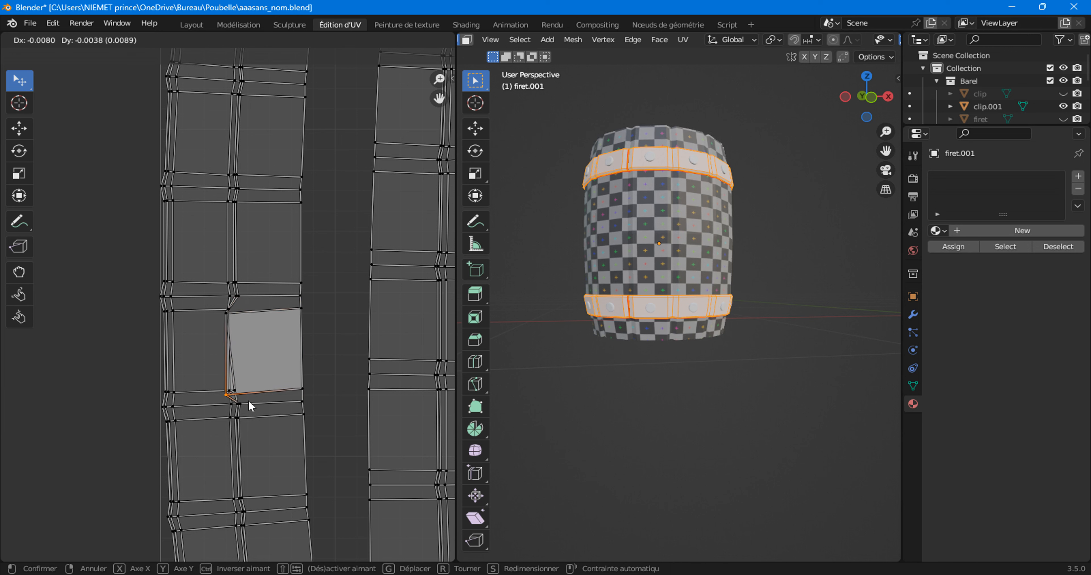
pyautogui.click(251, 399)
# Step: Move the face's two right corners outward, level with the left corners, so the face forms a straight-sided rectangle
pyautogui.click(302, 388)
pyautogui.press('g')
pyautogui.click(313, 397)
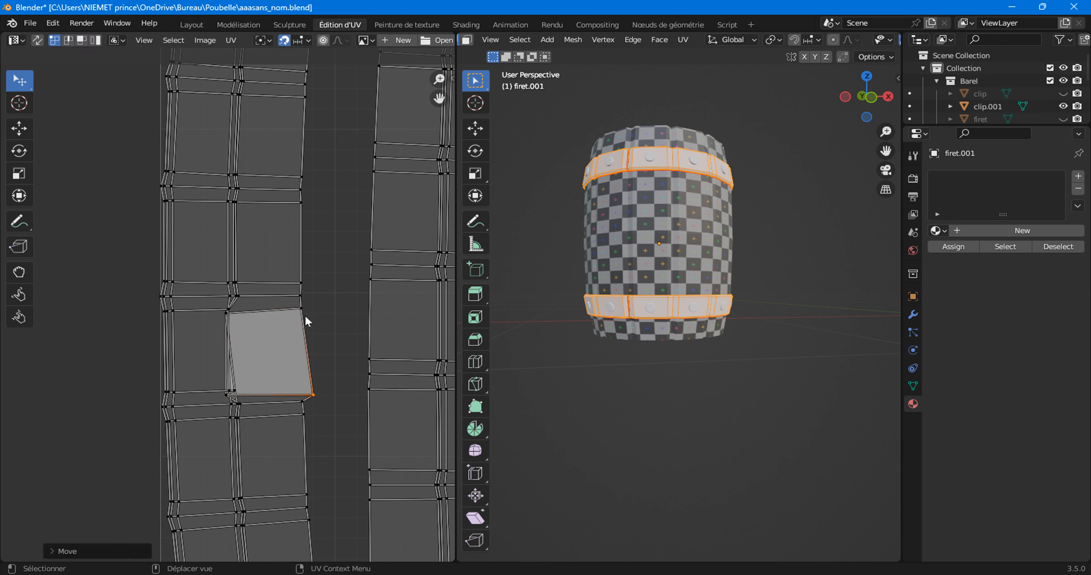
pyautogui.click(301, 309)
pyautogui.press('g')
pyautogui.click(332, 318)
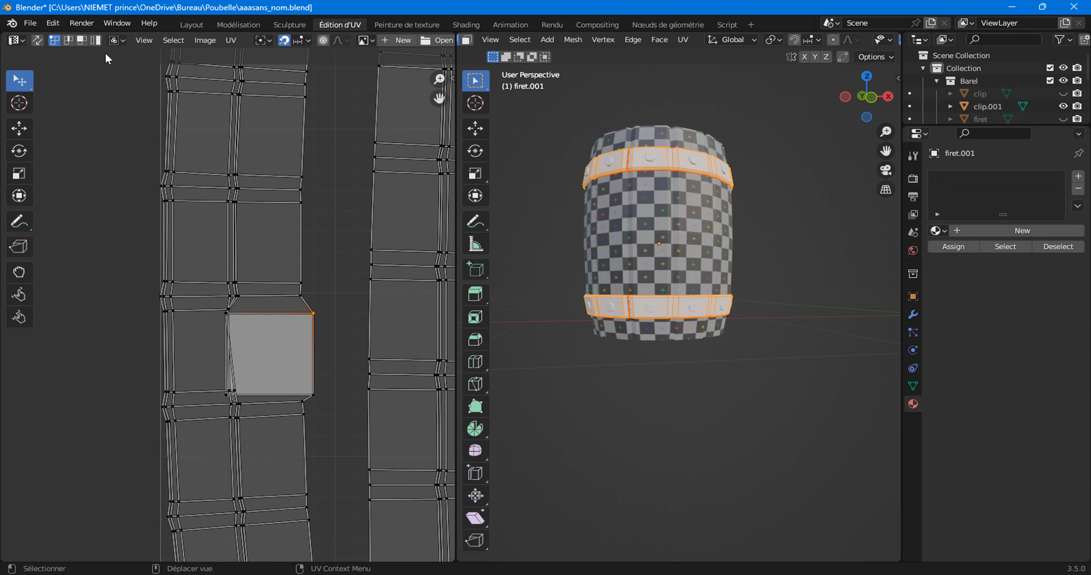
# Step: Select the squared face and straighten the rest of the left UV island with Follow Active Quads
pyautogui.click(83, 39)
pyautogui.click(282, 379)
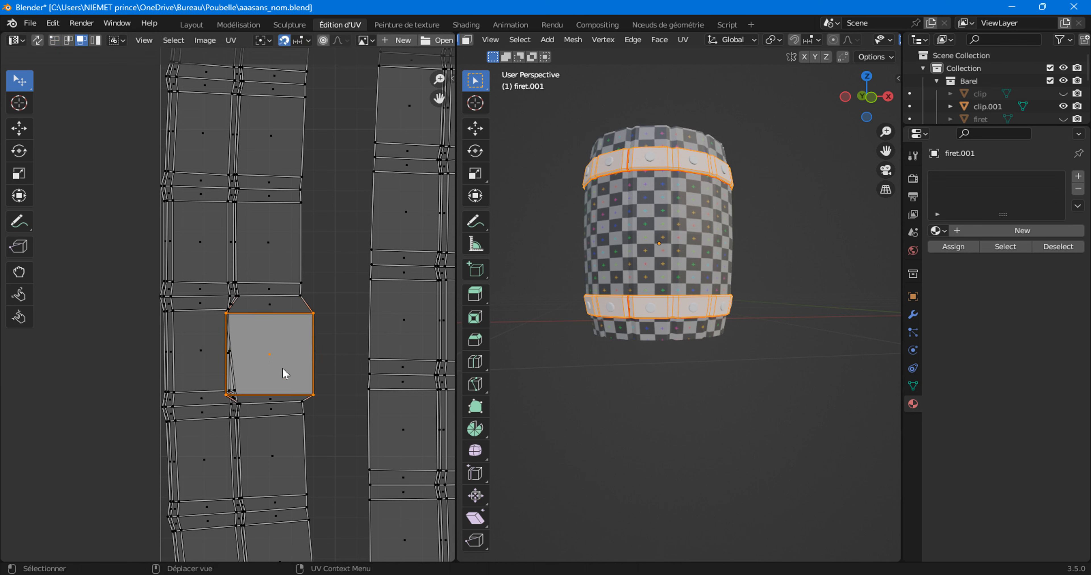
pyautogui.scroll(-4, 281, 333)
pyautogui.rightClick(257, 316)
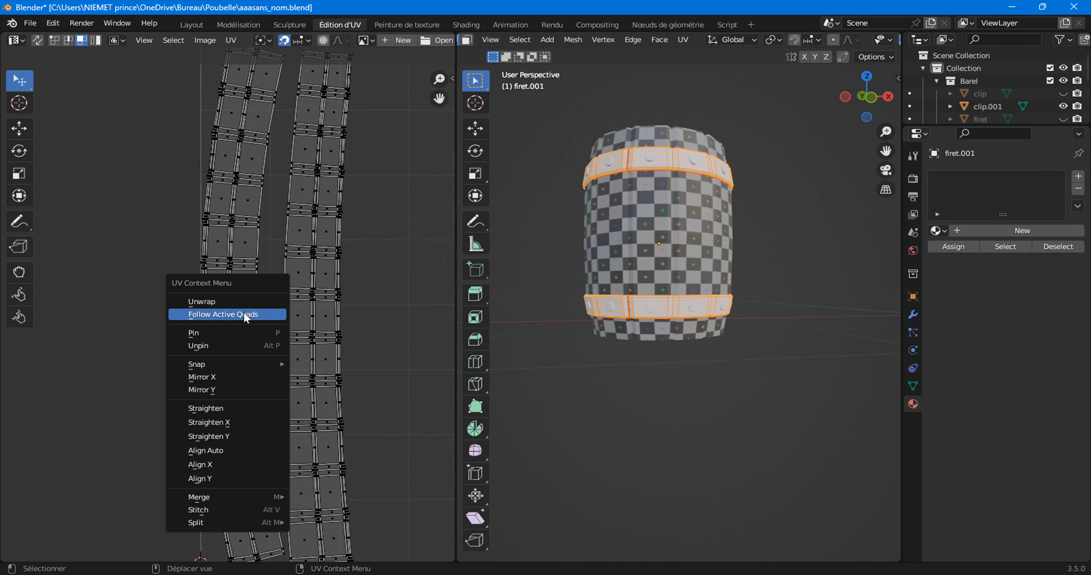
pyautogui.click(244, 315)
pyautogui.scroll(-3, 266, 258)
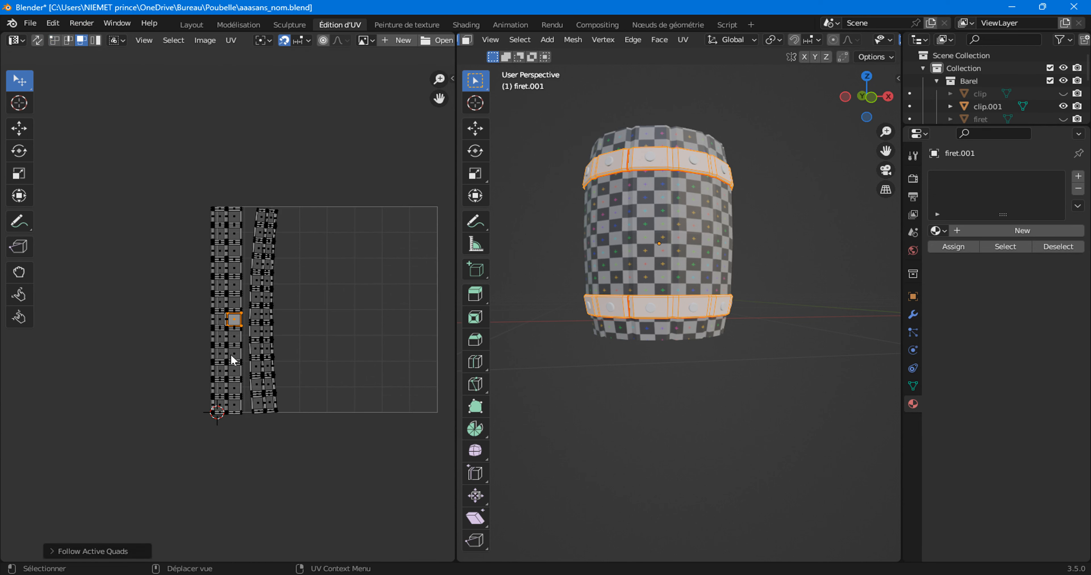
# Step: Pick a large left-column face midway along the right UV island and move its four corners into a straight rectangle
pyautogui.scroll(10, 231, 360)
pyautogui.scroll(-4, 234, 359)
pyautogui.moveTo(312, 370); pyautogui.dragTo(221, 372, button='middle')
pyautogui.scroll(3, 243, 340)
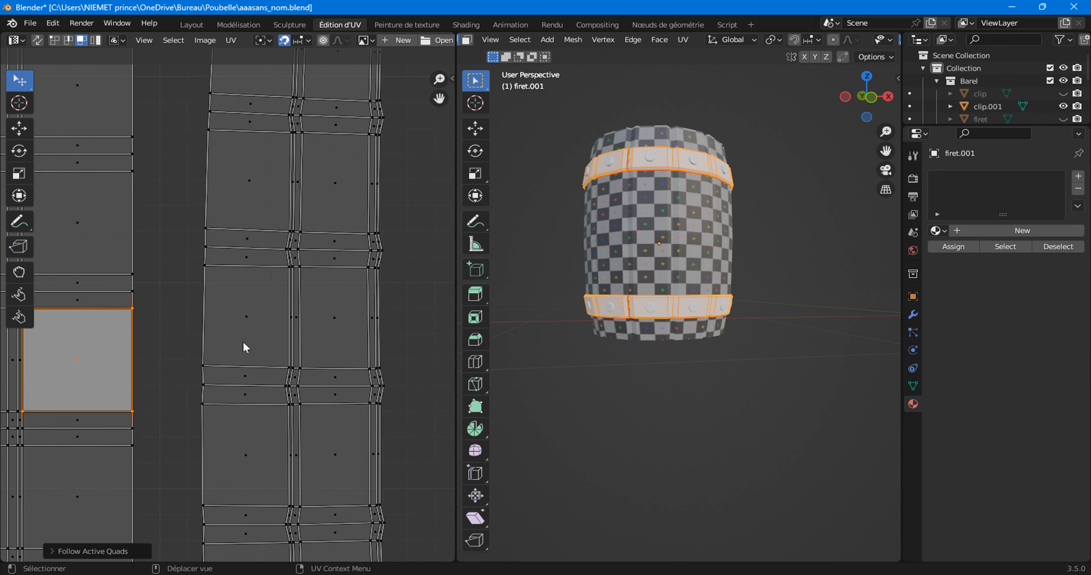
pyautogui.click(245, 340)
pyautogui.click(54, 41)
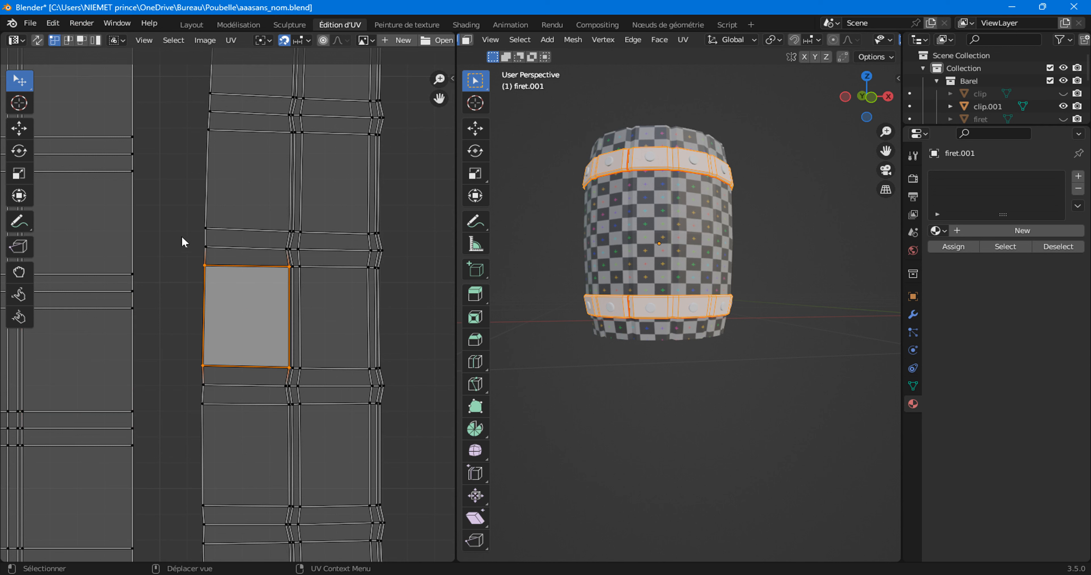
pyautogui.moveTo(205, 266); pyautogui.dragTo(187, 283)
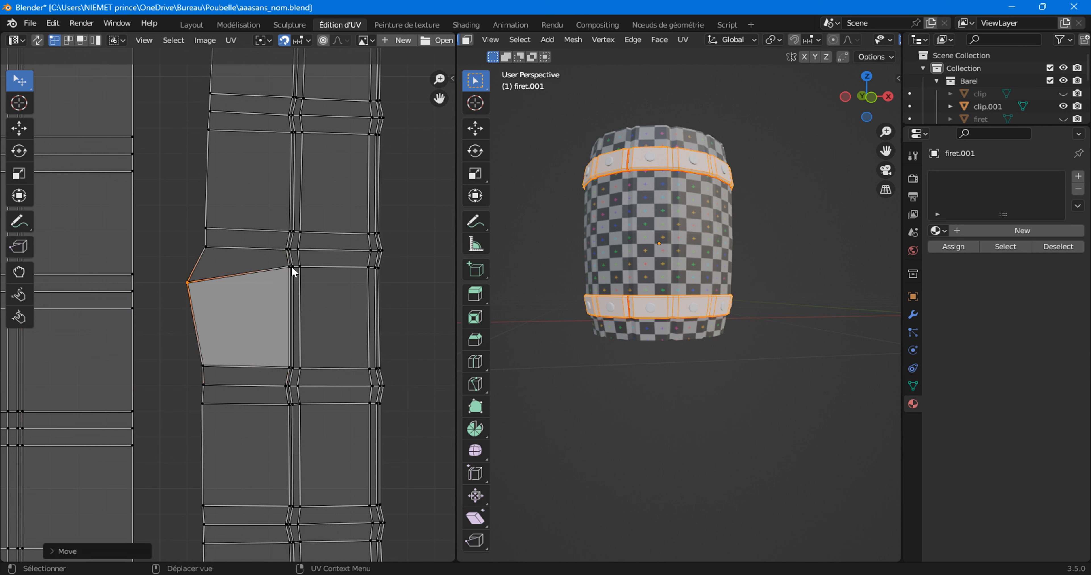
pyautogui.moveTo(291, 267); pyautogui.dragTo(297, 282)
pyautogui.moveTo(203, 366); pyautogui.dragTo(183, 370)
pyautogui.moveTo(287, 367); pyautogui.dragTo(294, 360)
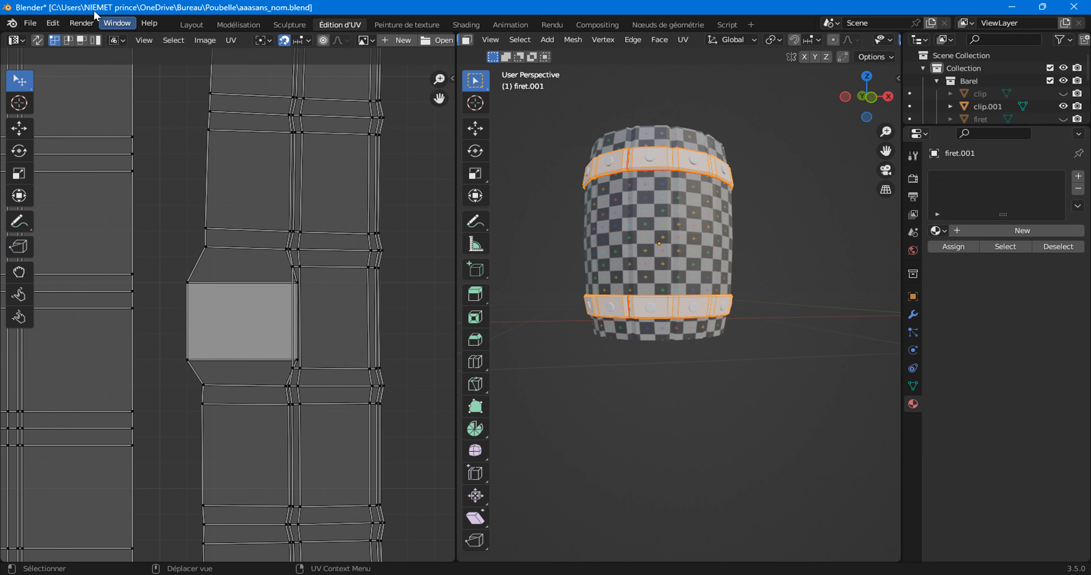
# Step: Select the squared face on the right UV island and straighten the island around it with Follow Active Quads
pyautogui.click(81, 40)
pyautogui.click(245, 322)
pyautogui.scroll(-7, 245, 320)
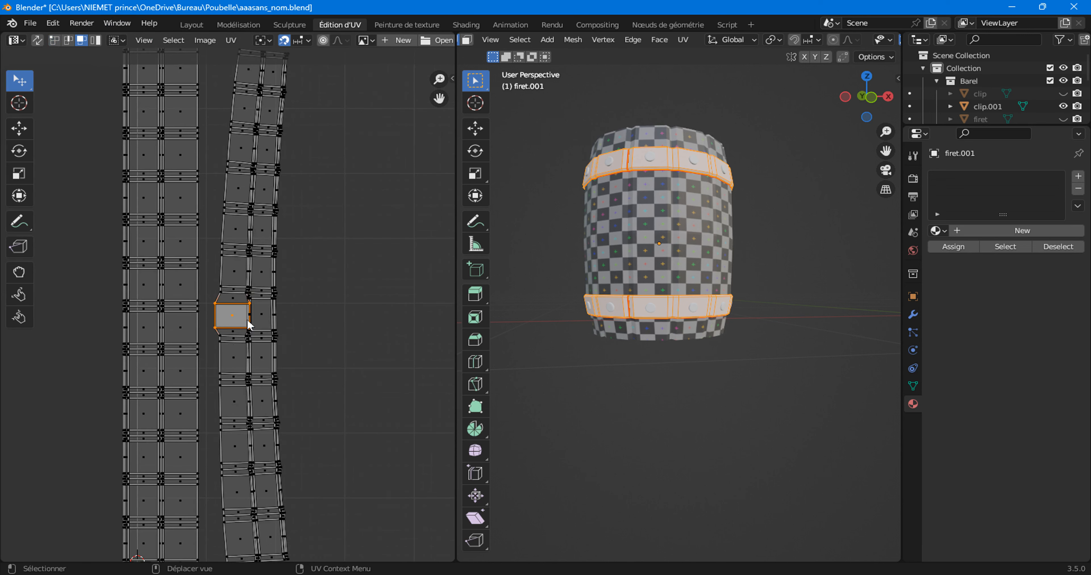
pyautogui.scroll(-3, 245, 313)
pyautogui.rightClick(248, 311)
pyautogui.click(247, 309)
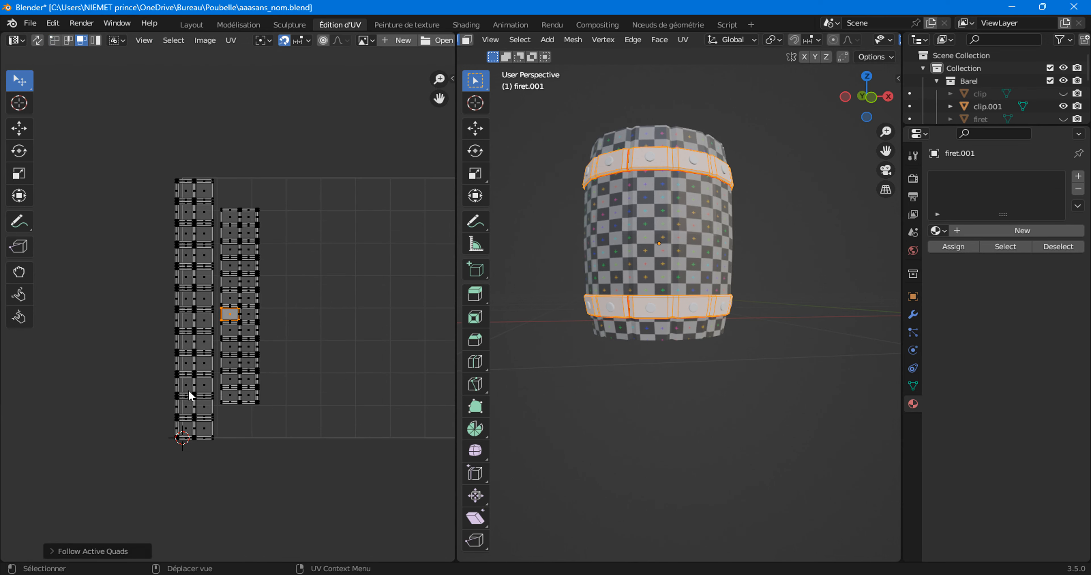
# Step: Select the whole right UV island and scale it along Y by about 1.4 to roughly match the left island's length
pyautogui.scroll(2, 284, 376)
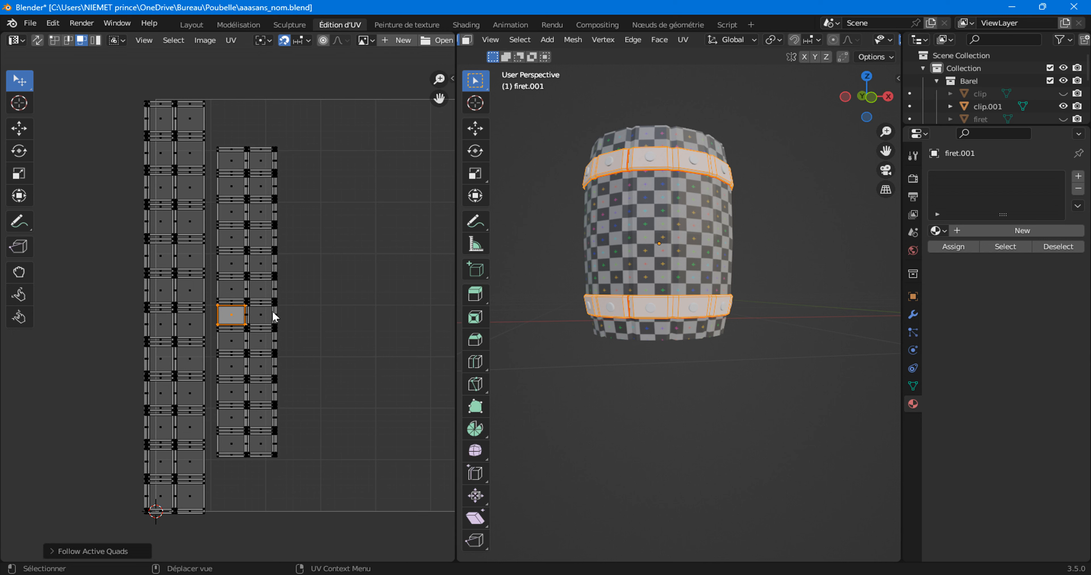
pyautogui.press('l')
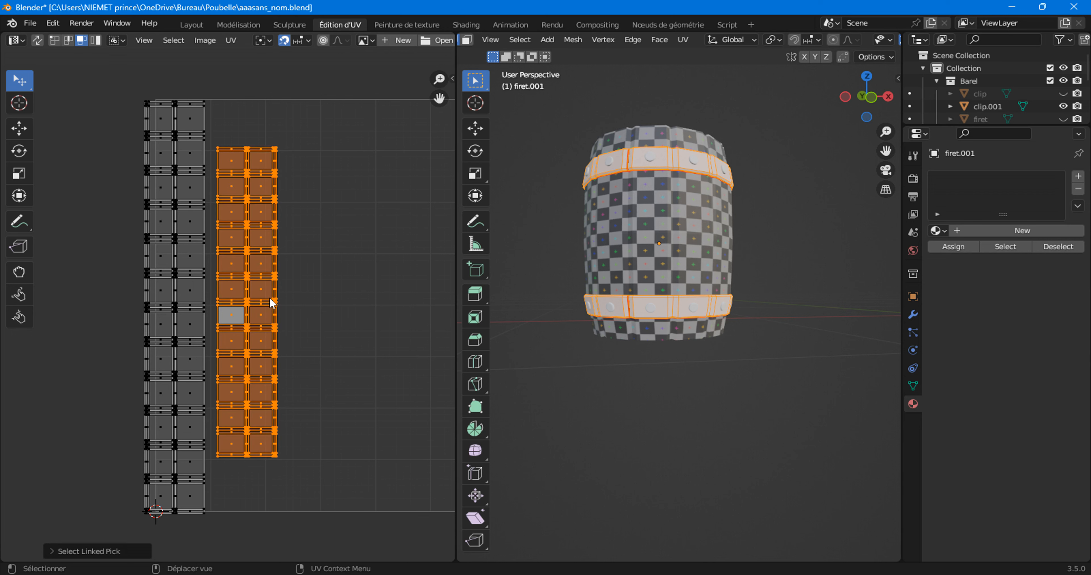
pyautogui.press('s')
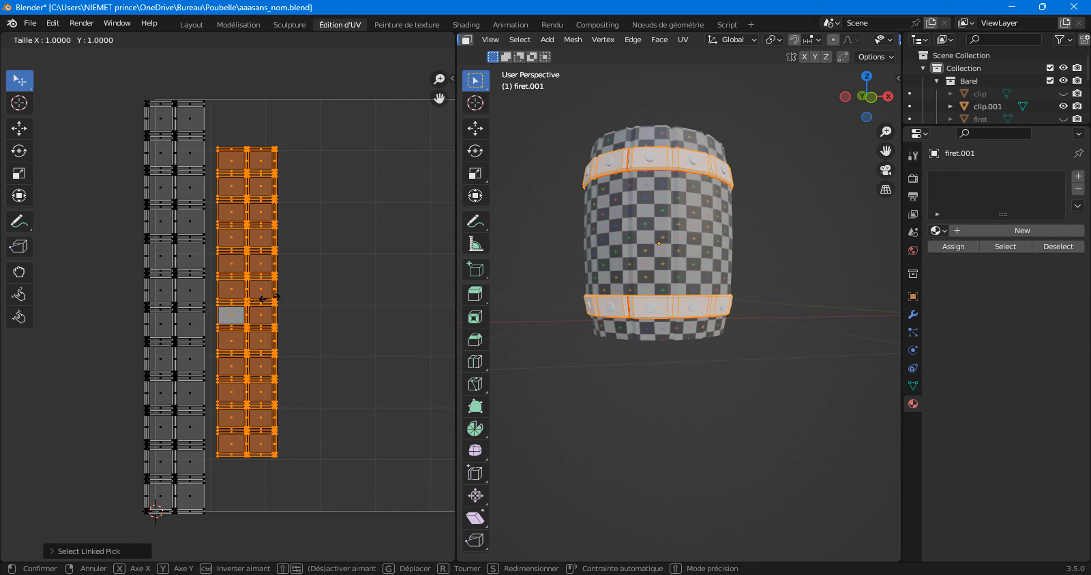
pyautogui.press('y')
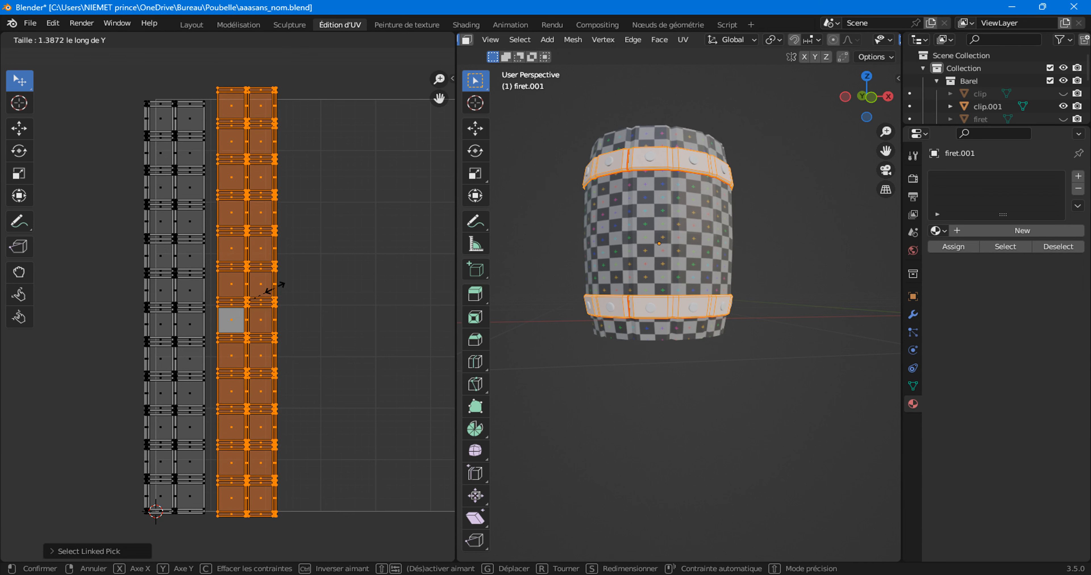
pyautogui.click(267, 286)
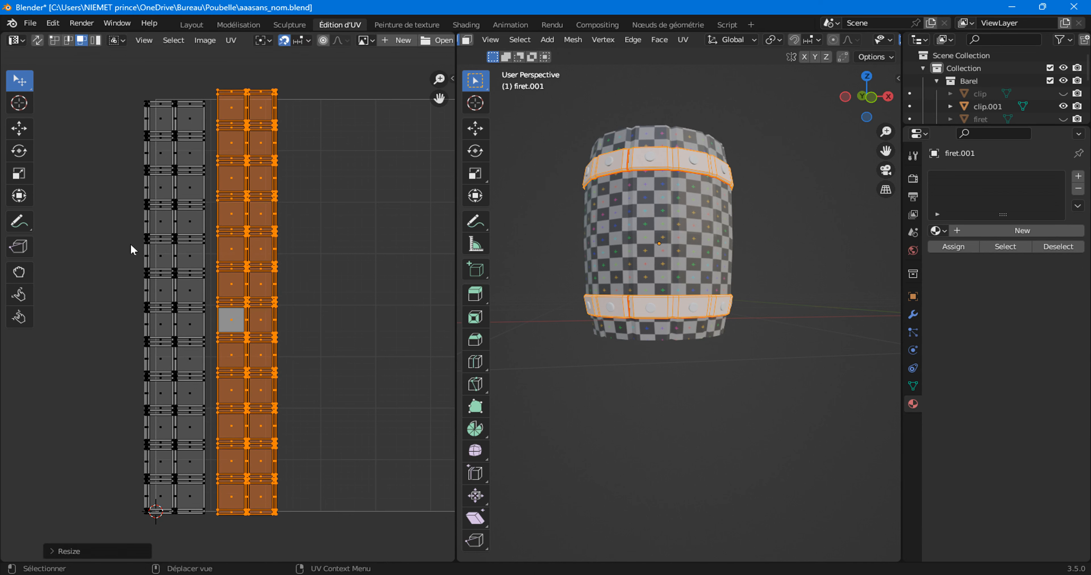
# Step: Add the left UV island to the selection and apply Average Islands Scale with Non-Uniform enabled
pyautogui.press('l')
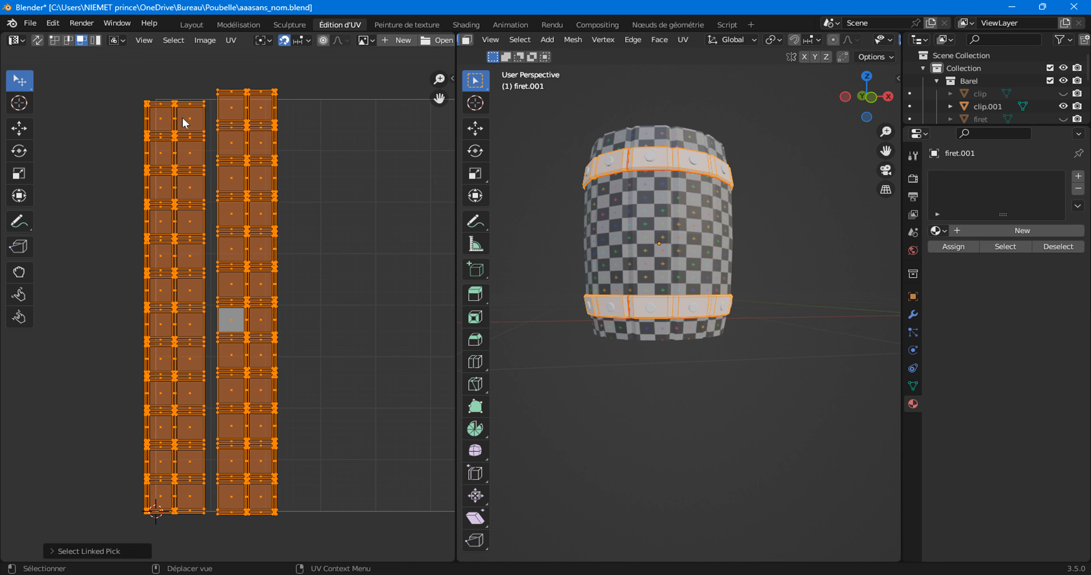
pyautogui.click(228, 41)
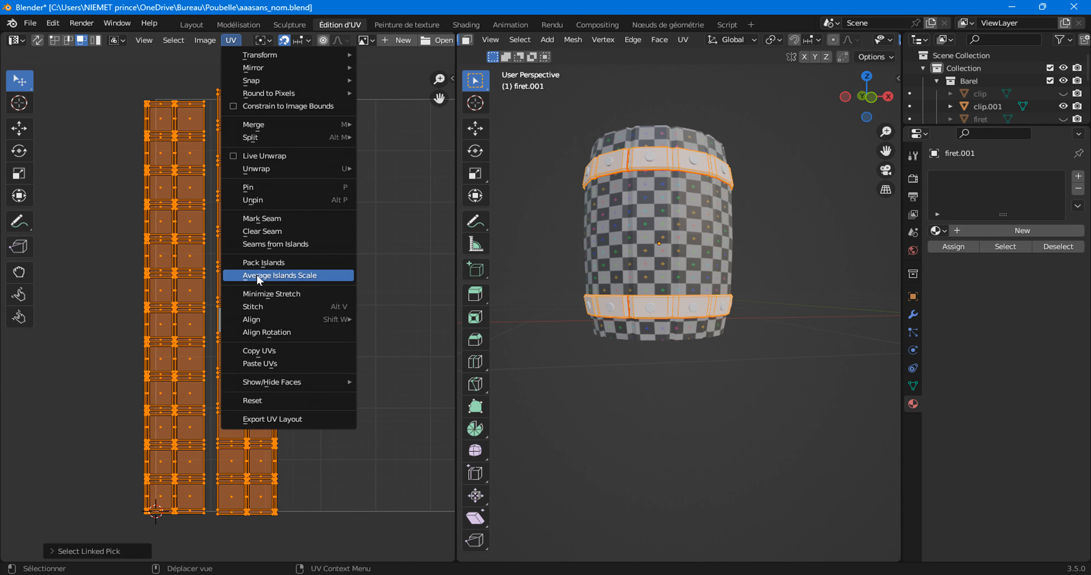
pyautogui.click(299, 282)
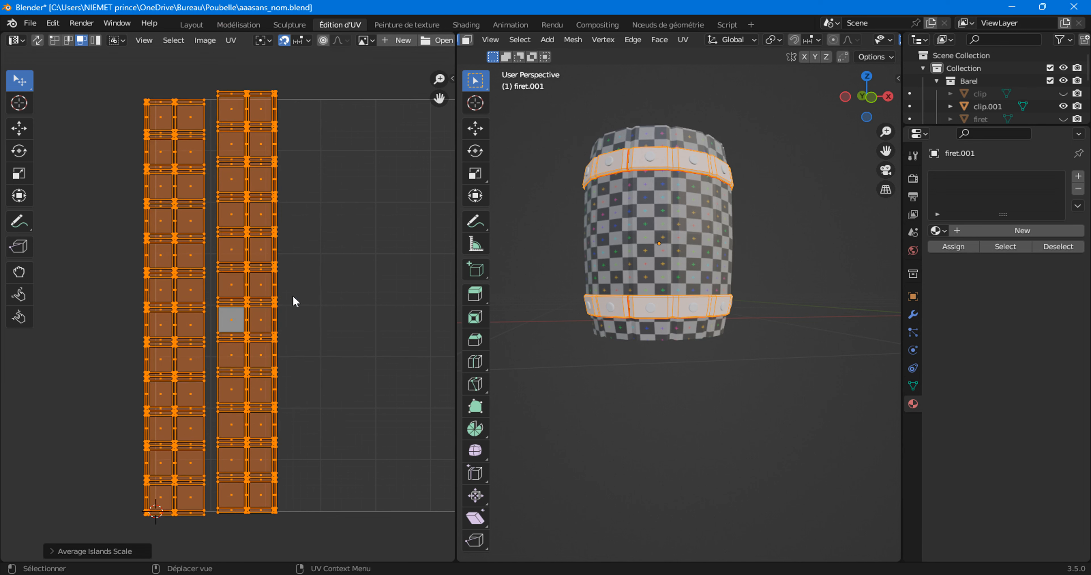
pyautogui.click(87, 551)
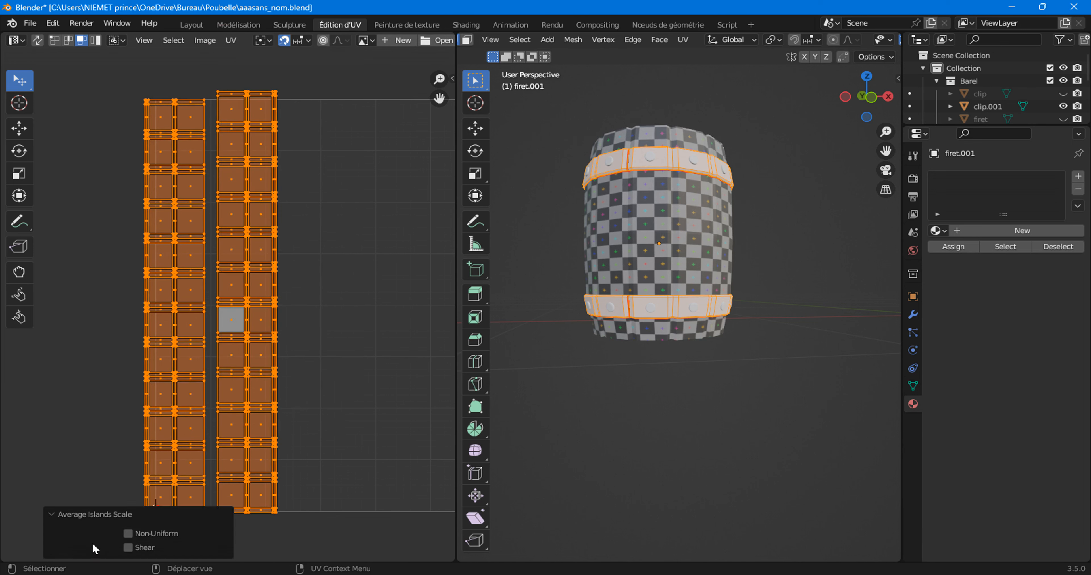
pyautogui.click(127, 534)
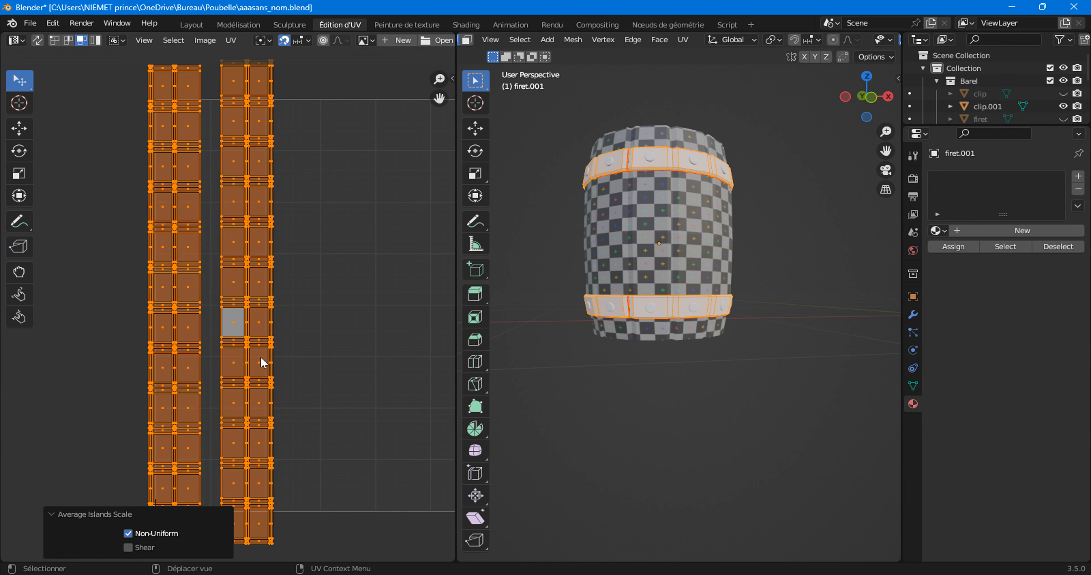
pyautogui.scroll(-2, 269, 368)
pyautogui.scroll(1, 269, 369)
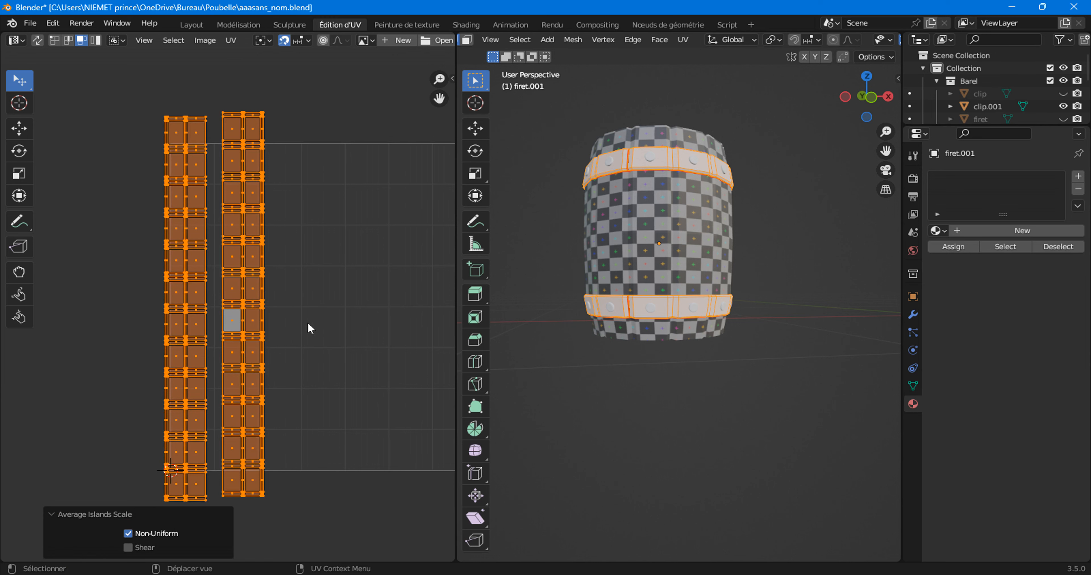
# Step: Return to the Layout workspace, assign the existing checker material Matériau to the hoops, and inspect their texture with the object deselected
pyautogui.click(191, 24)
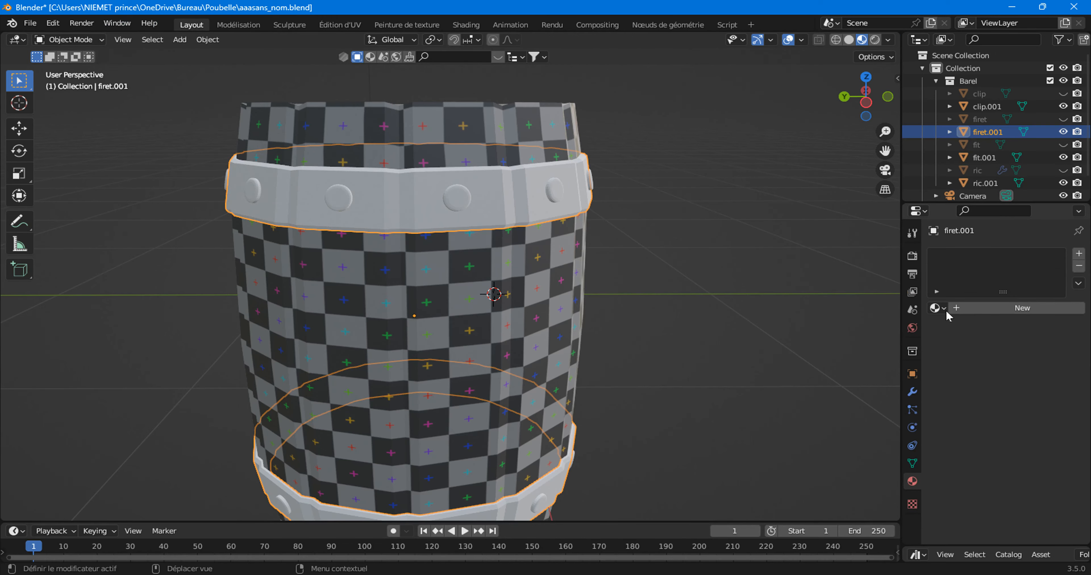
pyautogui.click(937, 308)
pyautogui.click(855, 354)
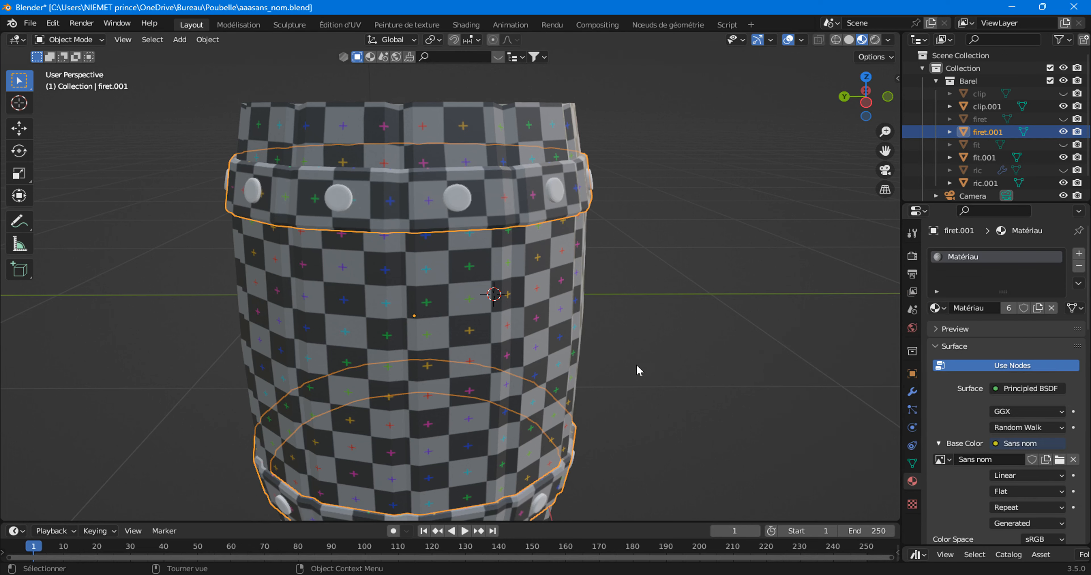
pyautogui.scroll(-4, 601, 350)
pyautogui.scroll(4, 569, 303)
pyautogui.click(663, 389)
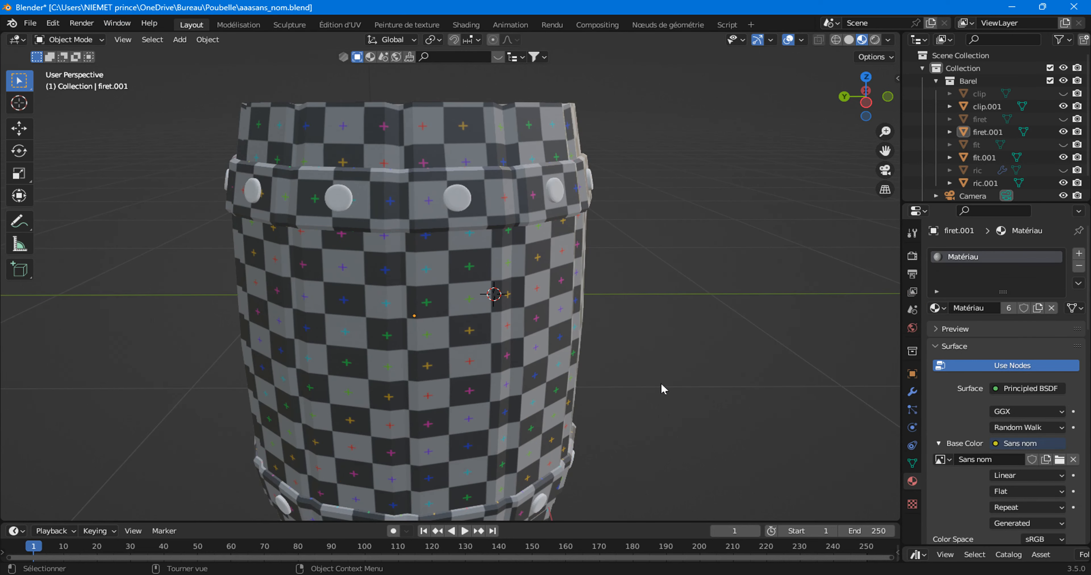
pyautogui.moveTo(589, 429); pyautogui.dragTo(698, 344, button='middle')
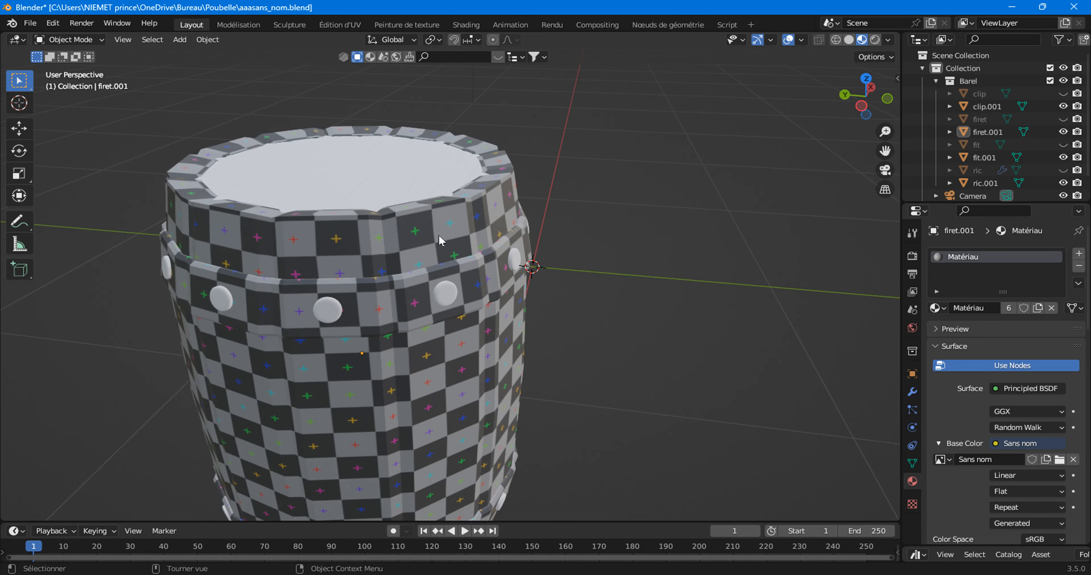
# Step: Select the barrel's end lids, check them from both ends, and open them in the Modeling workspace outside local view
pyautogui.click(403, 197)
pyautogui.scroll(-4, 406, 198)
pyautogui.moveTo(510, 308); pyautogui.dragTo(504, 182, button='middle')
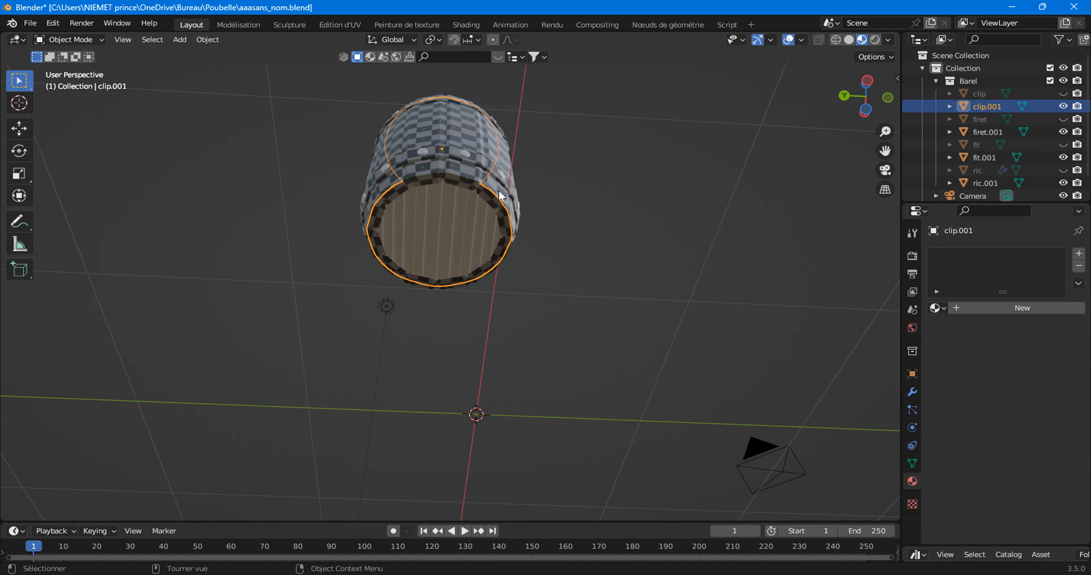
pyautogui.moveTo(514, 228); pyautogui.dragTo(486, 296, button='middle')
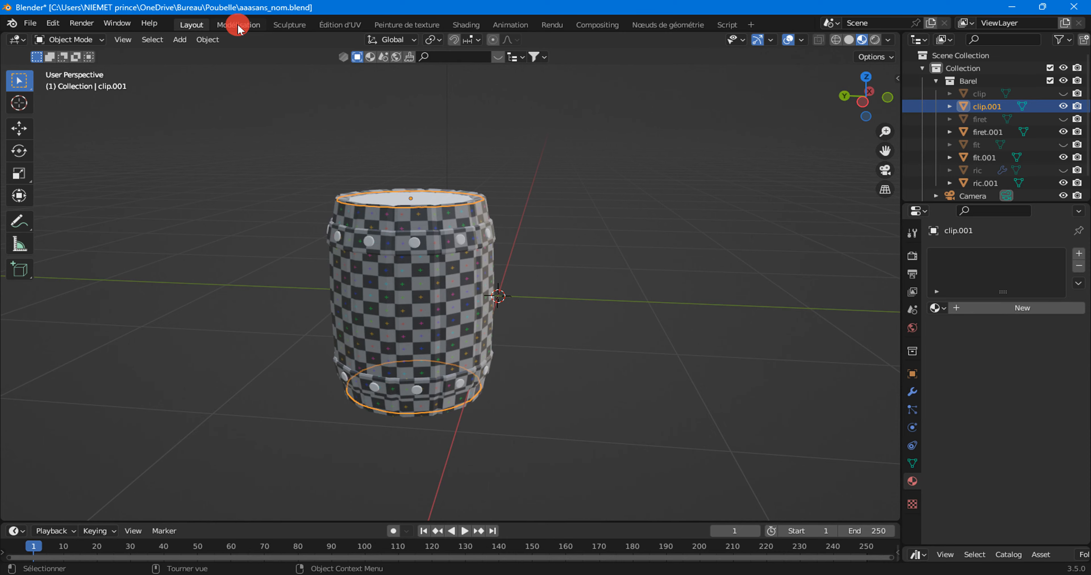
pyautogui.click(238, 25)
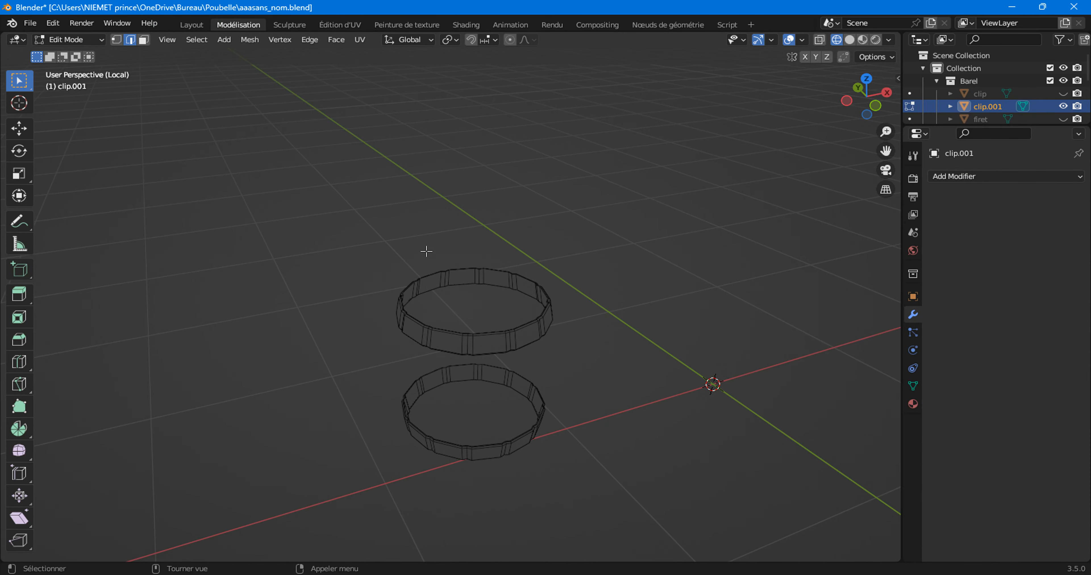
pyautogui.press('KP_Divide')
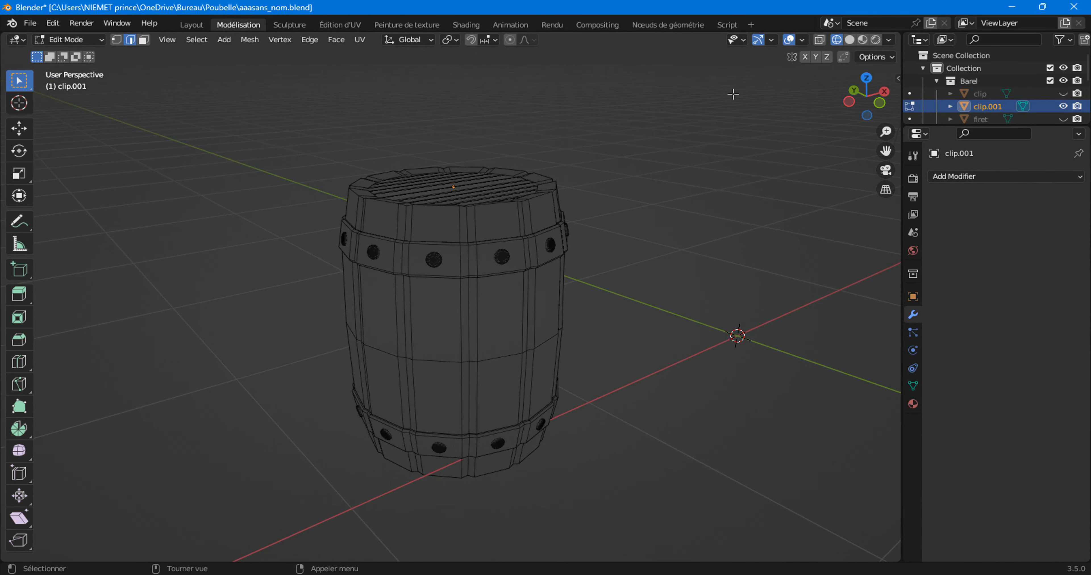
# Step: Display the barrel in solid shading with X-ray turned off and bring the top lid into view for editing
pyautogui.click(850, 40)
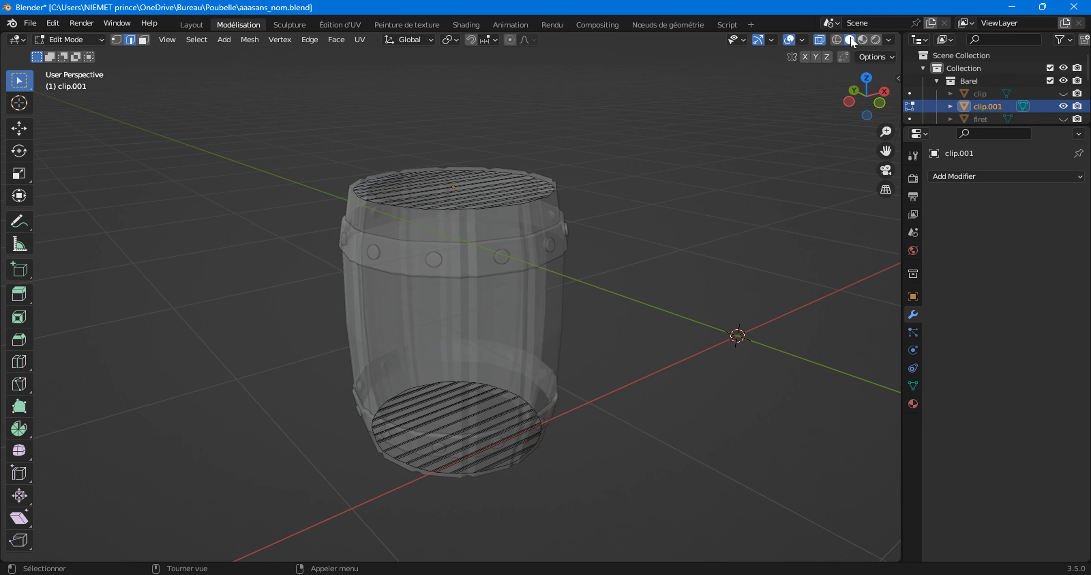
pyautogui.click(820, 40)
pyautogui.moveTo(712, 296); pyautogui.dragTo(276, 299, button='middle')
pyautogui.click(389, 300)
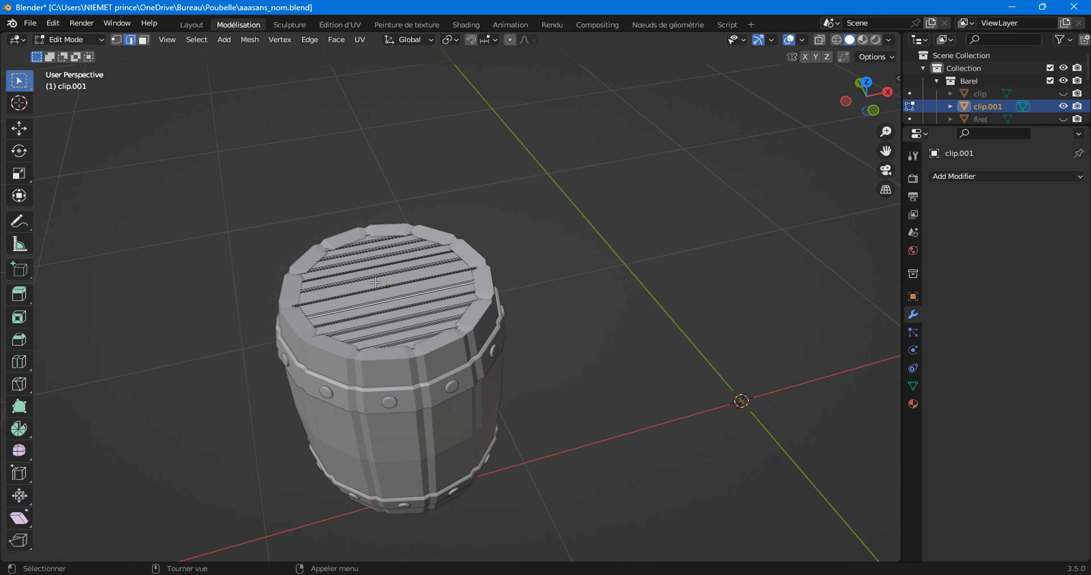
# Step: Select all linked geometry of the barrel's end lids, isolate them in local view, and unwrap them with Cube Projection
pyautogui.hotkey('ctrl', 'l')
pyautogui.moveTo(436, 370); pyautogui.dragTo(410, 234, button='middle')
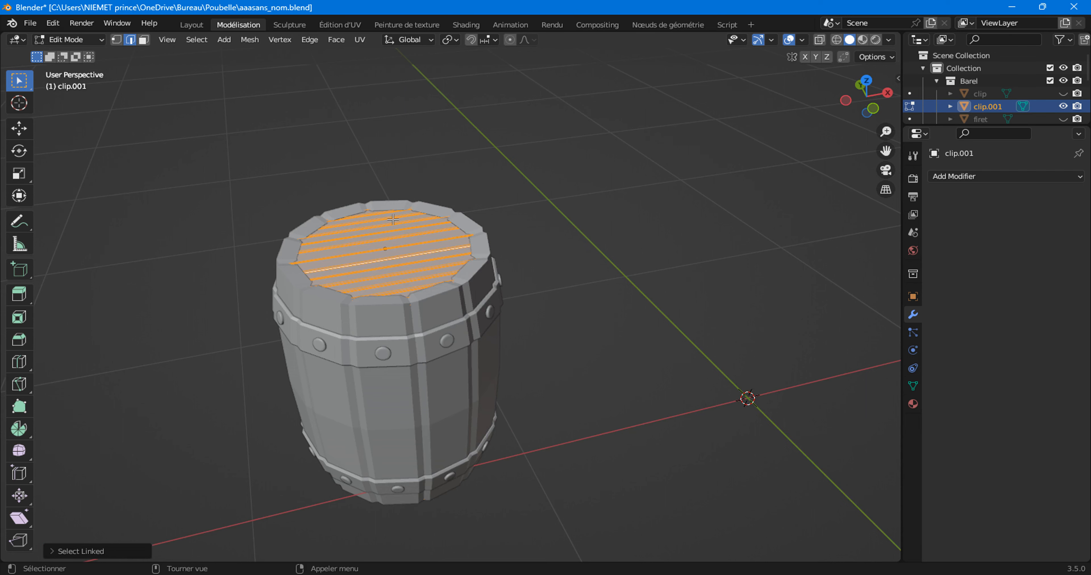
pyautogui.press('KP_Divide')
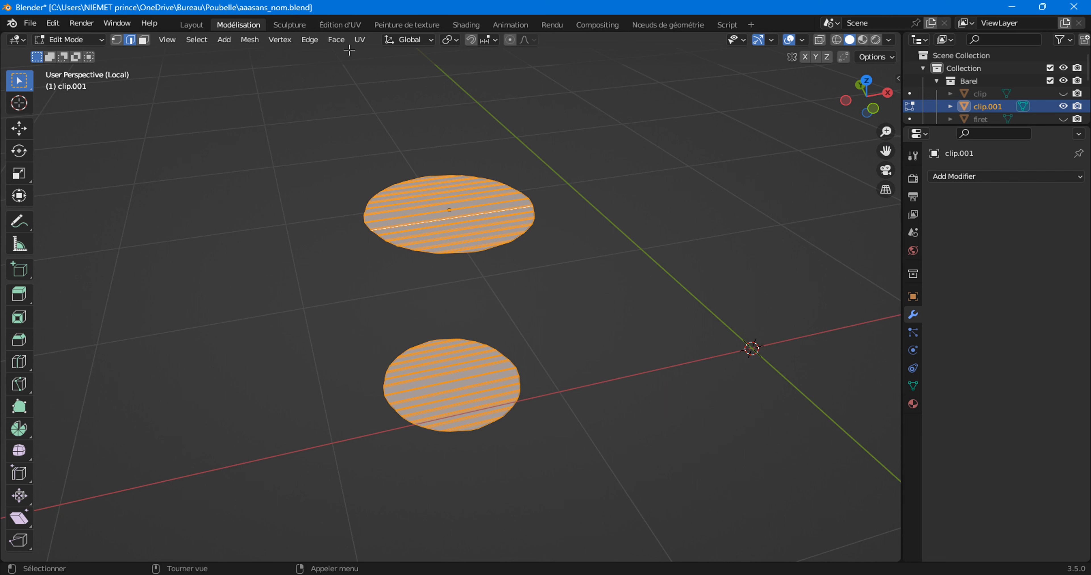
pyautogui.click(359, 40)
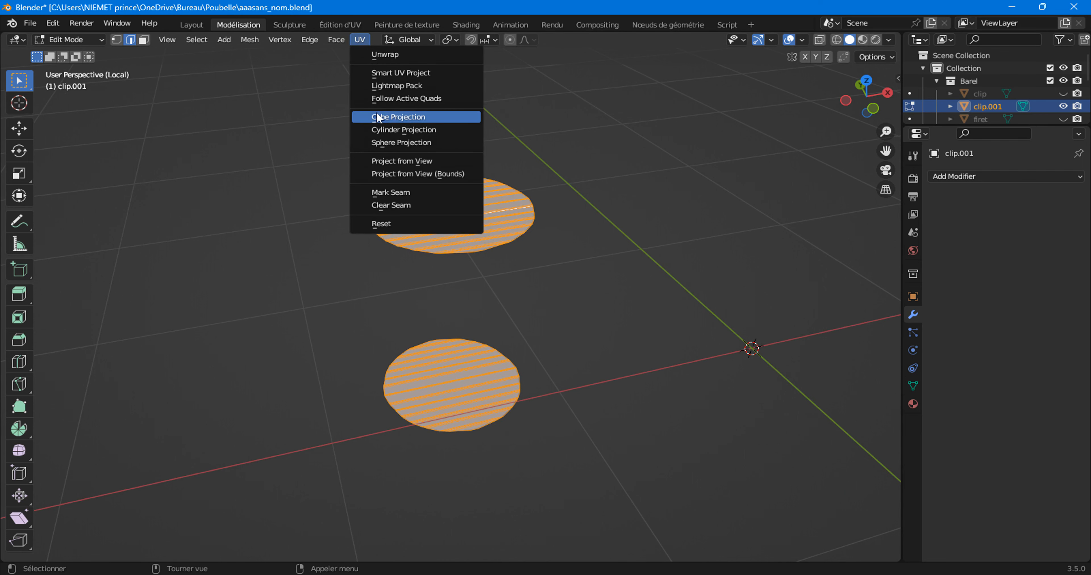
pyautogui.click(413, 115)
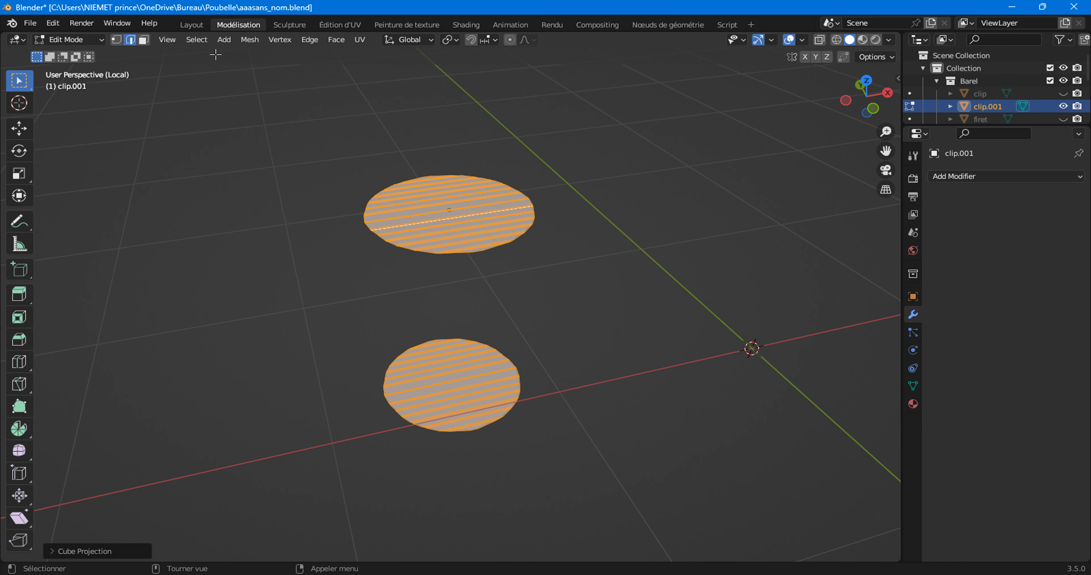
# Step: Open the end lids in the UV Editing workspace and assign the existing checker material Matériau to them
pyautogui.click(190, 23)
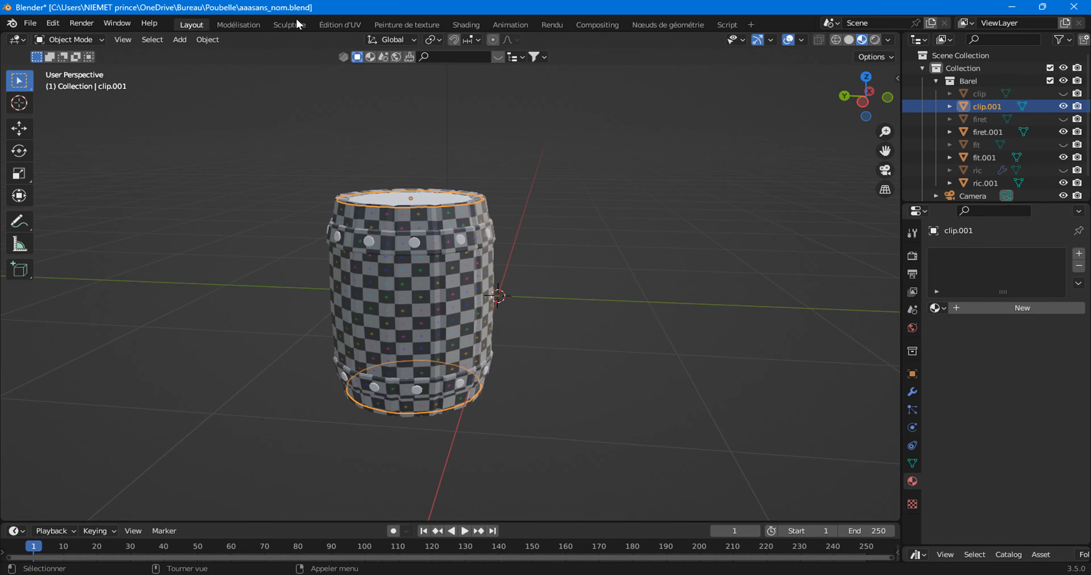
pyautogui.click(342, 24)
pyautogui.scroll(-2, 358, 227)
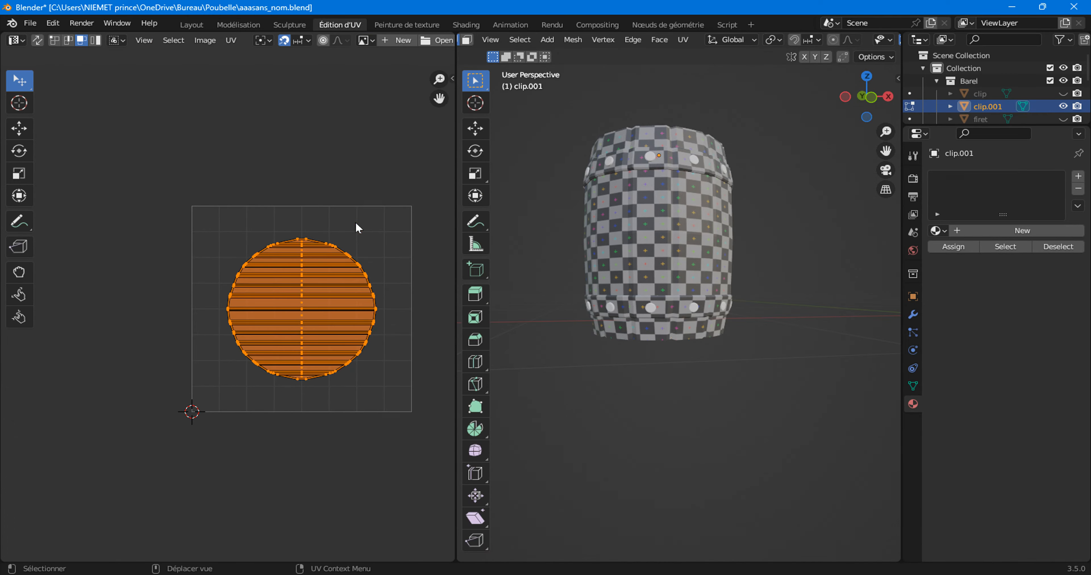
pyautogui.scroll(3, 331, 232)
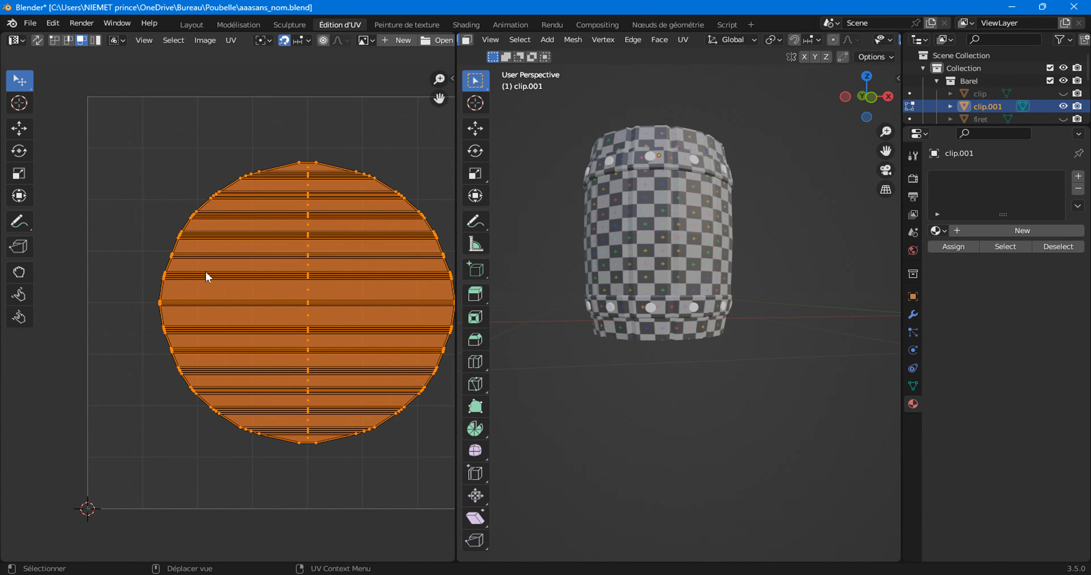
pyautogui.moveTo(681, 254); pyautogui.dragTo(703, 301, button='middle')
pyautogui.click(940, 229)
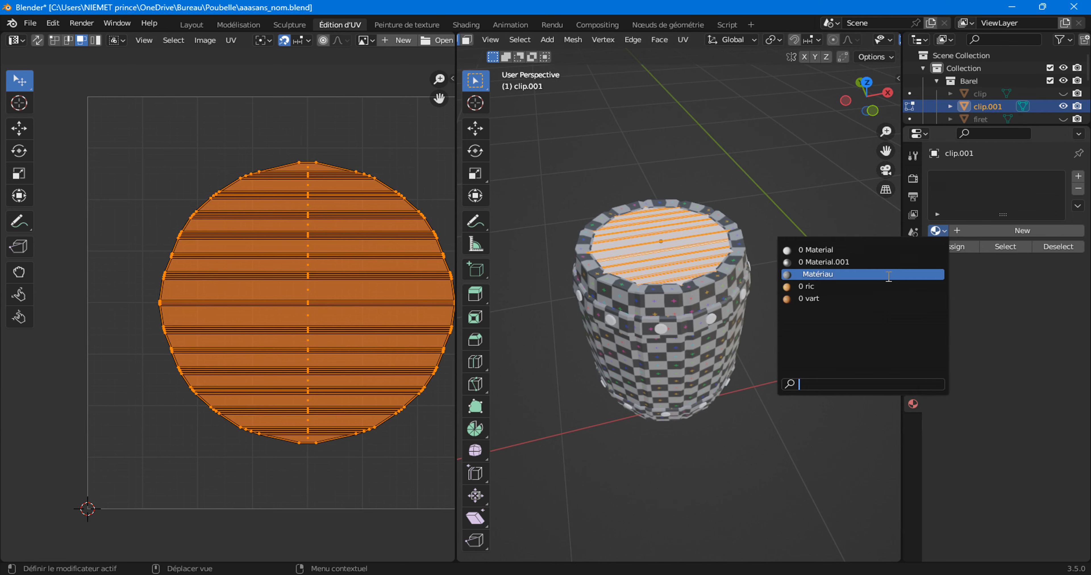
pyautogui.click(886, 275)
pyautogui.scroll(8, 667, 295)
pyautogui.scroll(-6, 667, 295)
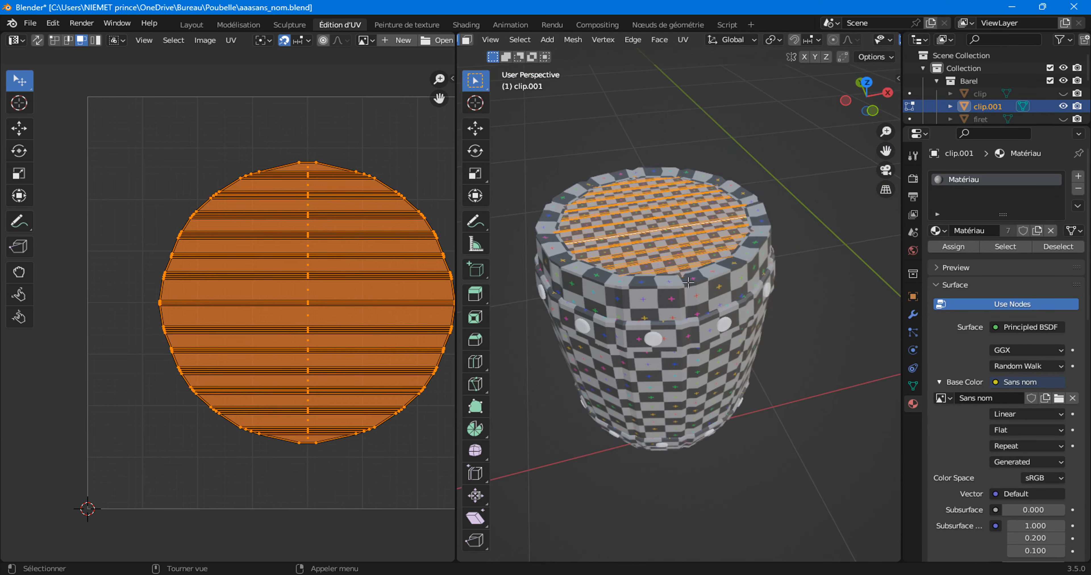
pyautogui.moveTo(685, 285); pyautogui.dragTo(691, 293, button='middle')
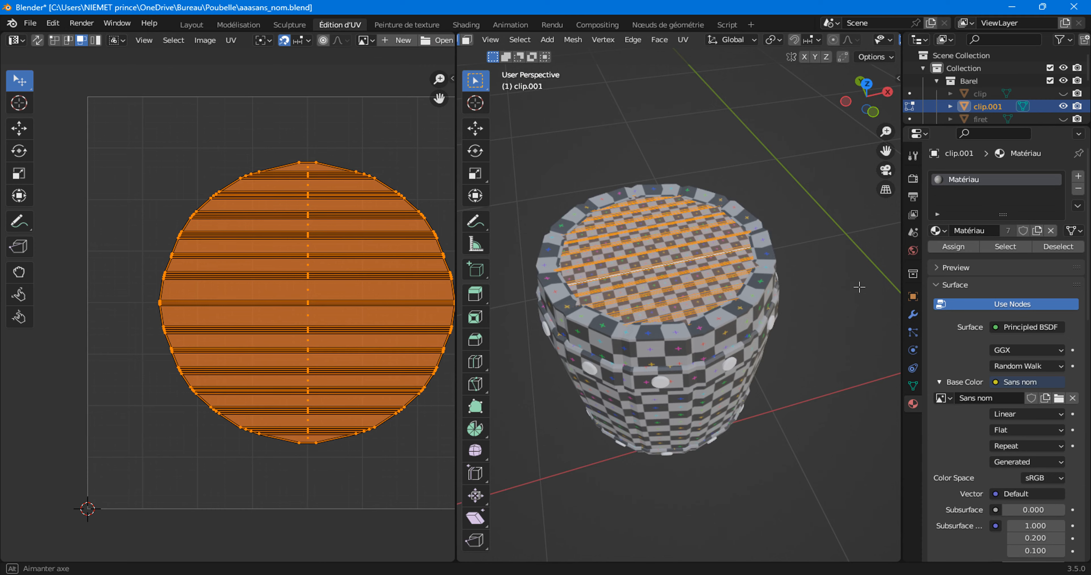
# Step: Display the checker image behind the lids' UVs and scale the UV islands down to about 0.522
pyautogui.press('Tab')
pyautogui.press('Tab')
pyautogui.scroll(-1, 360, 319)
pyautogui.scroll(-5, 359, 319)
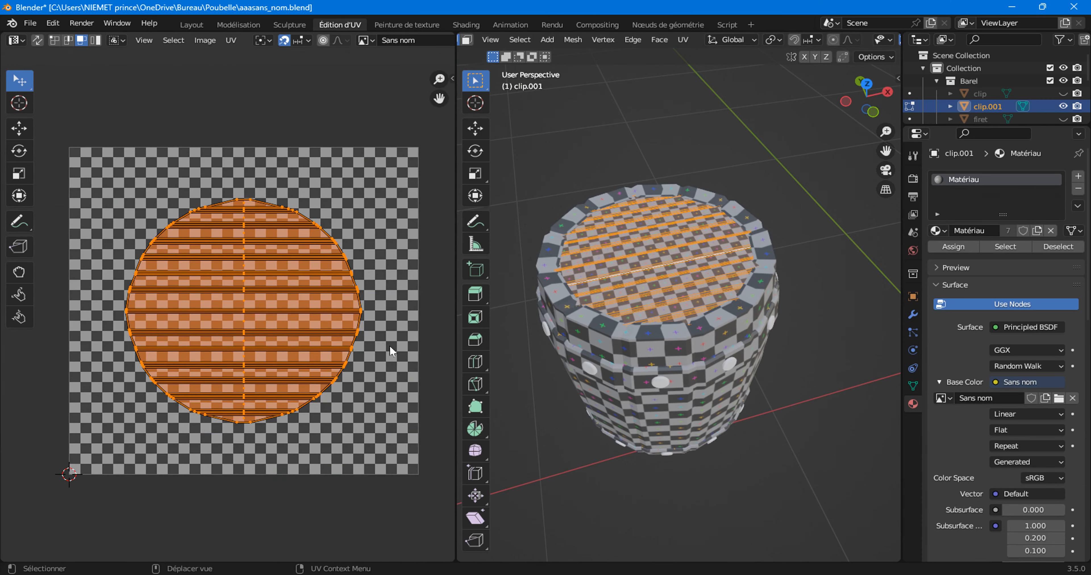
pyautogui.press('s')
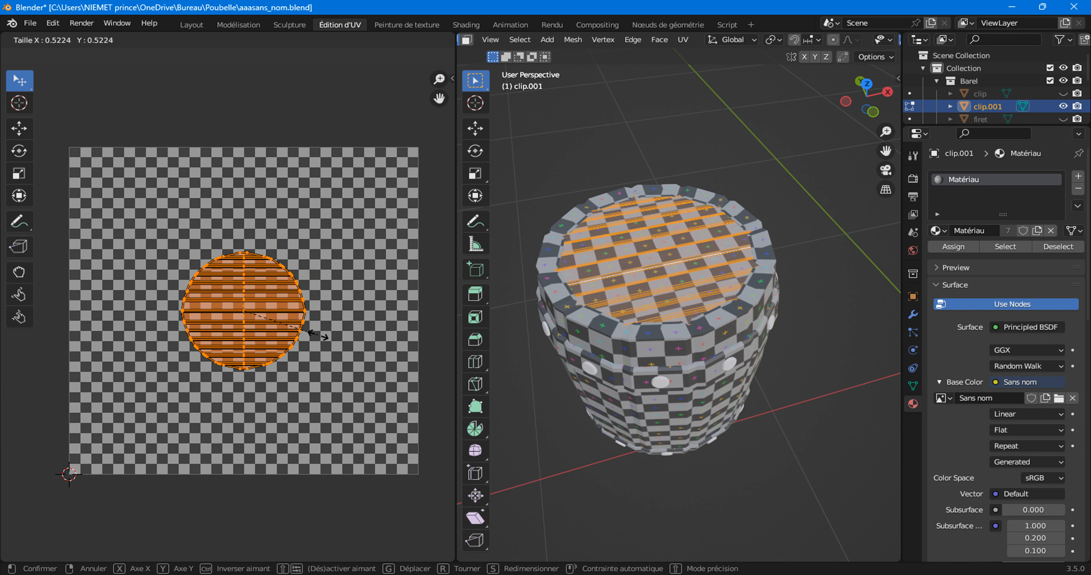
pyautogui.click(320, 337)
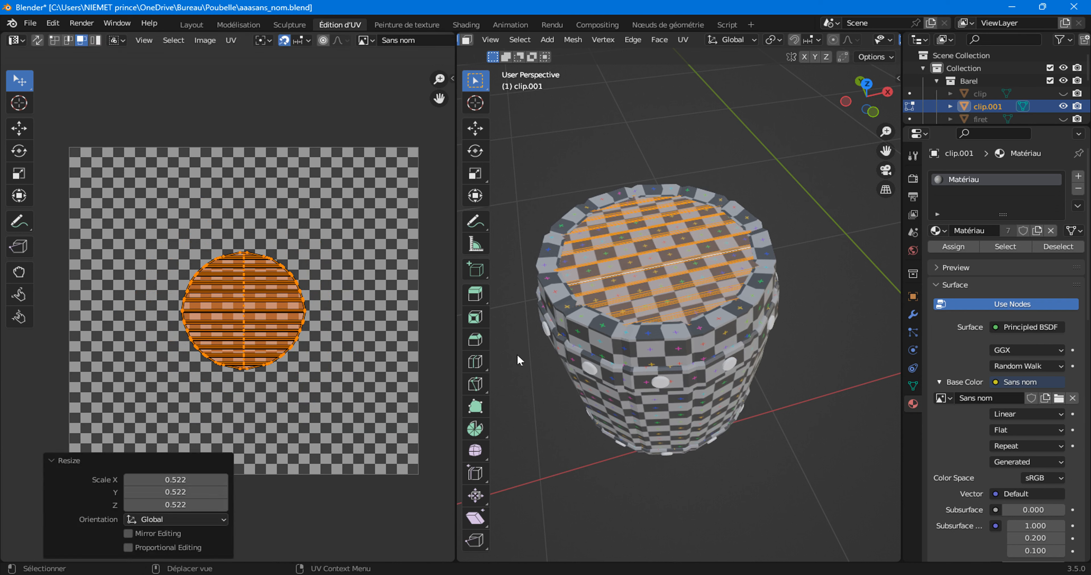
pyautogui.moveTo(728, 296); pyautogui.dragTo(753, 305, button='middle')
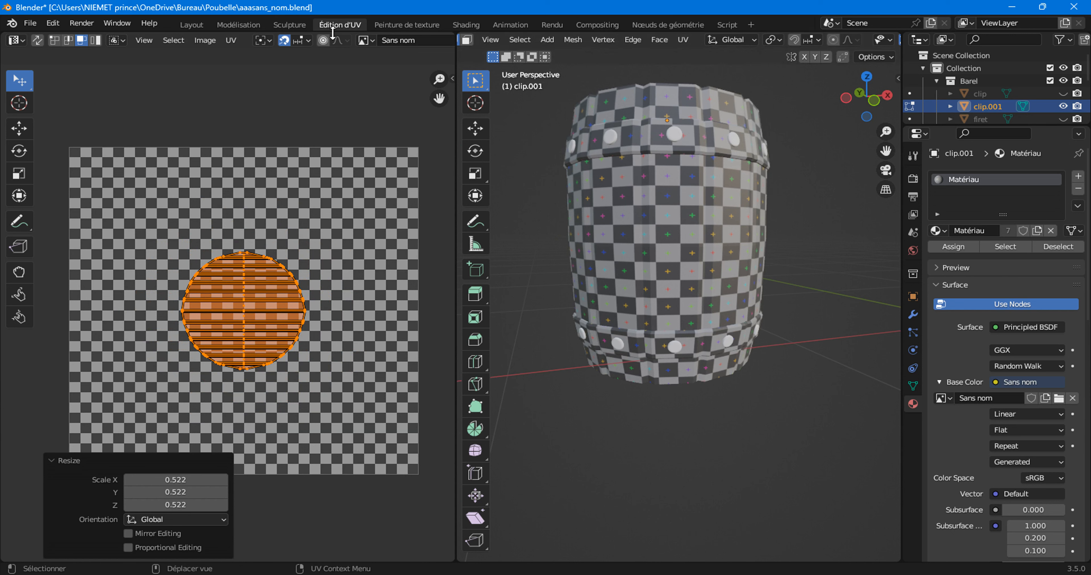
# Step: Take the lids out of local view in the Modeling workspace and return to the Layout workspace
pyautogui.click(192, 25)
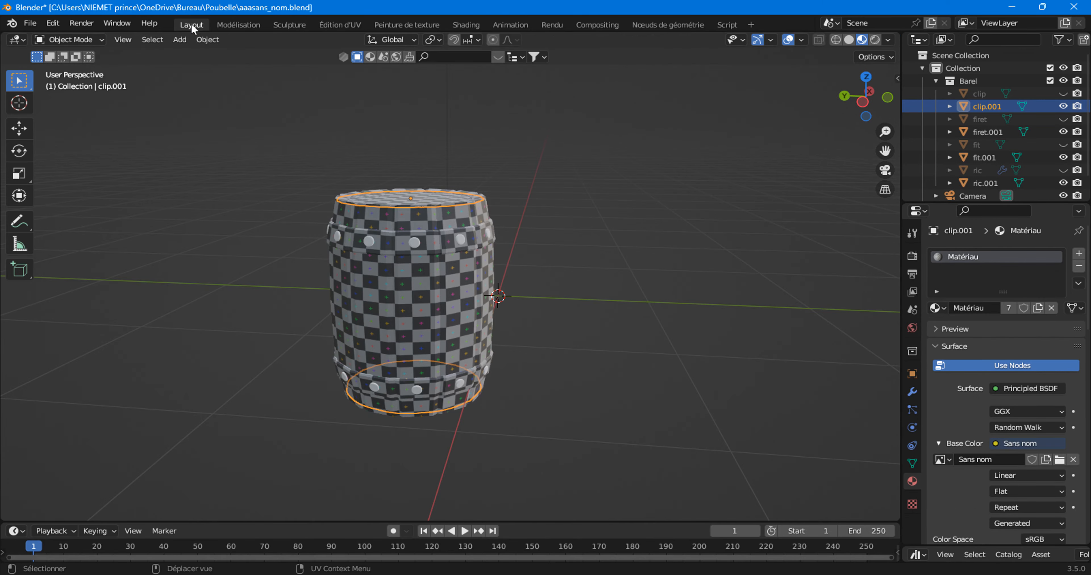
pyautogui.click(240, 25)
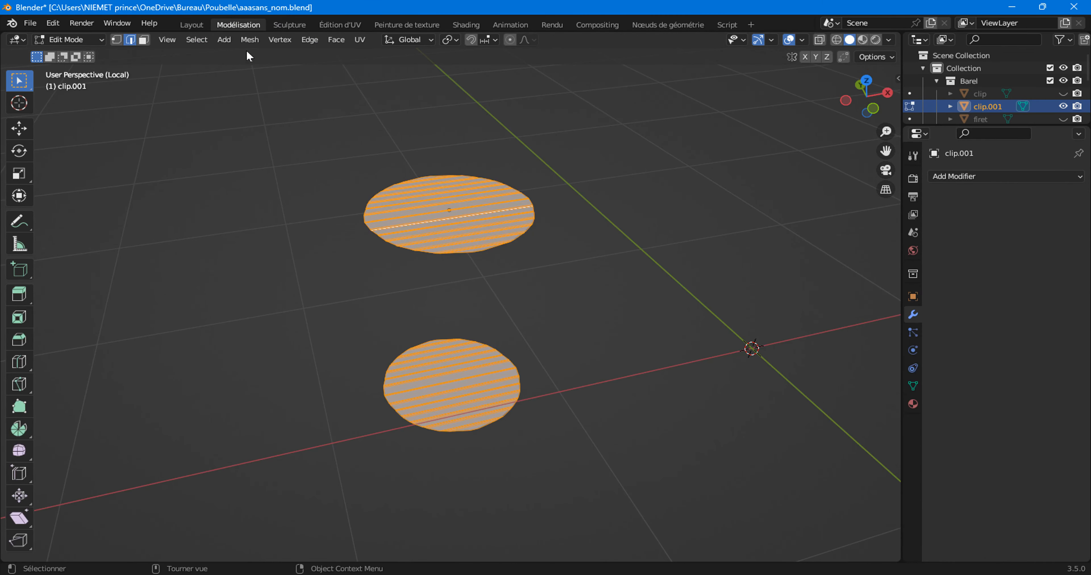
pyautogui.press('KP_Divide')
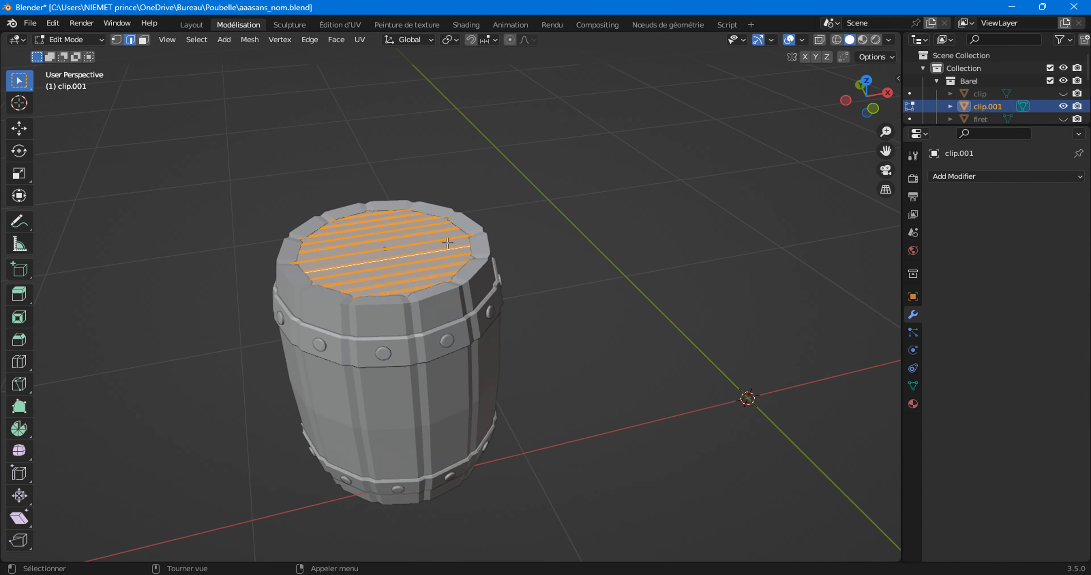
pyautogui.click(181, 24)
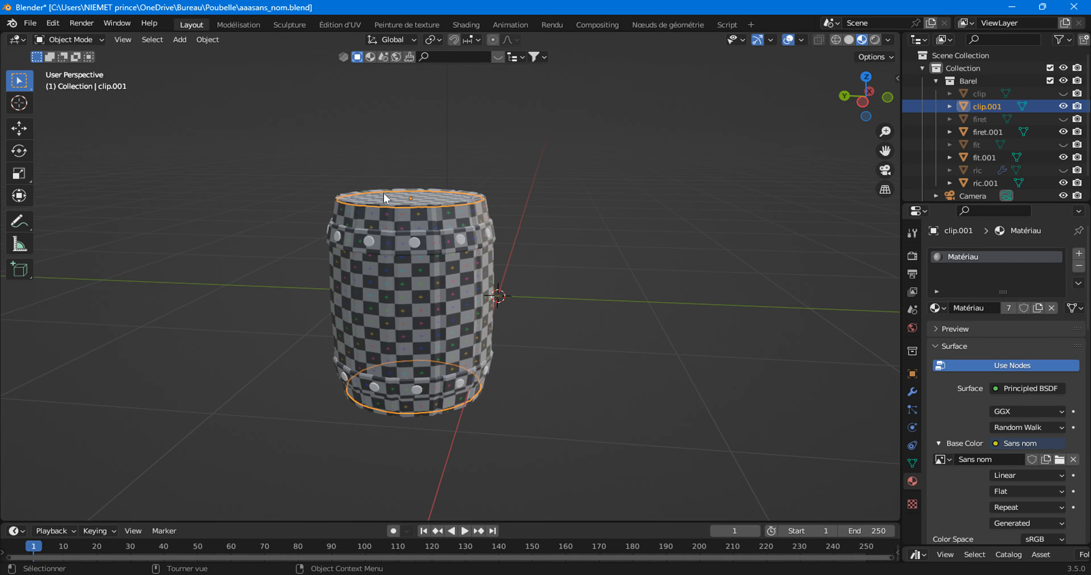
# Step: Select the barrel's rivets, open them for editing in the Modeling workspace, and select all their geometry
pyautogui.click(408, 245)
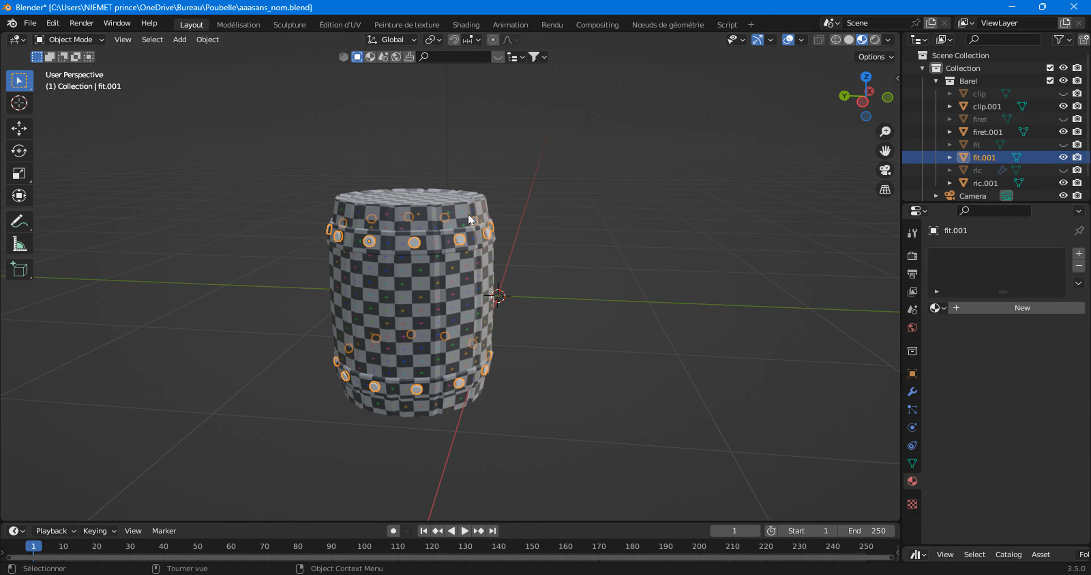
pyautogui.click(241, 25)
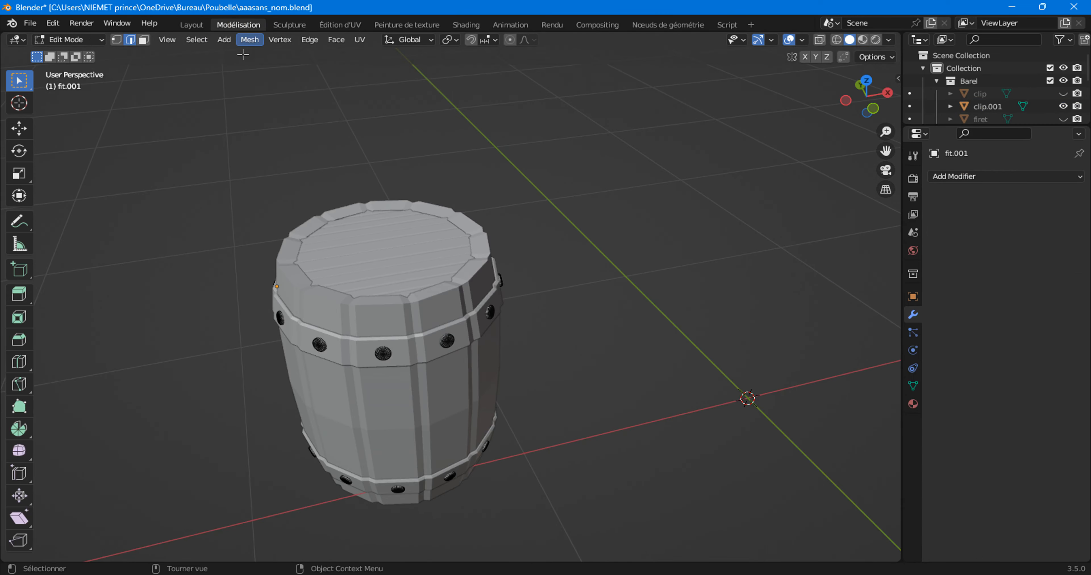
pyautogui.moveTo(393, 366); pyautogui.dragTo(450, 278, button='middle')
pyautogui.press('a')
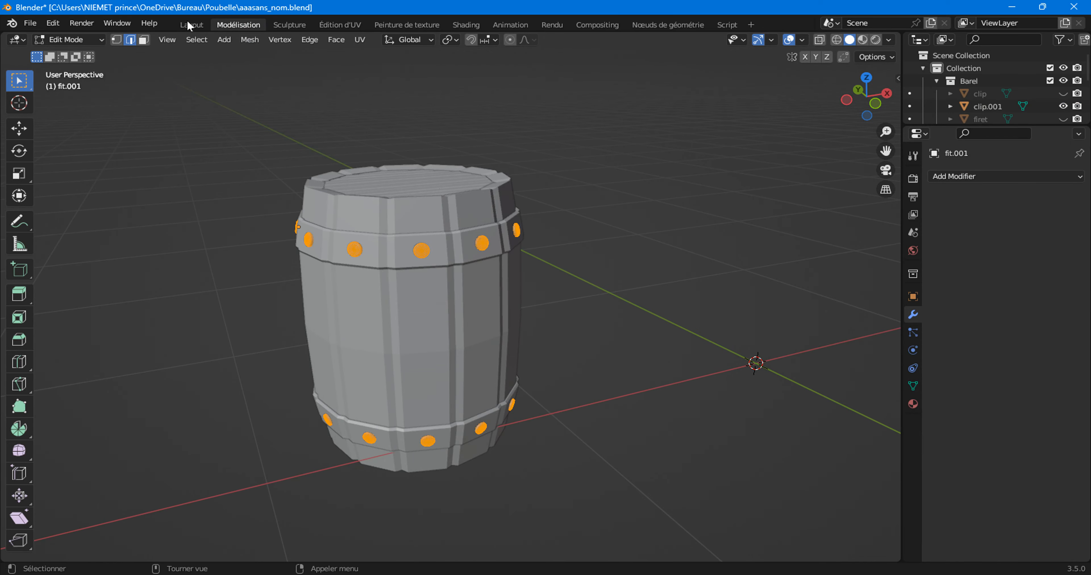
# Step: Isolate the rivets in local view and unwrap them with Smart UV Project using an 89° angle limit
pyautogui.click(167, 40)
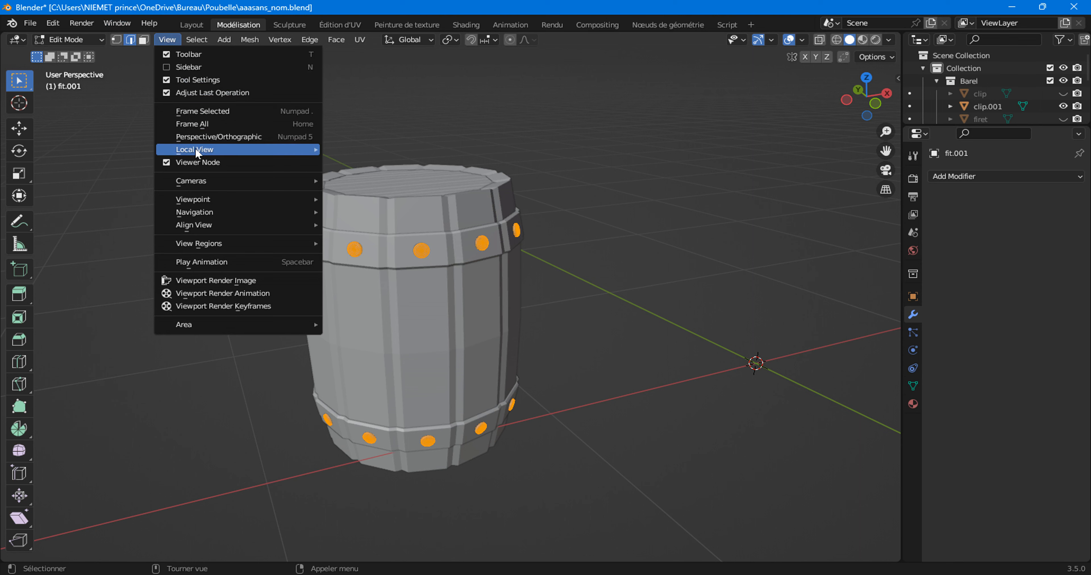
pyautogui.moveTo(196, 153)
pyautogui.click(364, 147)
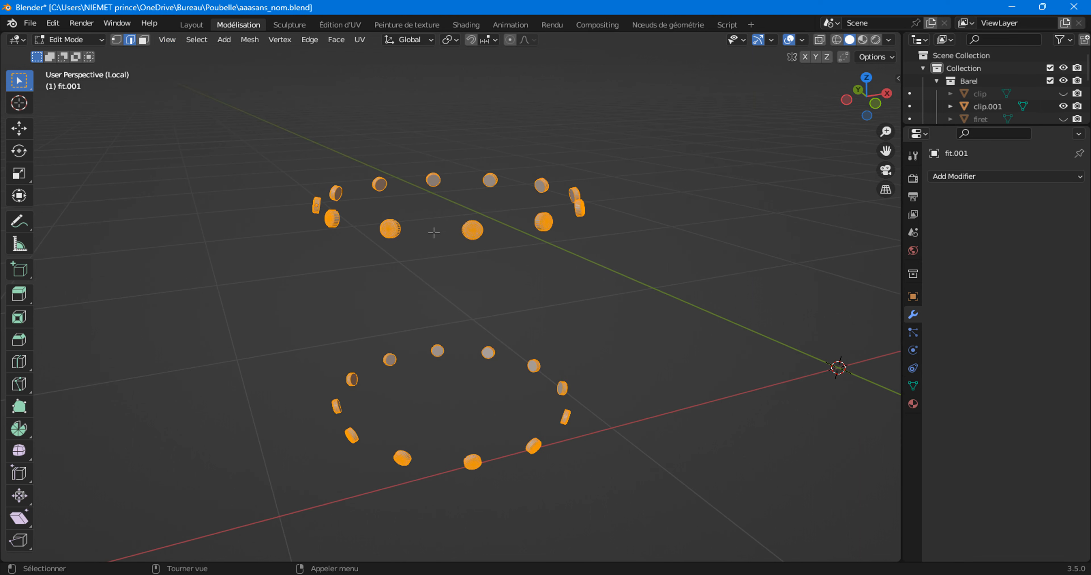
pyautogui.moveTo(486, 280)
pyautogui.mouseDown(button='middle')
pyautogui.moveTo(421, 286)
pyautogui.moveTo(480, 277)
pyautogui.mouseUp(button='middle')
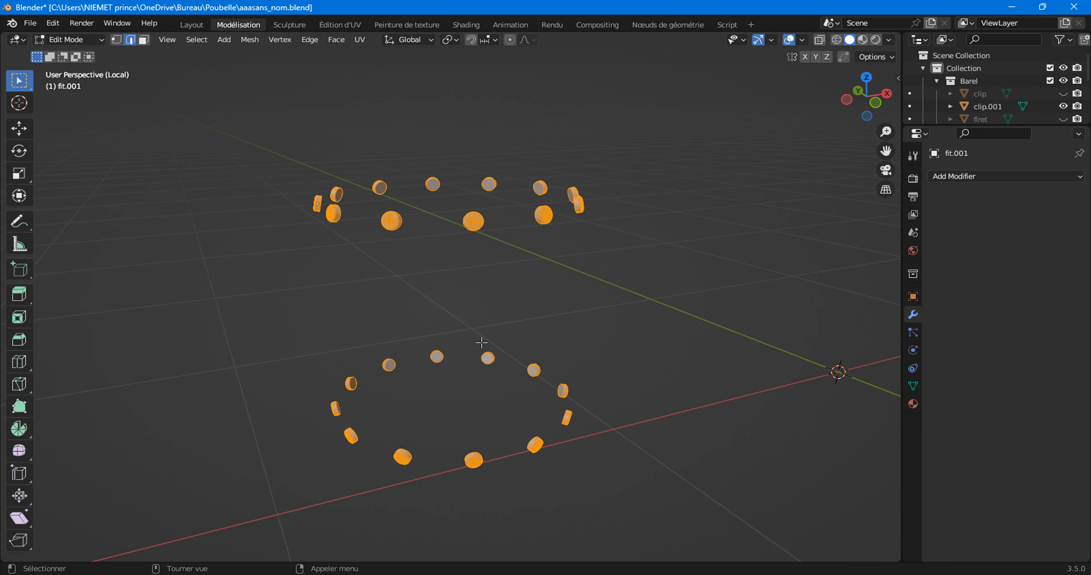
pyautogui.moveTo(555, 280); pyautogui.dragTo(516, 292, button='middle')
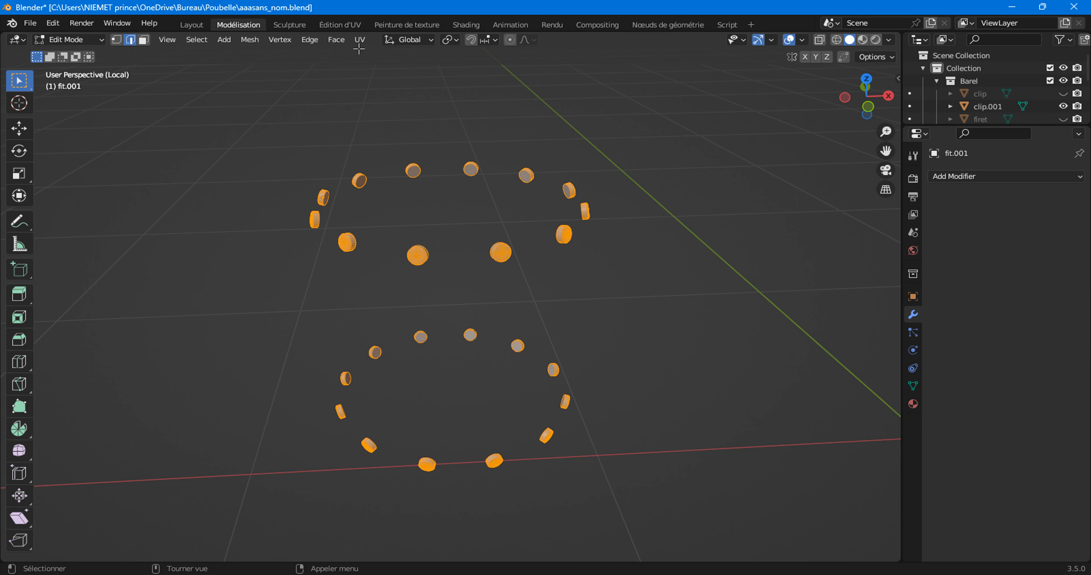
pyautogui.click(359, 39)
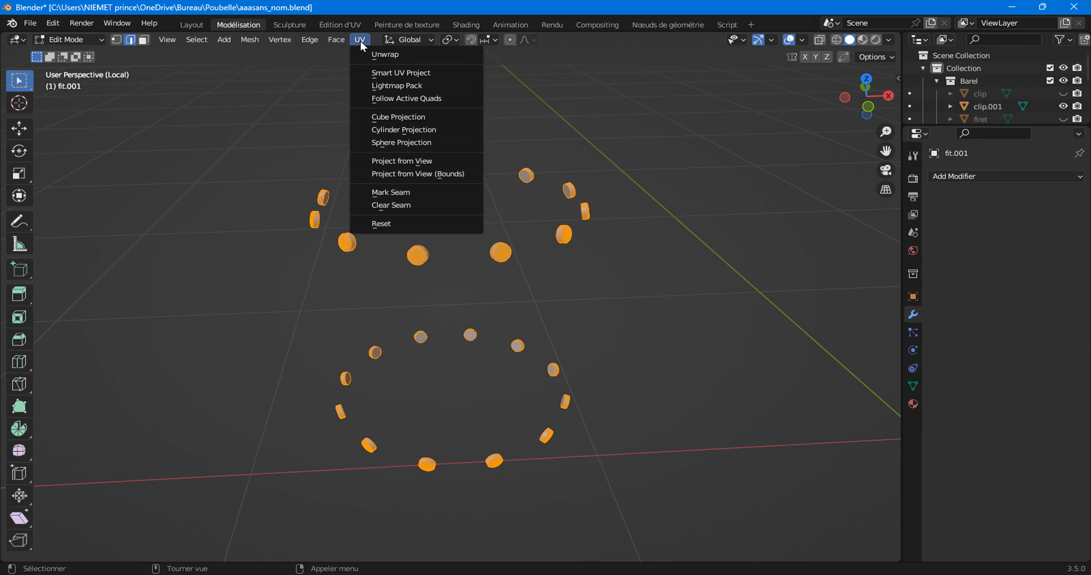
pyautogui.click(379, 78)
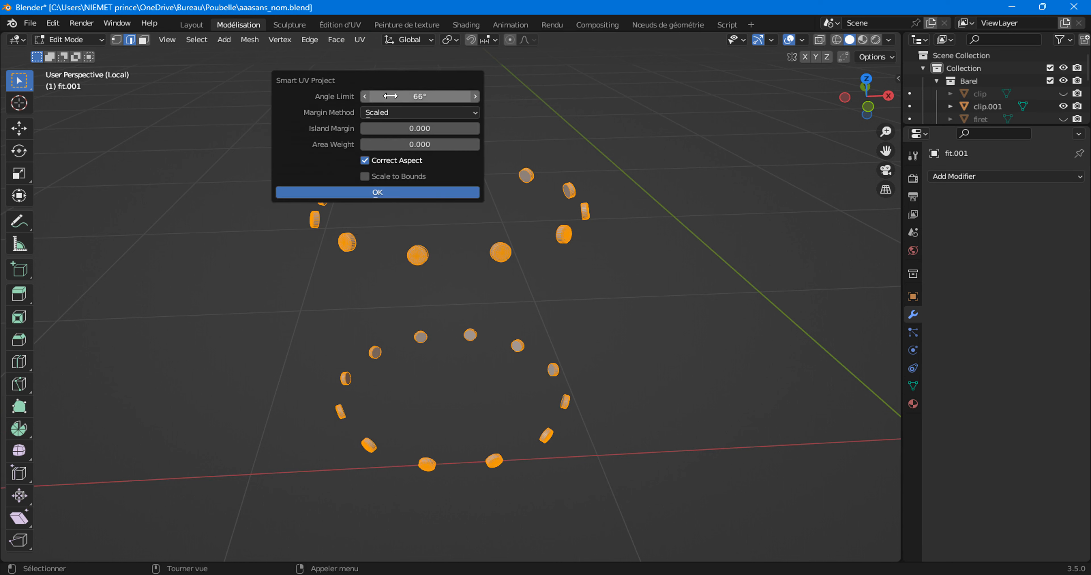
pyautogui.moveTo(372, 96); pyautogui.dragTo(441, 96)
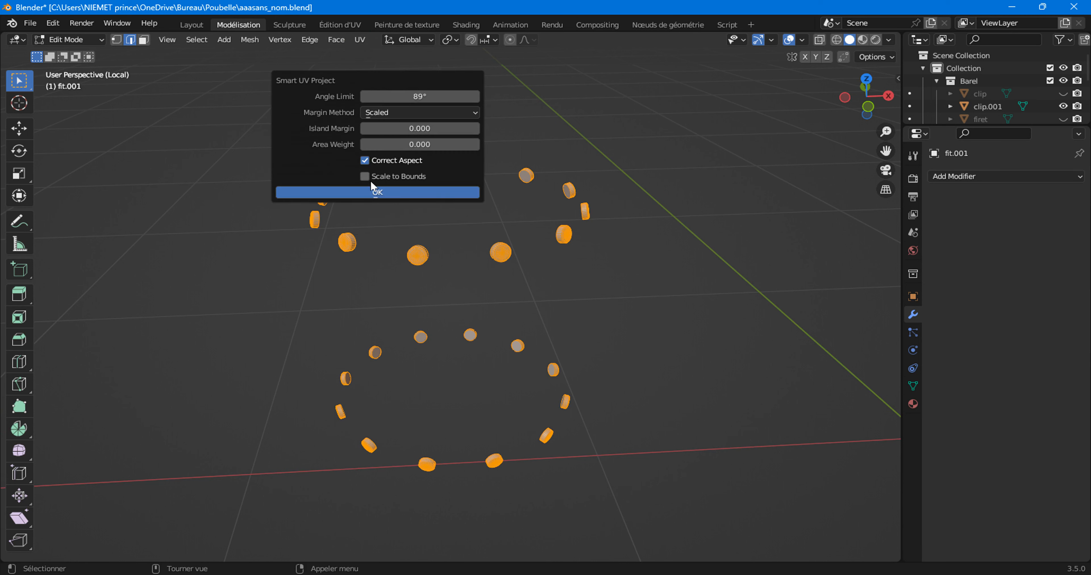
pyautogui.click(370, 193)
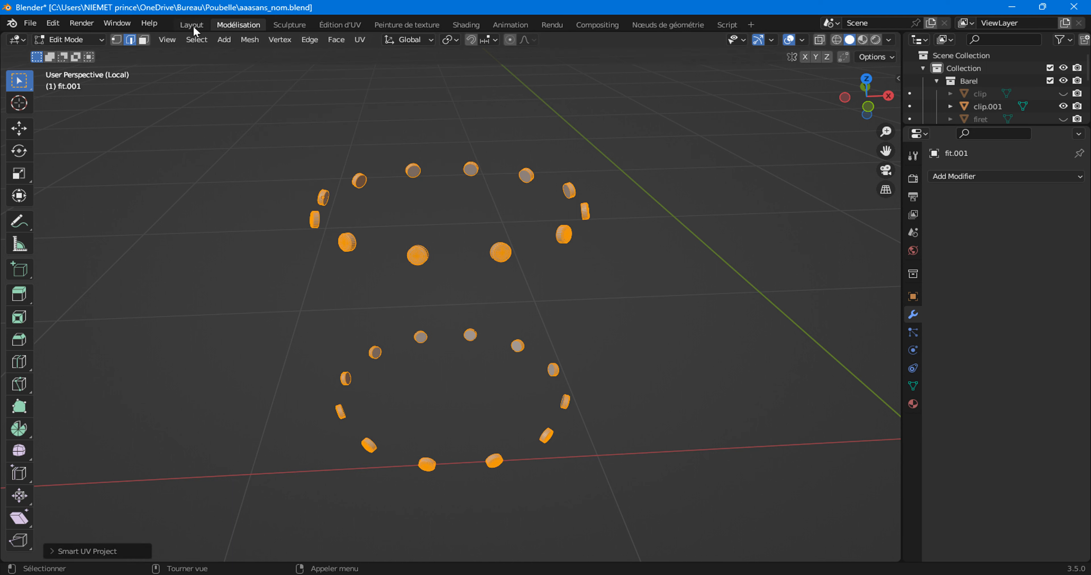
# Step: Open the rivets in the UV Editing workspace, select all their UV islands, and inspect the layout up close
pyautogui.click(332, 26)
pyautogui.scroll(6, 243, 319)
pyautogui.scroll(-3, 243, 320)
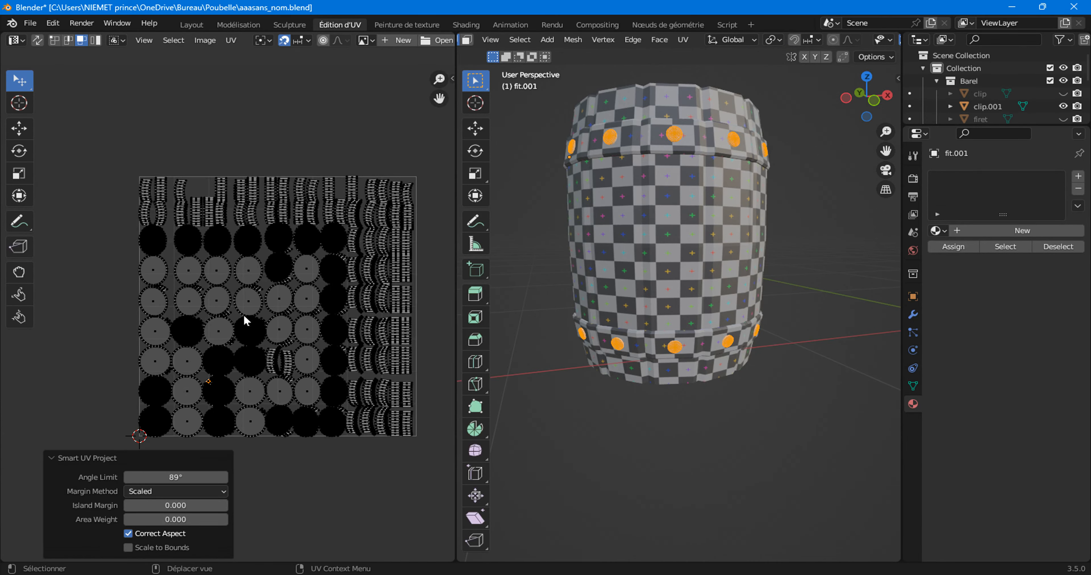
pyautogui.press('a')
pyautogui.scroll(6, 377, 308)
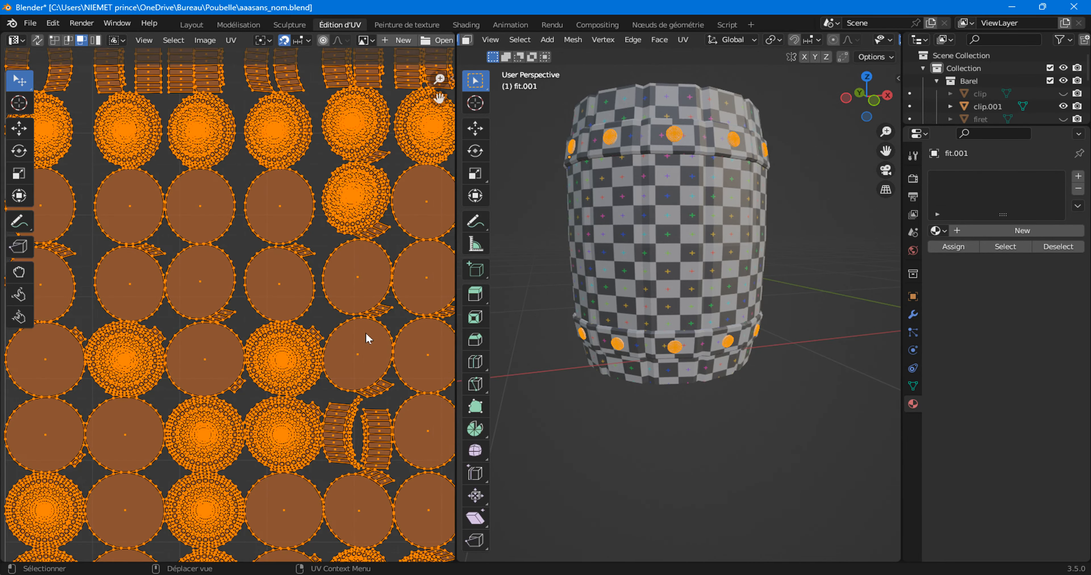
pyautogui.scroll(-3, 153, 354)
pyautogui.scroll(-1, 186, 346)
pyautogui.scroll(-1, 170, 214)
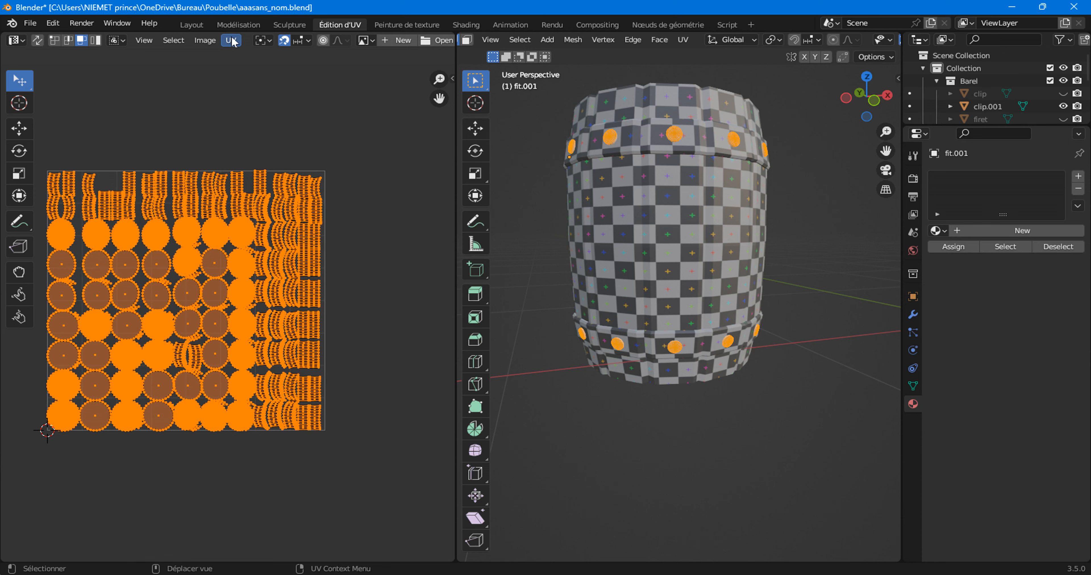
# Step: Apply Average Islands Scale to all the rivets' UV islands and toggle Non-Uniform to compare the results
pyautogui.click(231, 40)
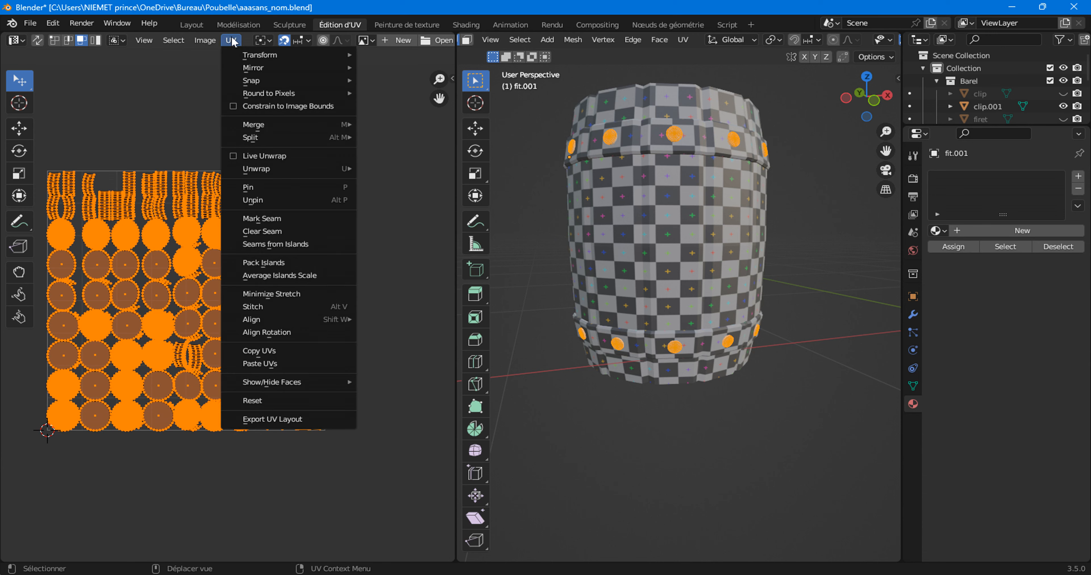
pyautogui.click(264, 280)
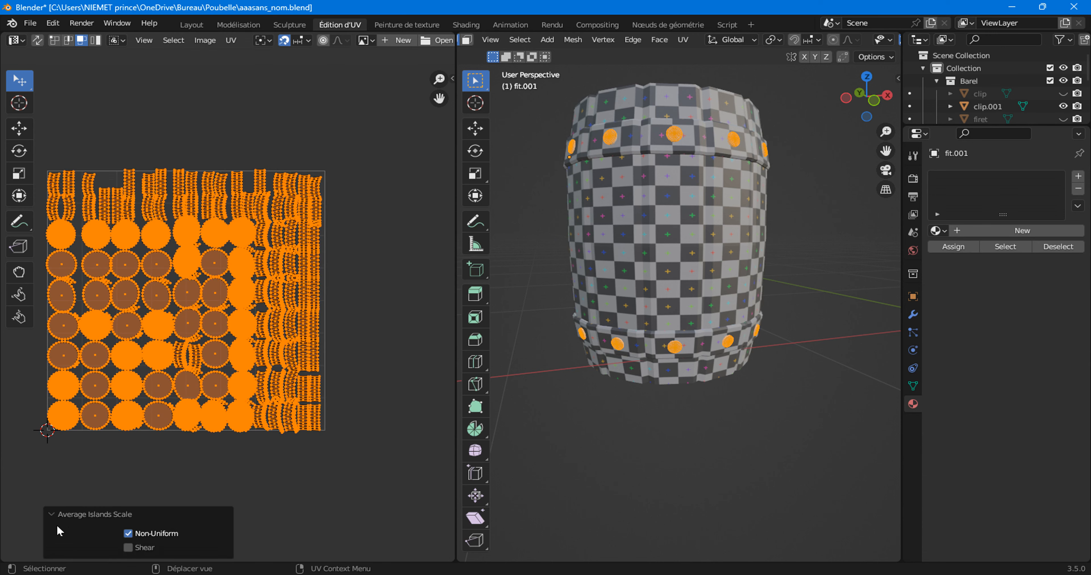
pyautogui.click(129, 533)
pyautogui.click(128, 534)
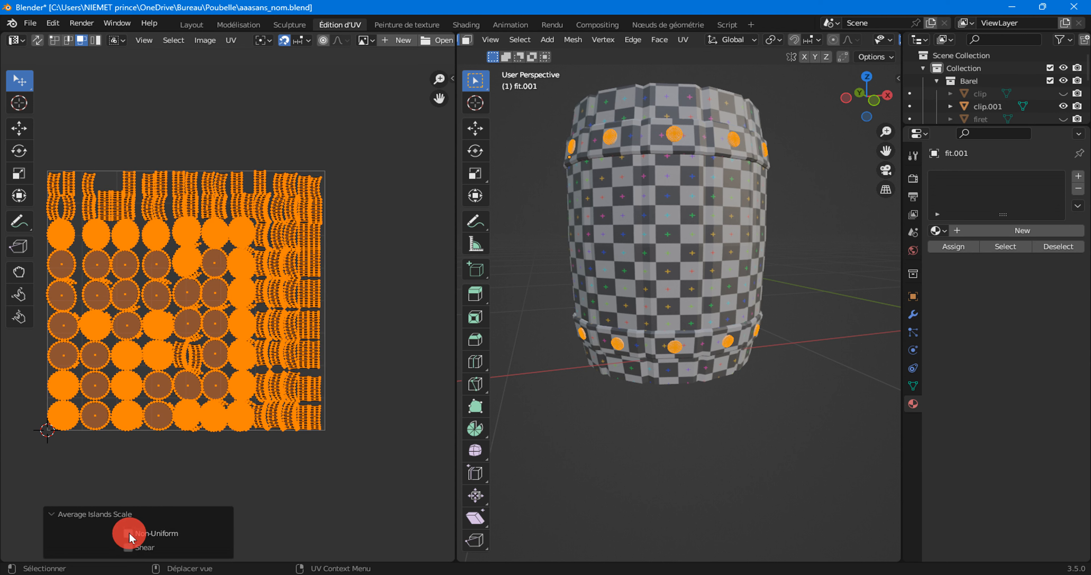
# Step: Enable Non-Uniform for the rivets' Average Islands Scale and toggle Shear on and off to compare the UV layouts
pyautogui.click(128, 533)
pyautogui.click(129, 533)
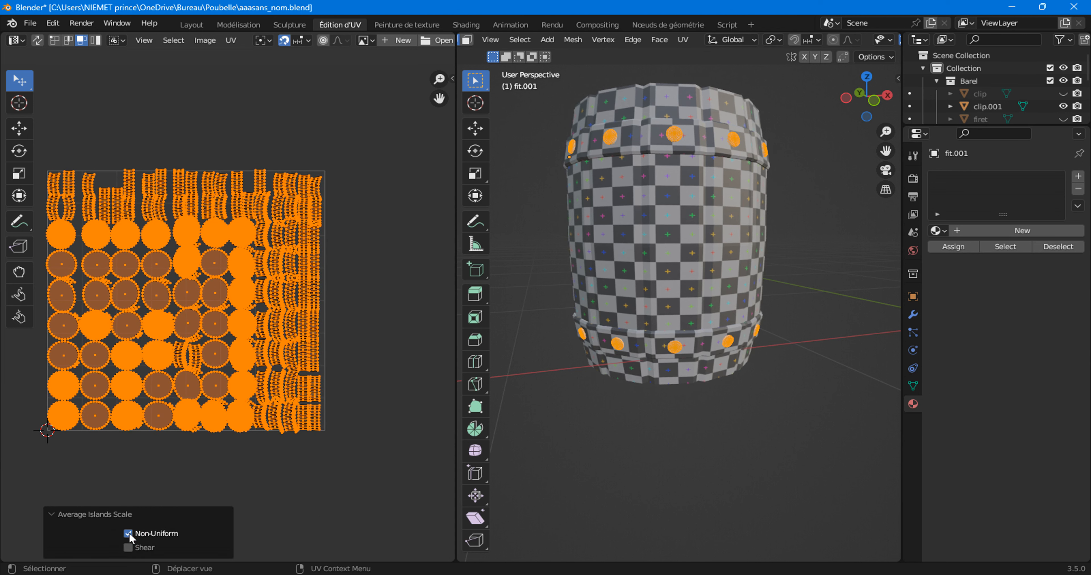
pyautogui.click(128, 548)
pyautogui.click(128, 548)
pyautogui.click(128, 548)
pyautogui.click(128, 548)
# Step: Return to the Layout workspace, assign the existing Matériau checker material to the rivets, and inspect their texturing around the barrel
pyautogui.click(191, 25)
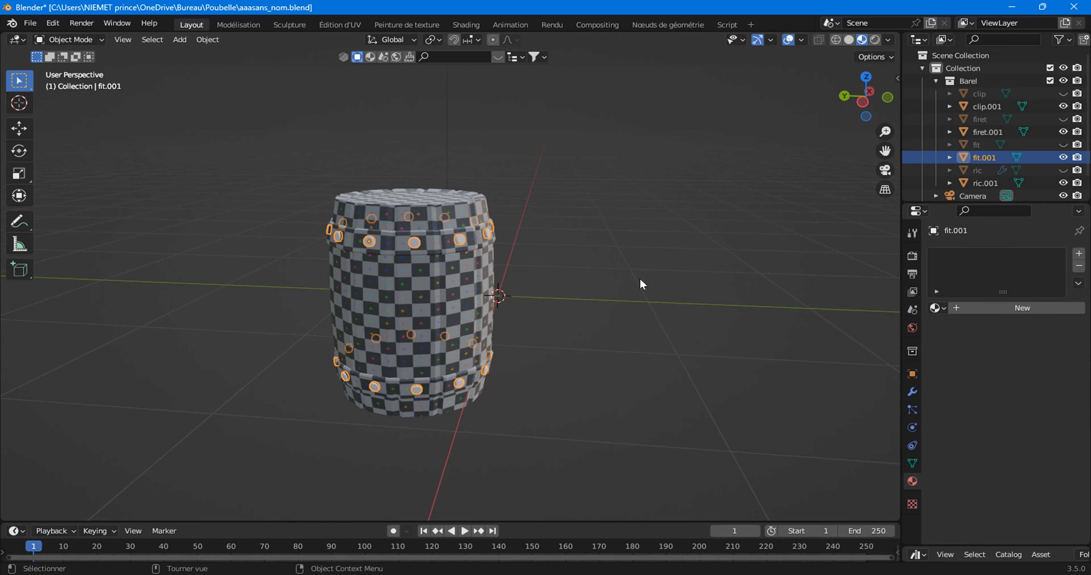
pyautogui.scroll(2, 501, 243)
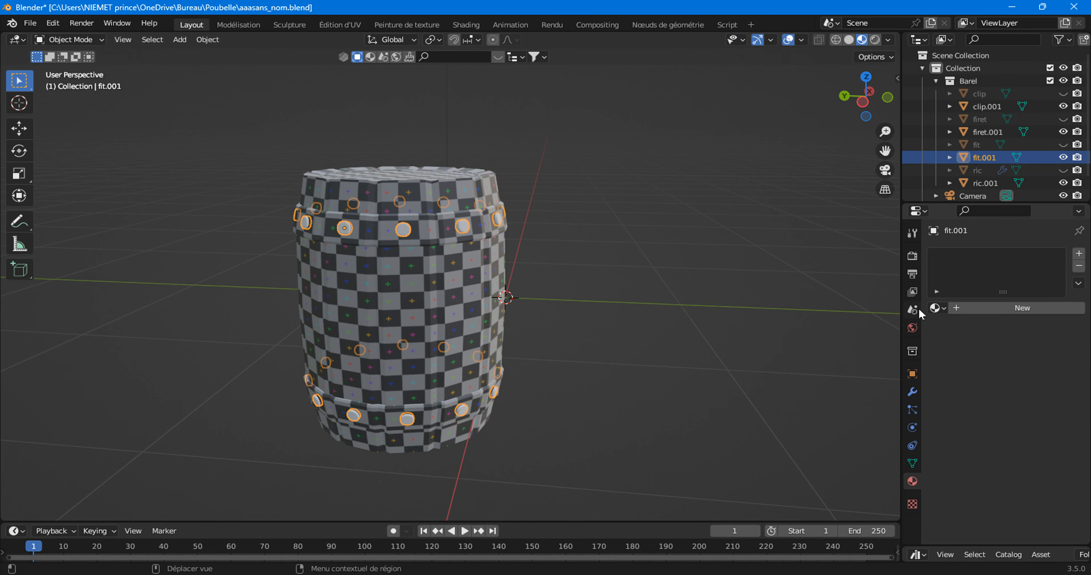
pyautogui.click(935, 309)
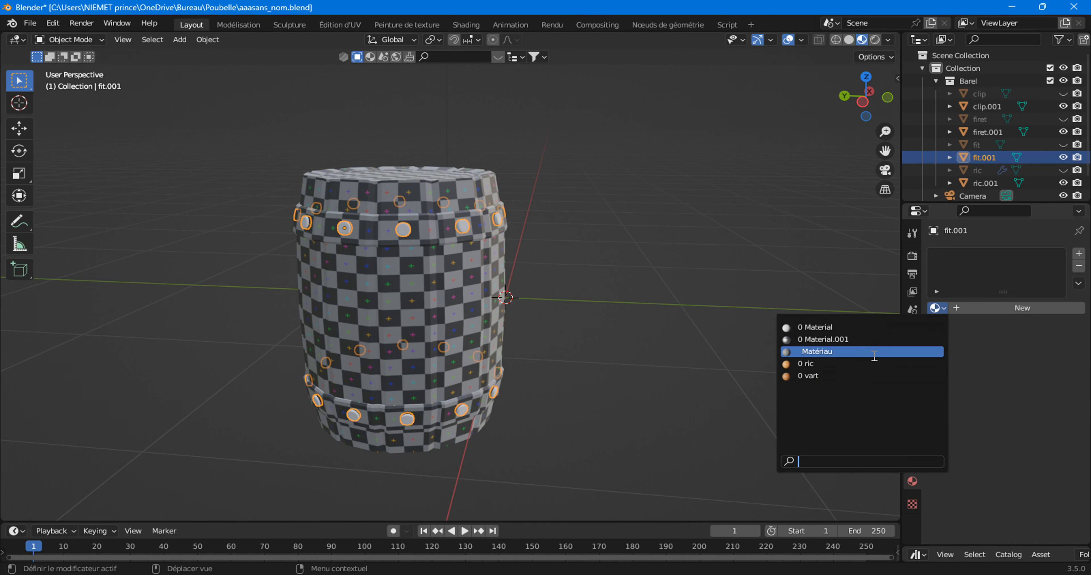
pyautogui.click(872, 353)
pyautogui.scroll(1, 612, 371)
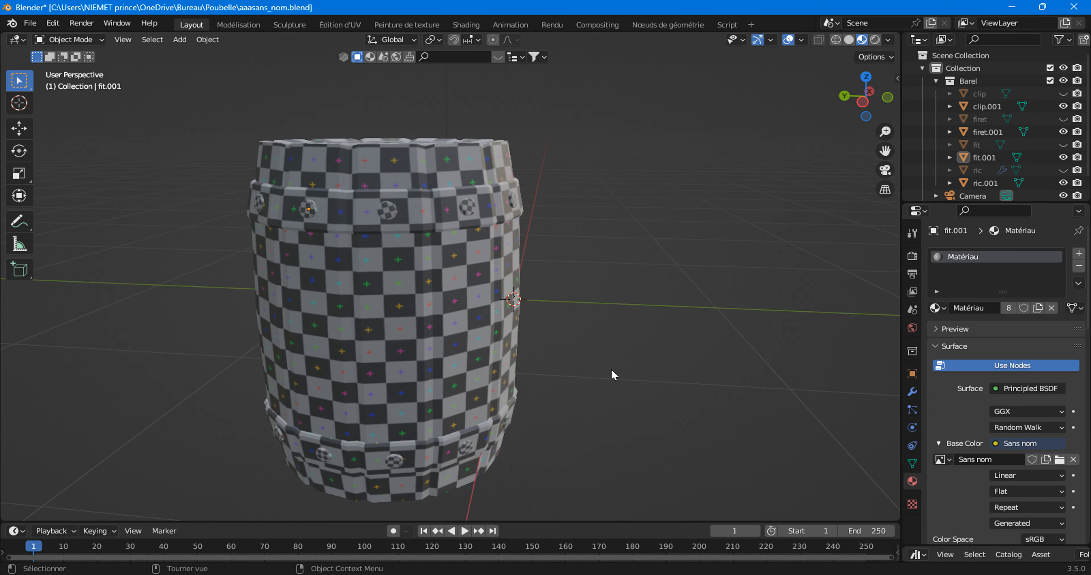
pyautogui.scroll(2, 602, 370)
pyautogui.moveTo(474, 340); pyautogui.dragTo(487, 288, button='middle')
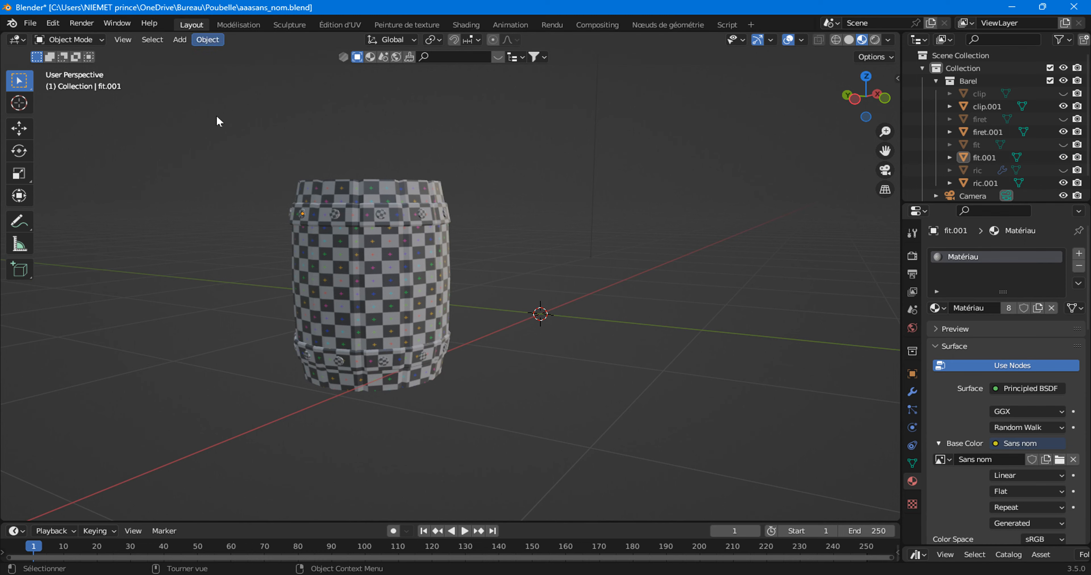
pyautogui.moveTo(216, 121); pyautogui.dragTo(305, 241, button='middle')
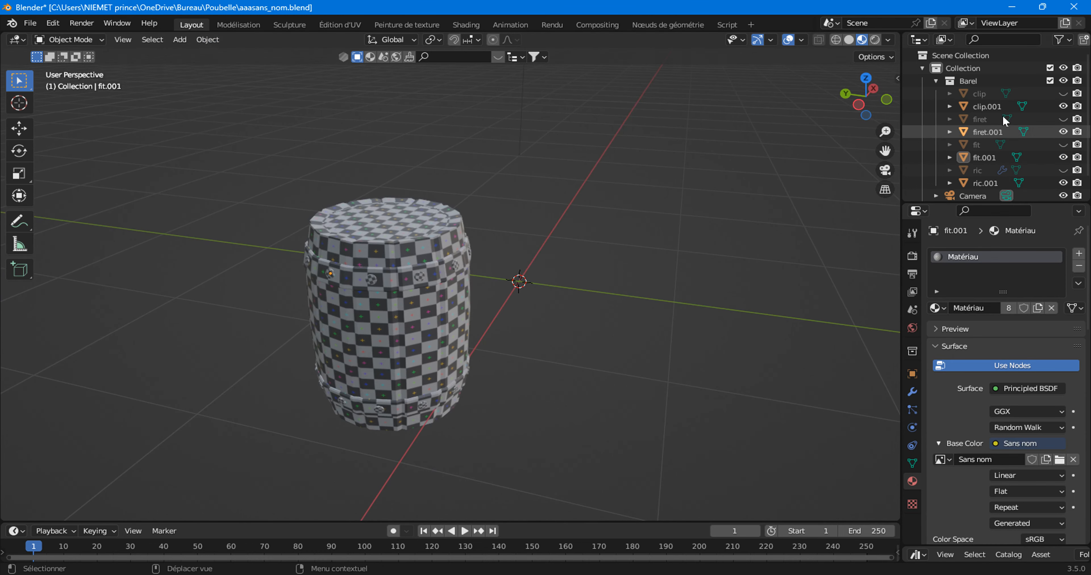
# Step: Unhide the original barrel's clip, firet, fit and ric parts and compare the checker texturing on both barrels
pyautogui.click(1063, 93)
pyautogui.click(1063, 119)
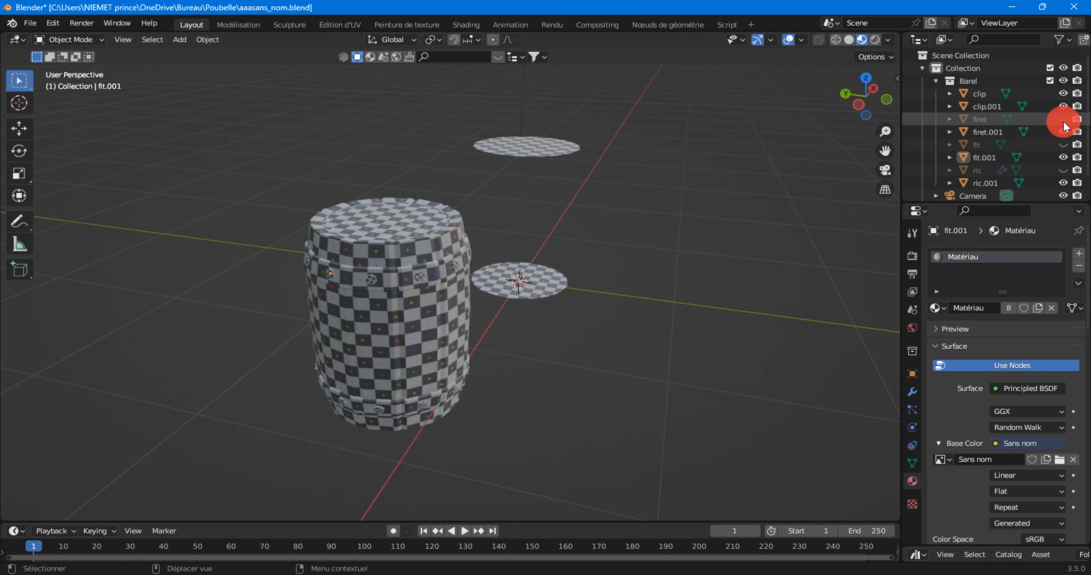
pyautogui.click(1063, 145)
pyautogui.click(1063, 170)
pyautogui.moveTo(651, 222); pyautogui.dragTo(591, 339, button='middle')
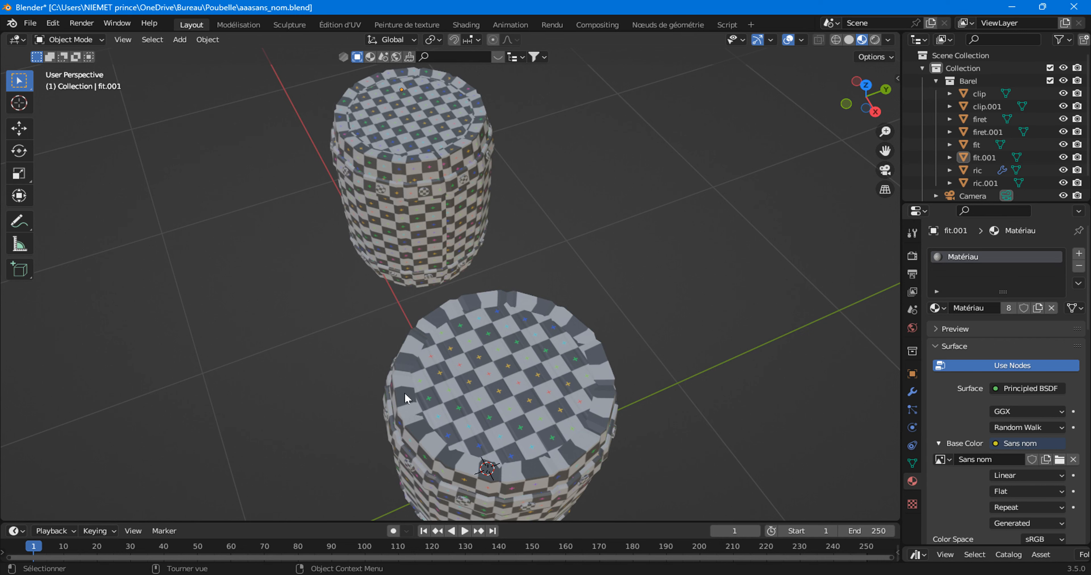
pyautogui.moveTo(233, 314); pyautogui.dragTo(383, 269, button='middle')
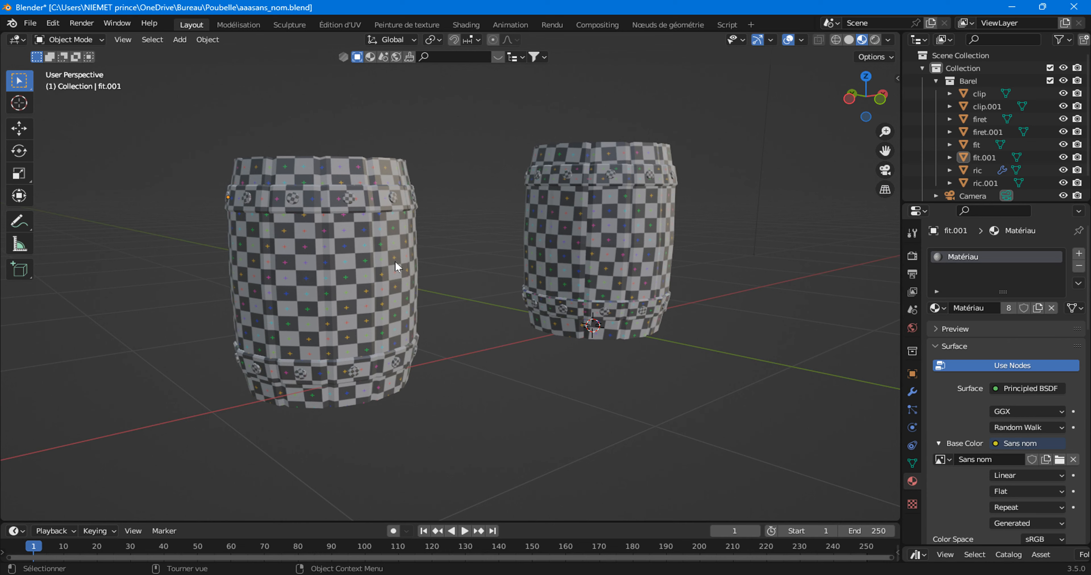